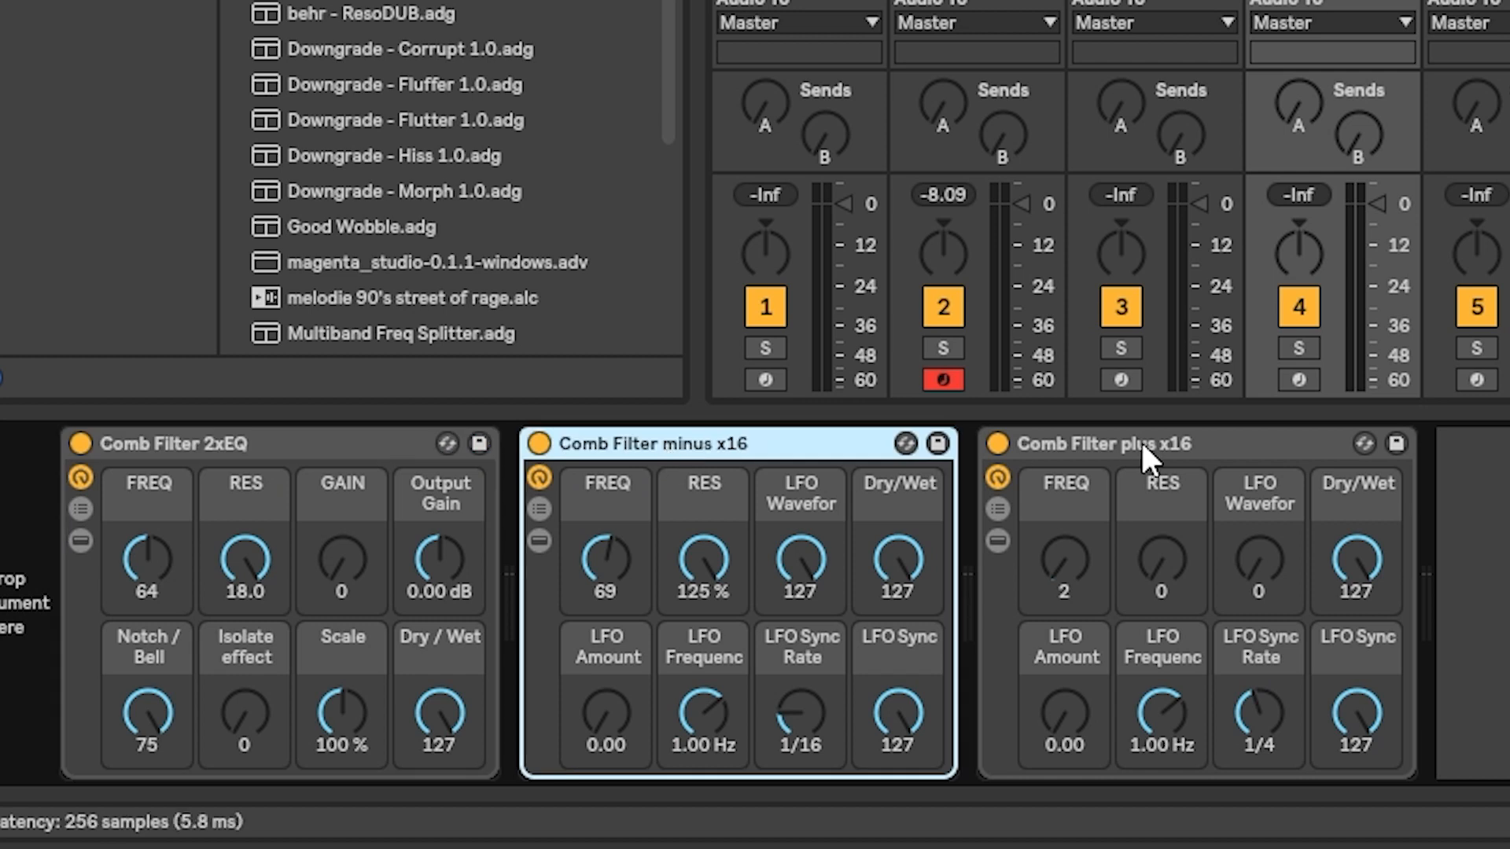
# Look over the 2xEQ, minus x16 and plus x16 comb filter racks on the Comb filters track, glancing at the Formant filters track.
pyautogui.click(1478, 551)
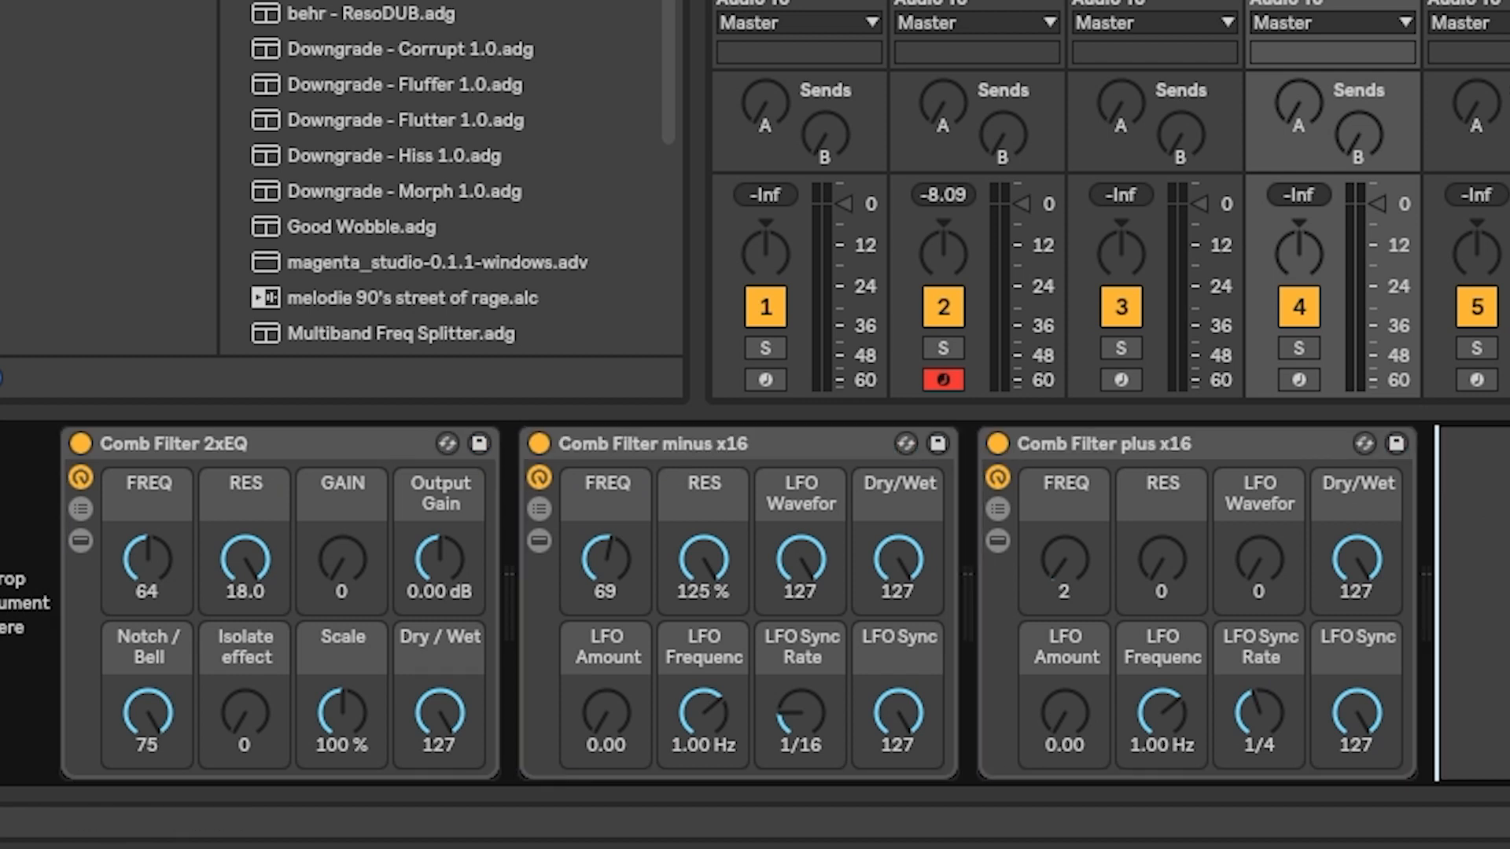
pyautogui.click(329, 460)
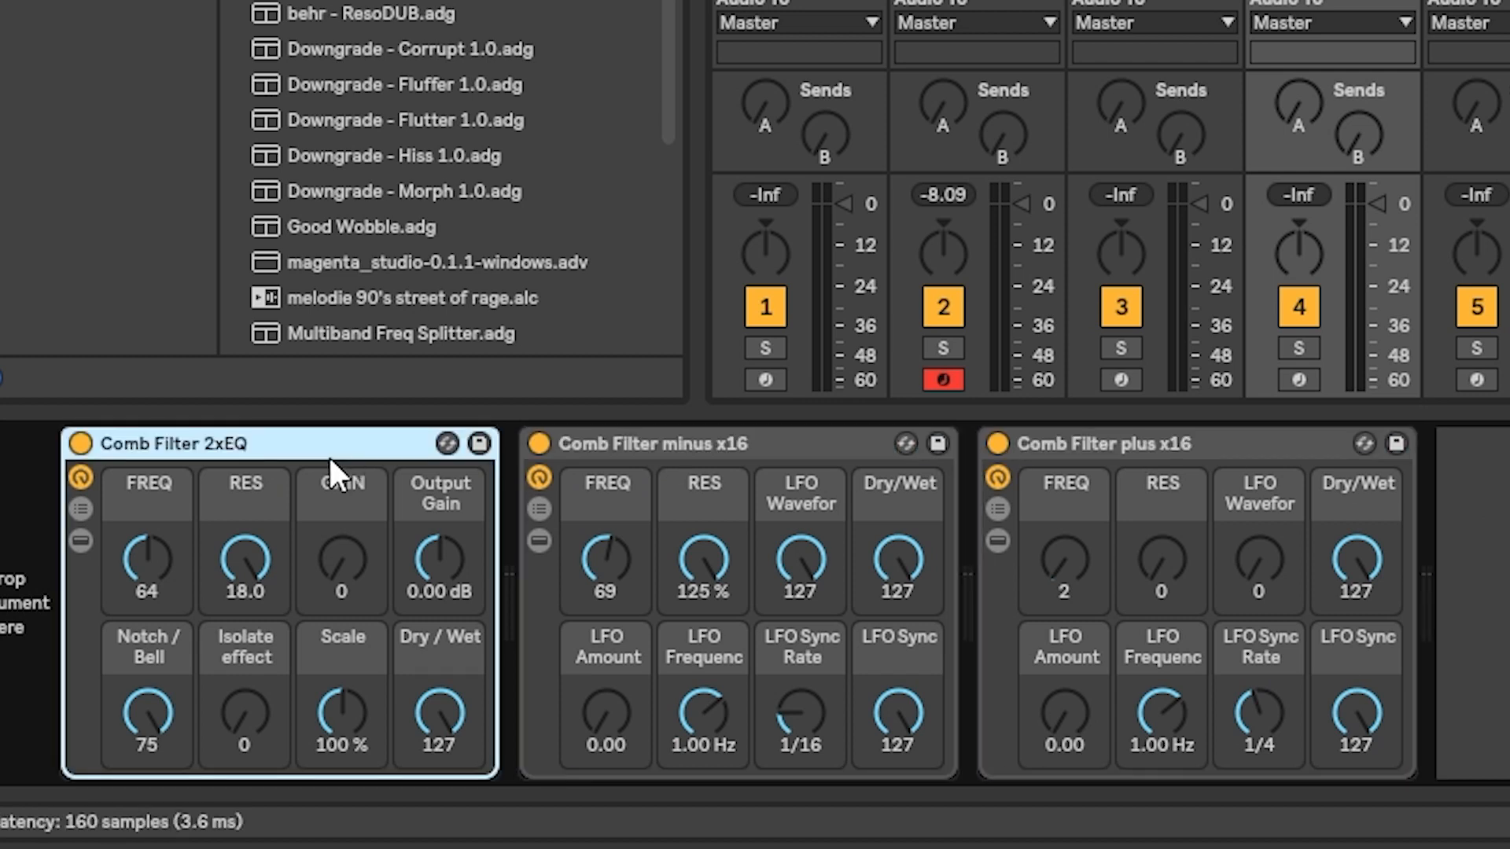
pyautogui.click(733, 447)
pyautogui.click(1181, 454)
pyautogui.click(1477, 511)
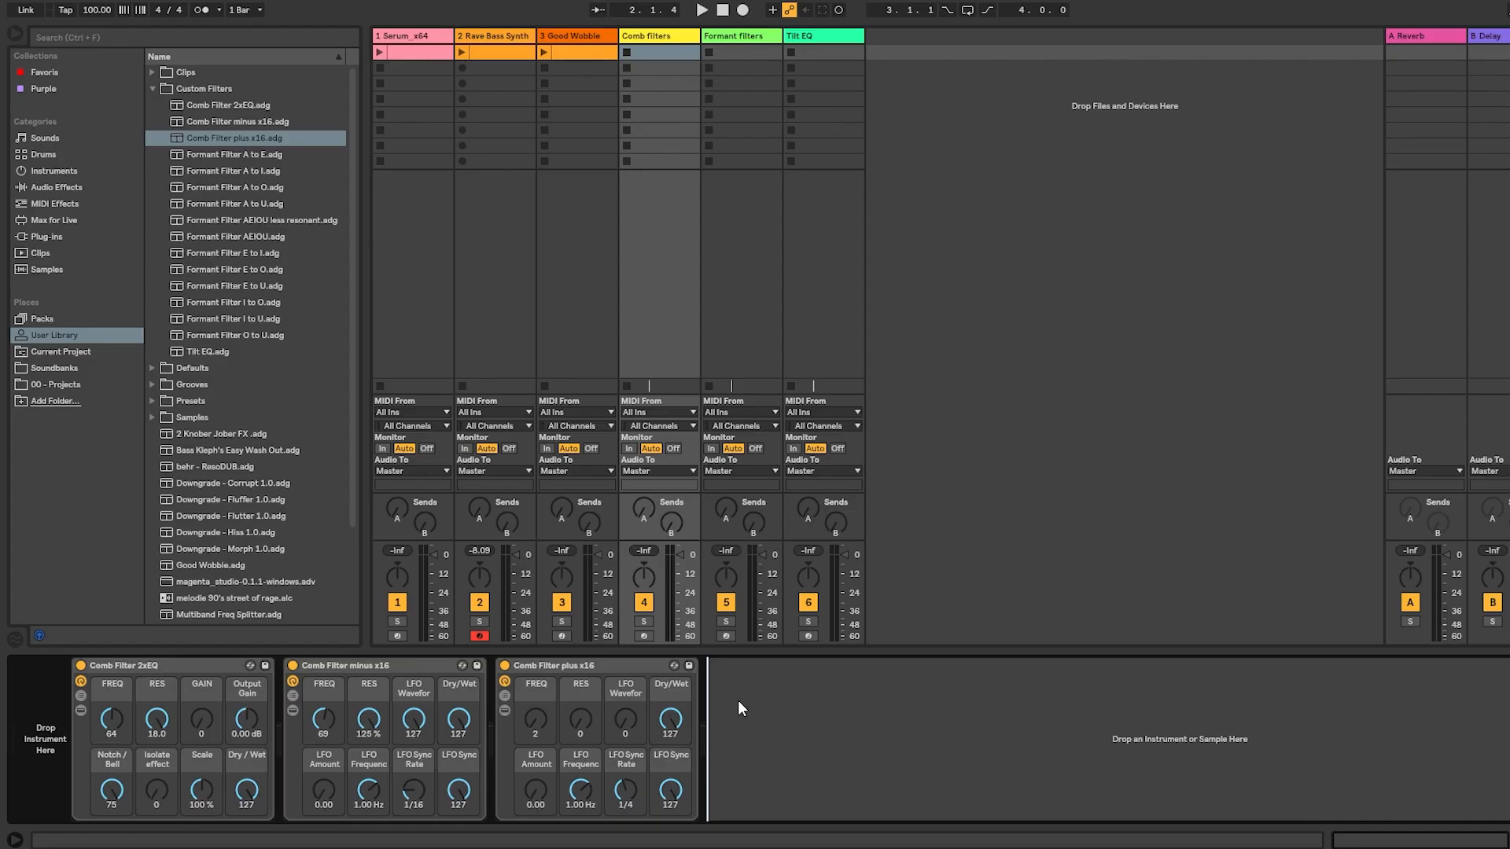
pyautogui.click(729, 38)
pyautogui.moveTo(1503, 845); pyautogui.dragTo(1481, 845)
pyautogui.moveTo(157, 720); pyautogui.dragTo(117, 696)
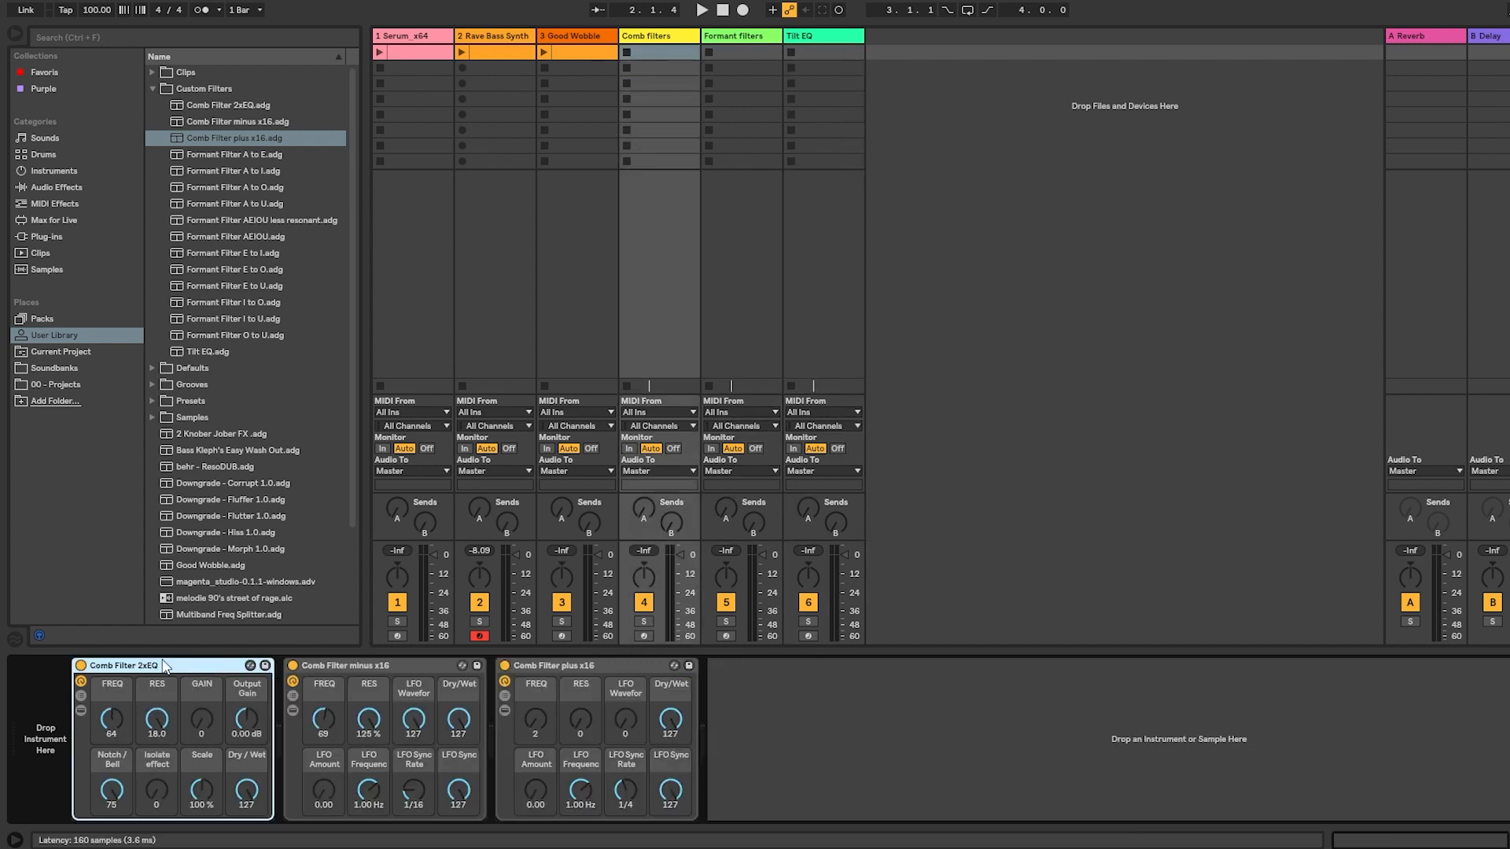
pyautogui.click(372, 666)
pyautogui.click(573, 668)
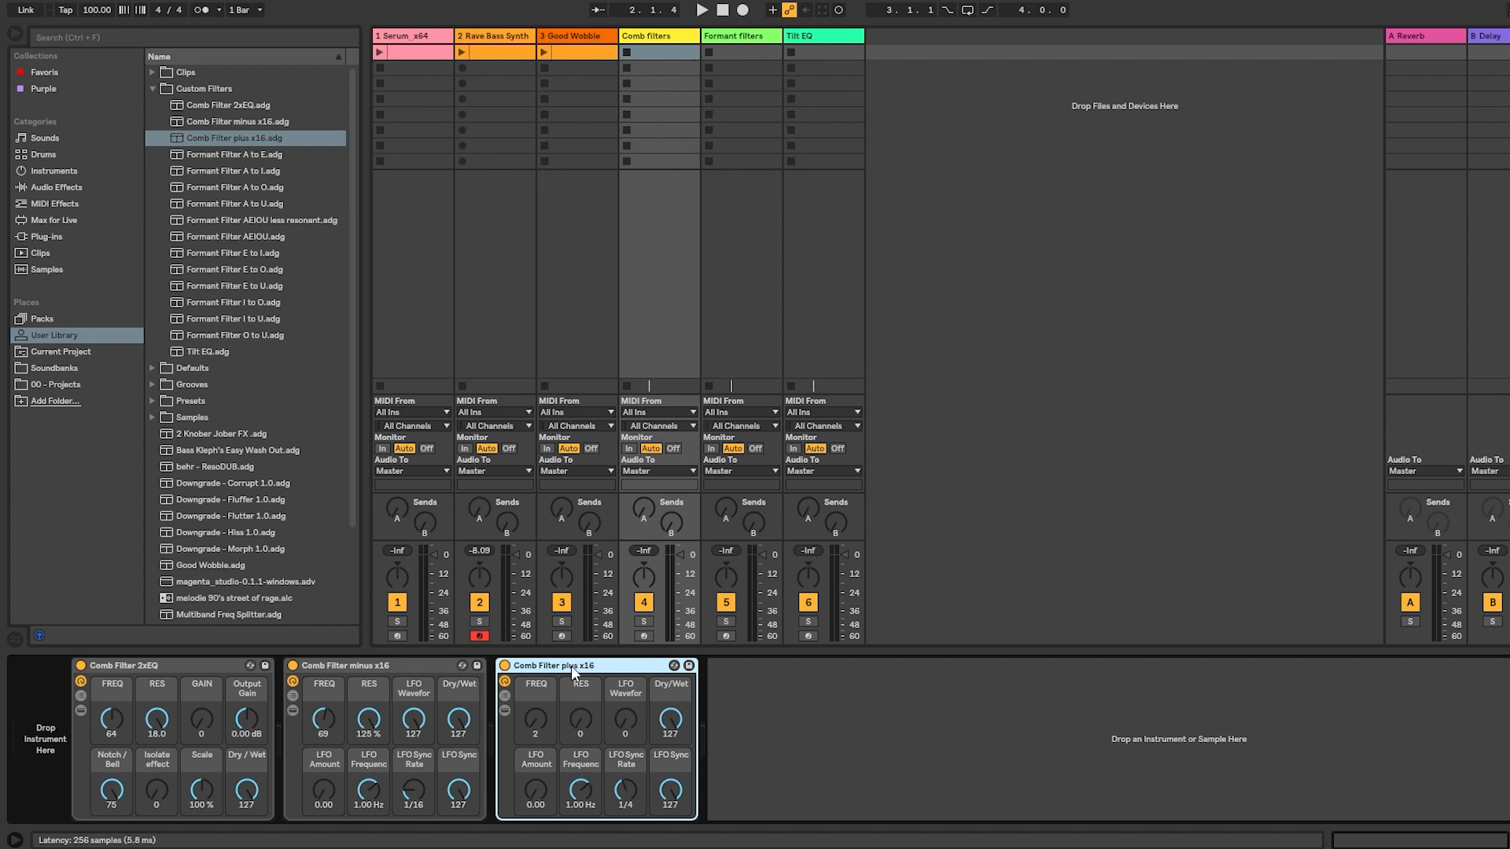
pyautogui.click(756, 719)
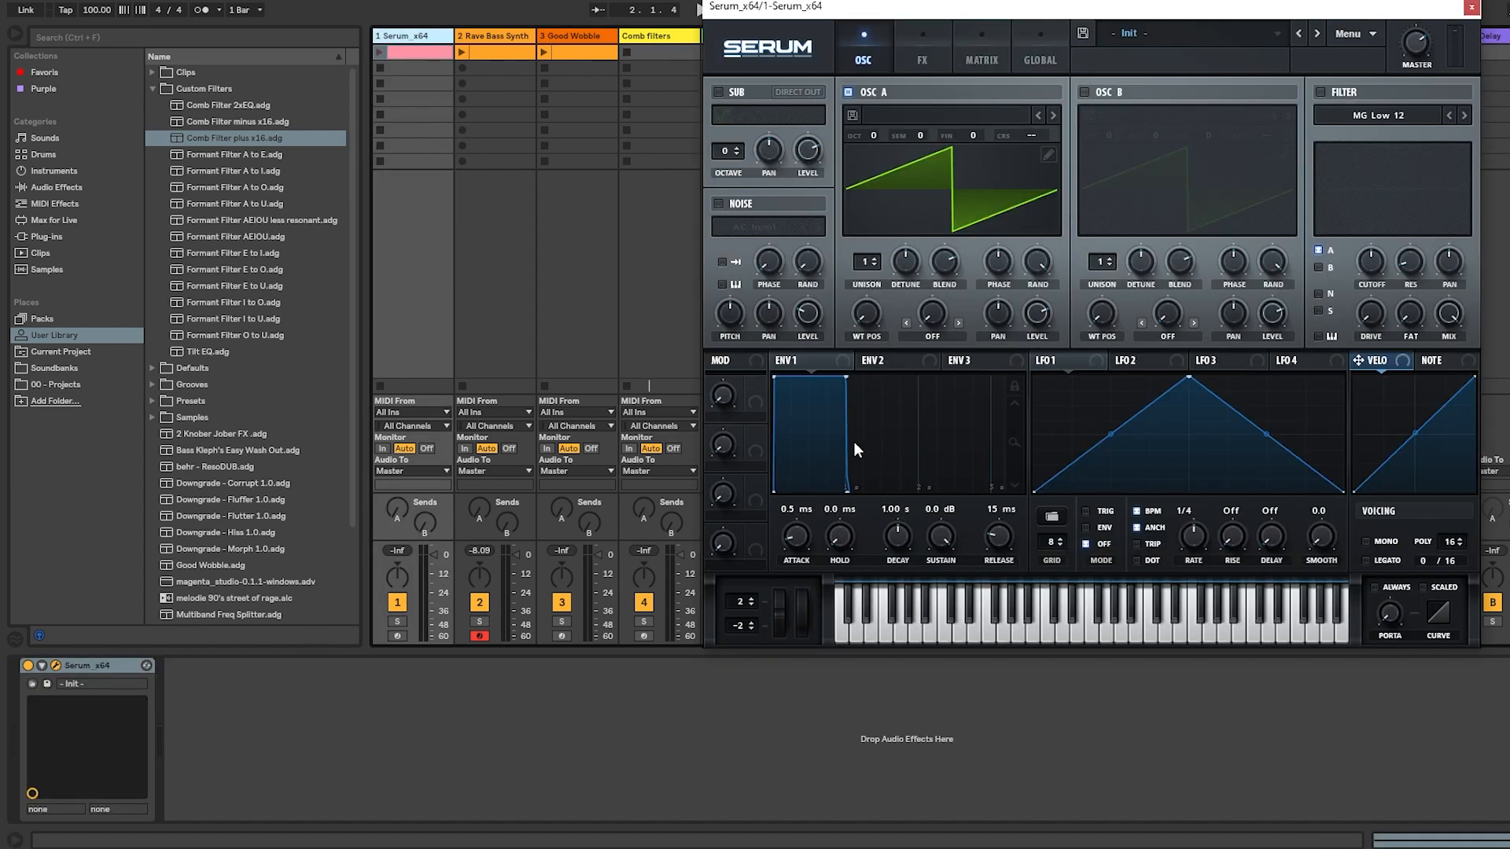
# Load the Comb Filter 2xEQ rack after Serum_x64 and sweep it down to FREQ 45 and RES 5.66.
pyautogui.moveTo(225, 139); pyautogui.dragTo(376, 758)
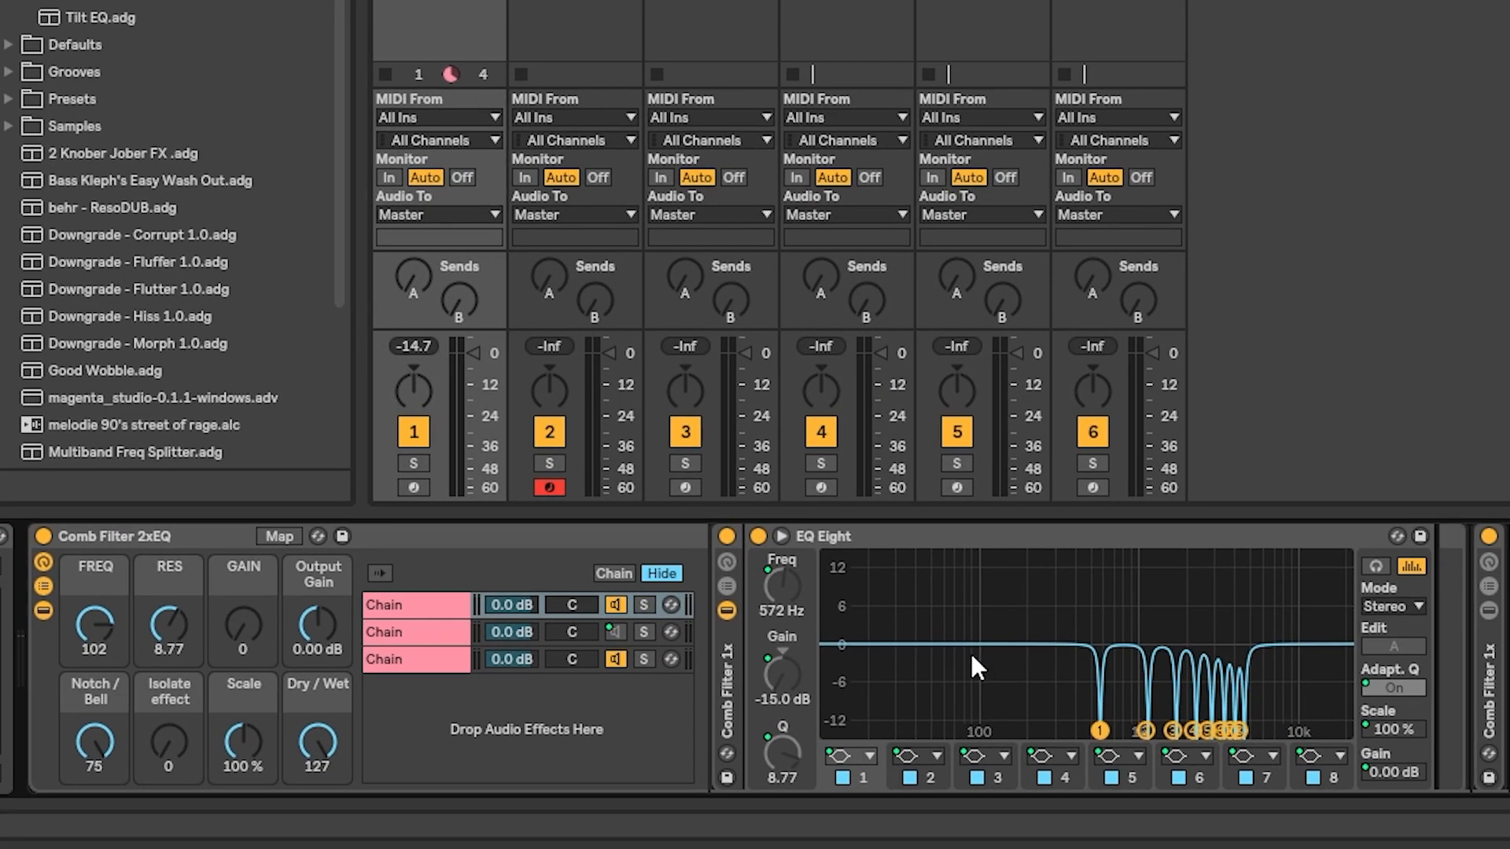
pyautogui.moveTo(98, 632); pyautogui.dragTo(195, 670)
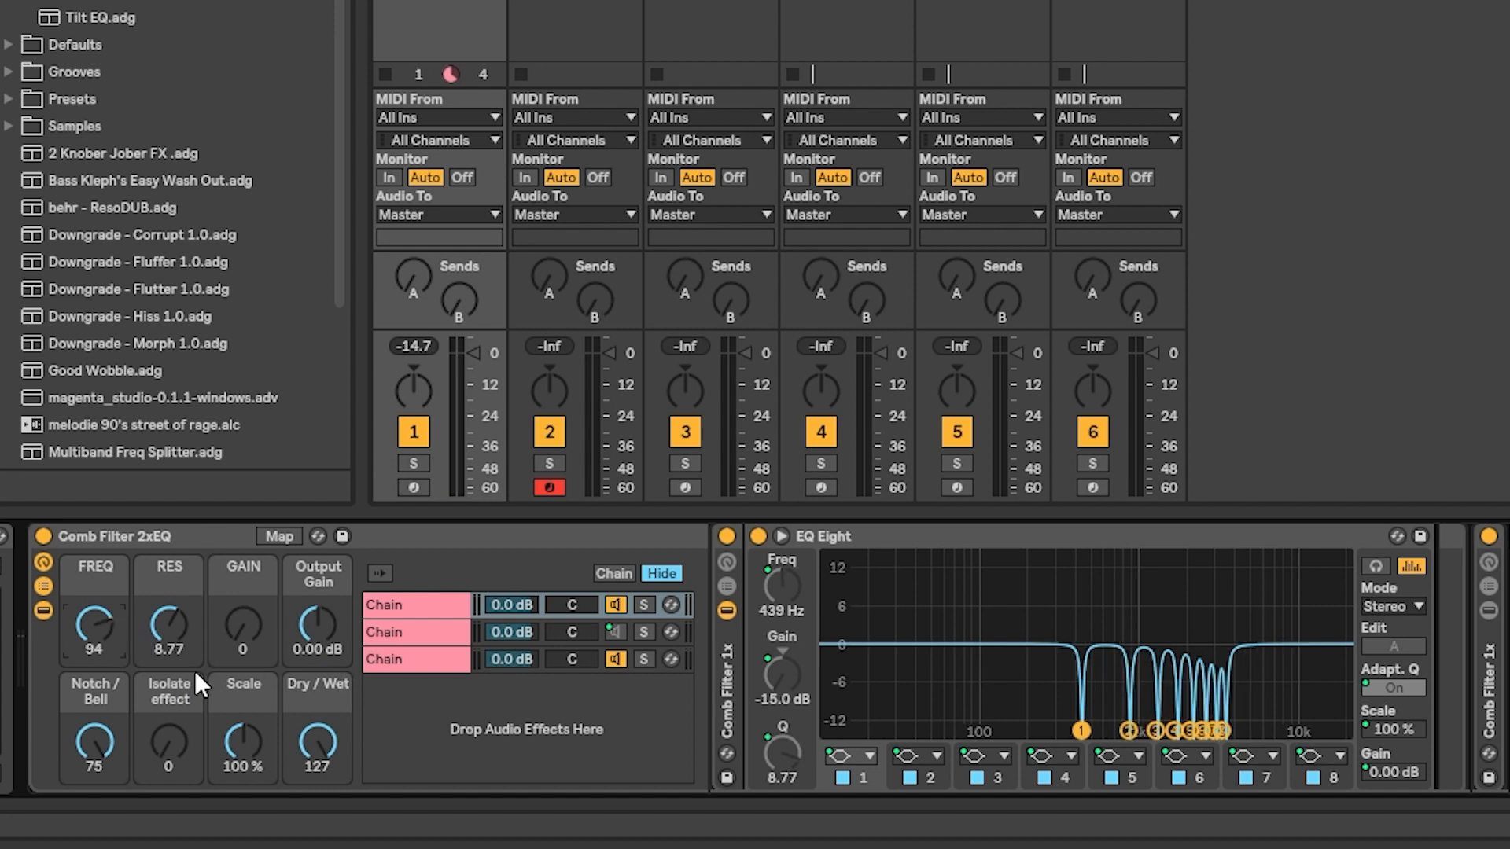
pyautogui.moveTo(106, 618); pyautogui.dragTo(161, 624)
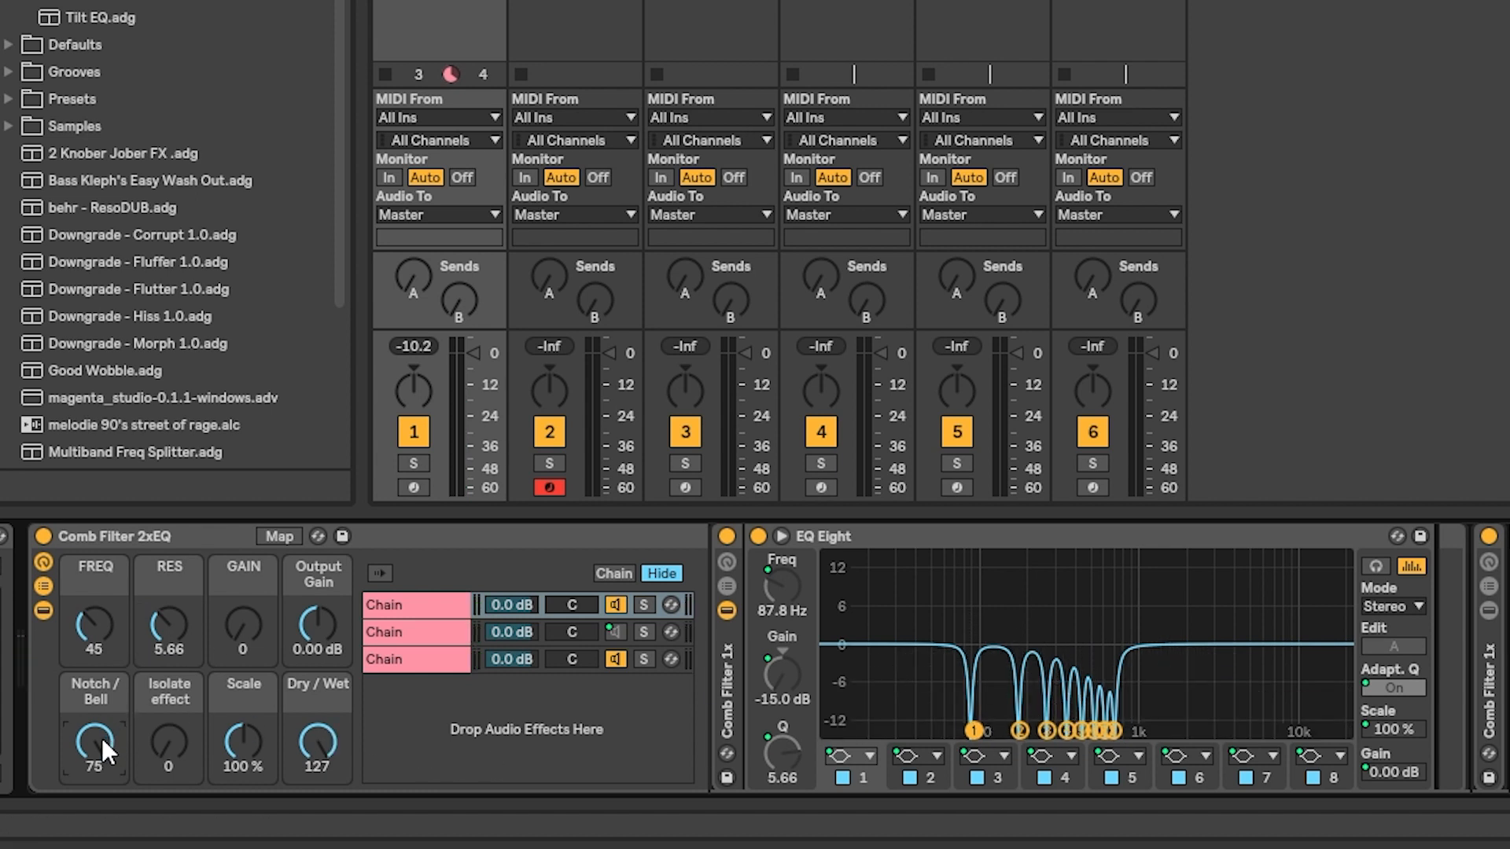
# Try Notch/Bell at 50, return it to 75, and set the 2xEQ rack's FREQ to 67 and RES to 17.5.
pyautogui.moveTo(95, 741); pyautogui.dragTo(95, 810)
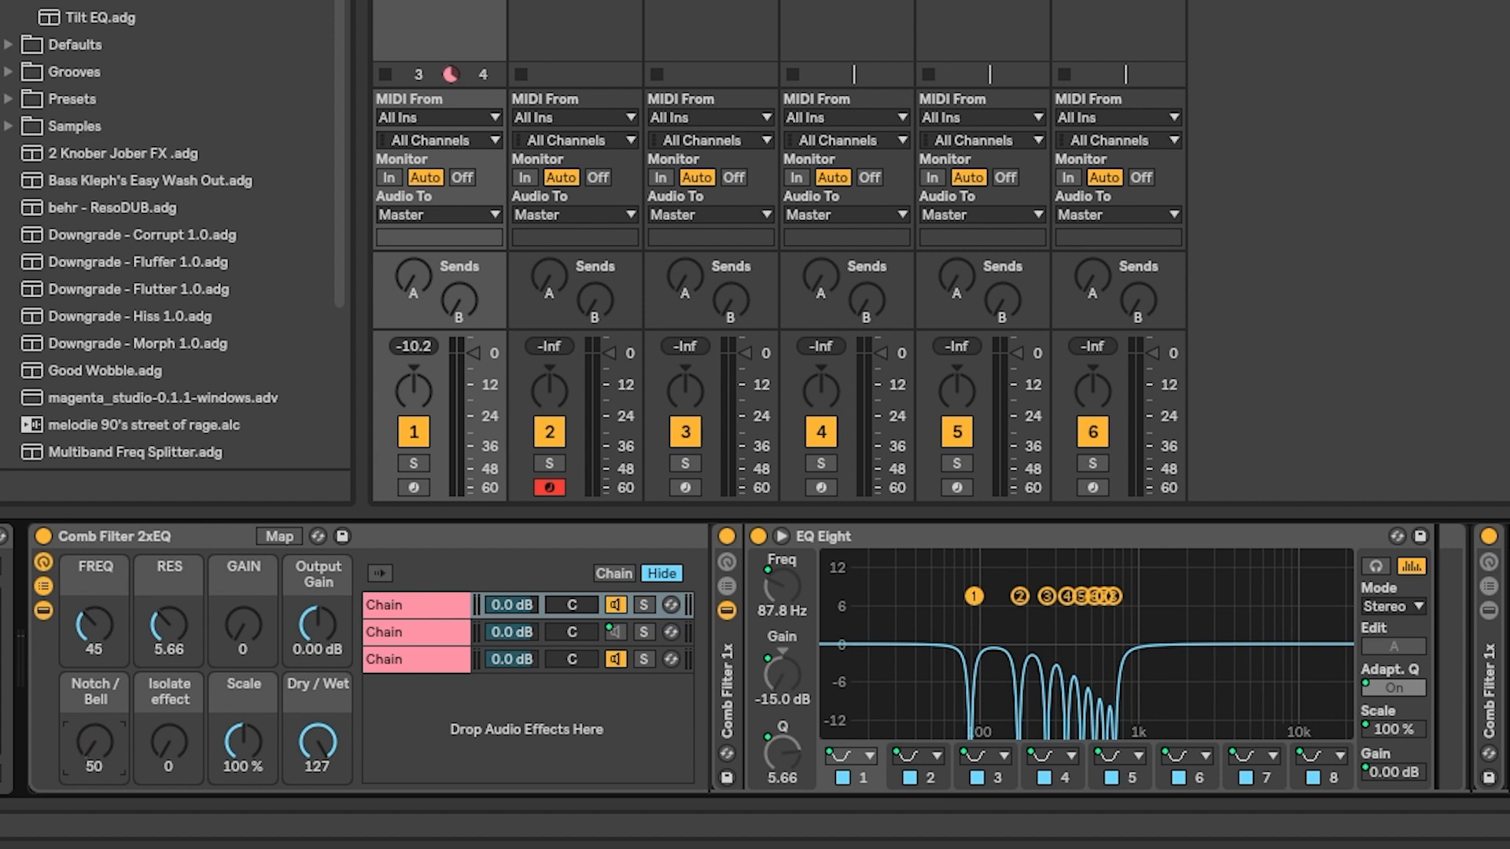
pyautogui.moveTo(91, 635); pyautogui.dragTo(91, 569)
pyautogui.moveTo(165, 631); pyautogui.dragTo(165, 570)
pyautogui.moveTo(96, 629); pyautogui.dragTo(95, 661)
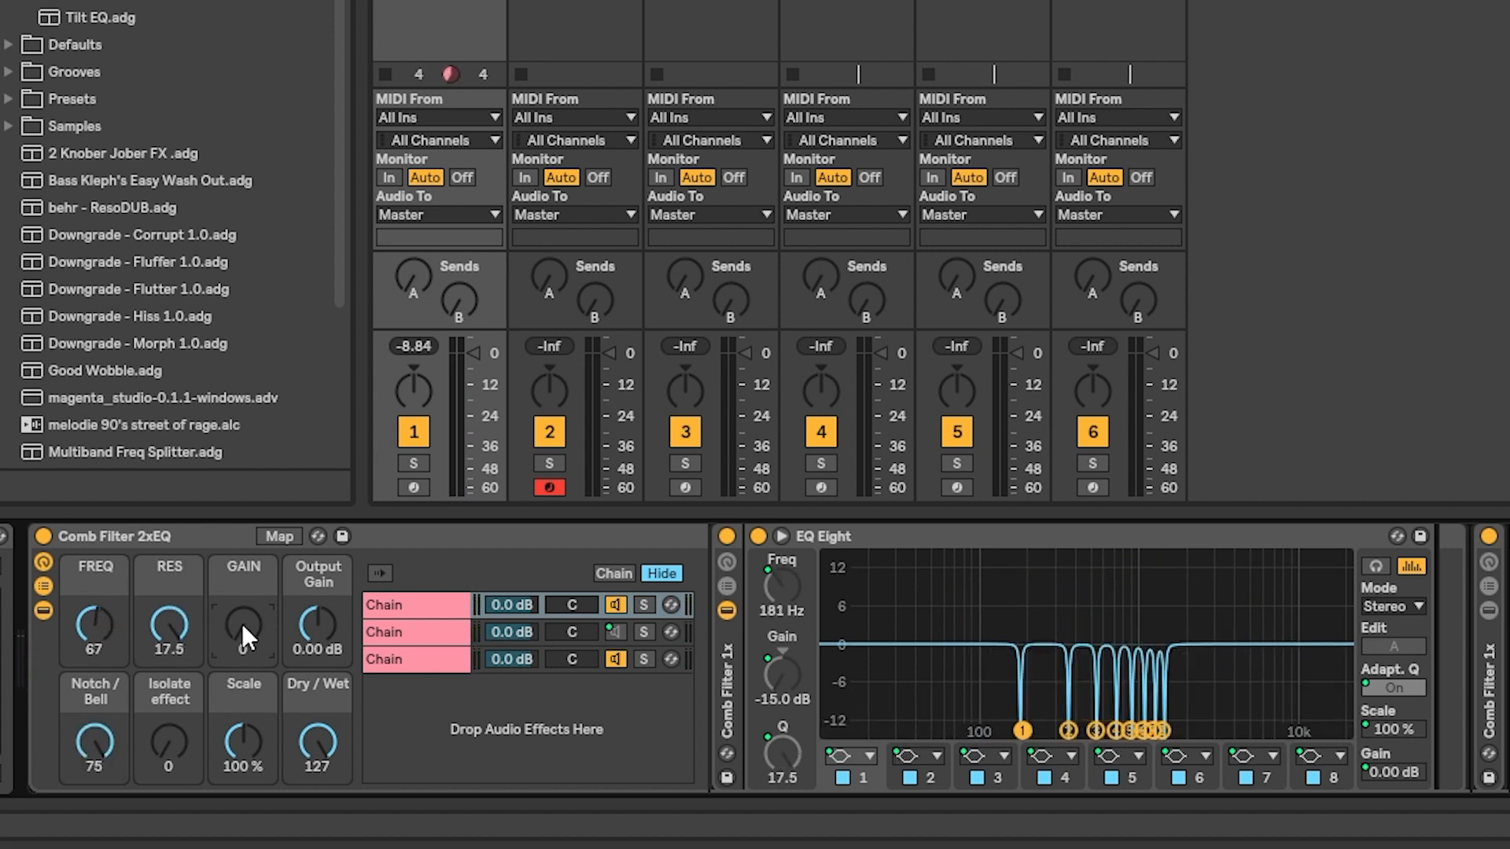
# Turn the 2xEQ rack into boosted peaks with GAIN 127, Output Gain -2.36 dB, FREQ 75 and RES 18.0.
pyautogui.moveTo(229, 657); pyautogui.dragTo(242, 550)
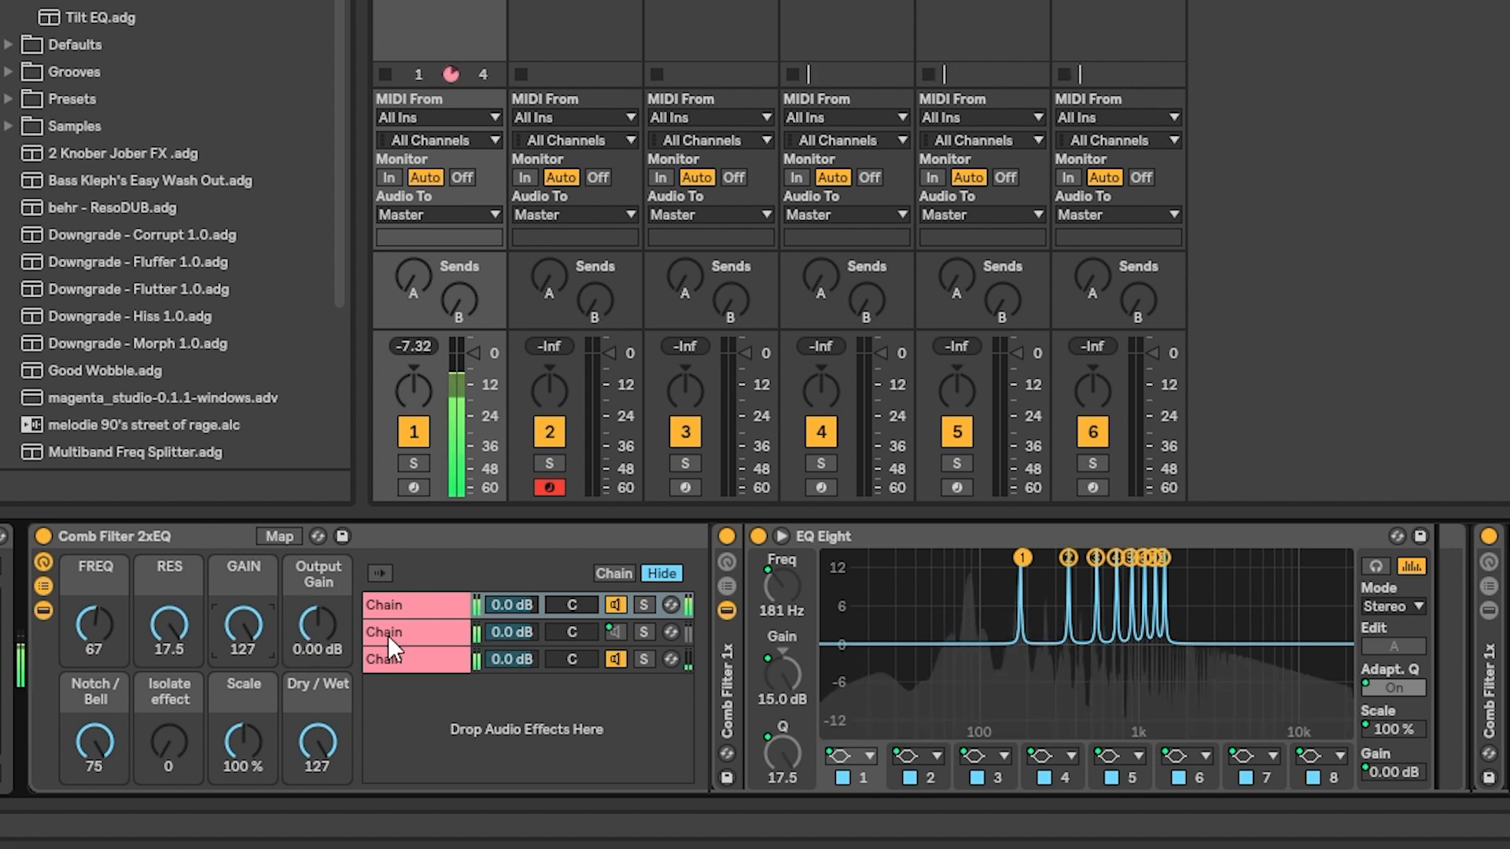
pyautogui.moveTo(310, 629); pyautogui.dragTo(310, 636)
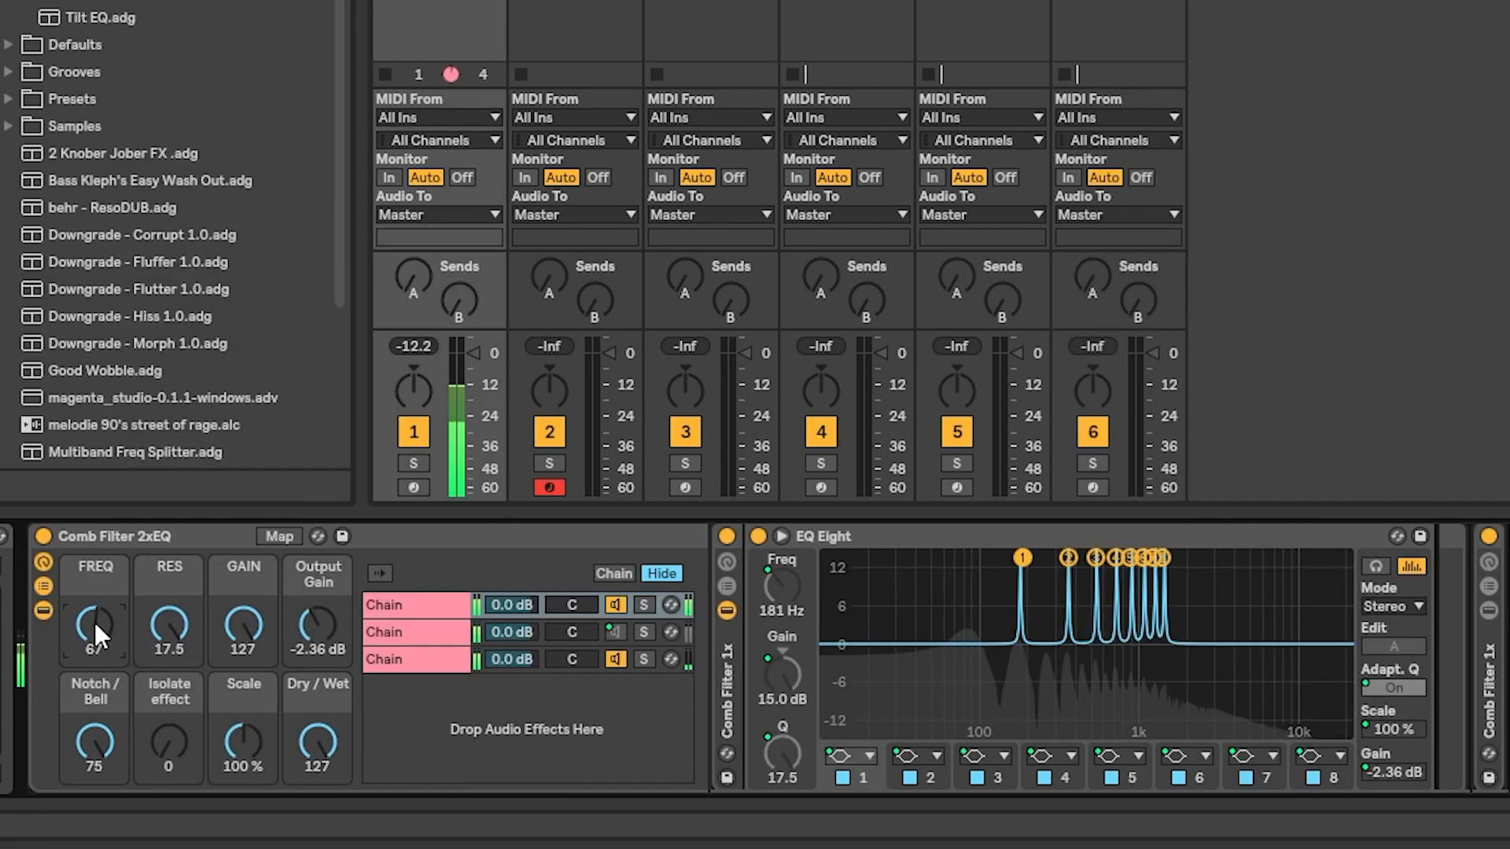
pyautogui.moveTo(94, 624); pyautogui.dragTo(185, 570)
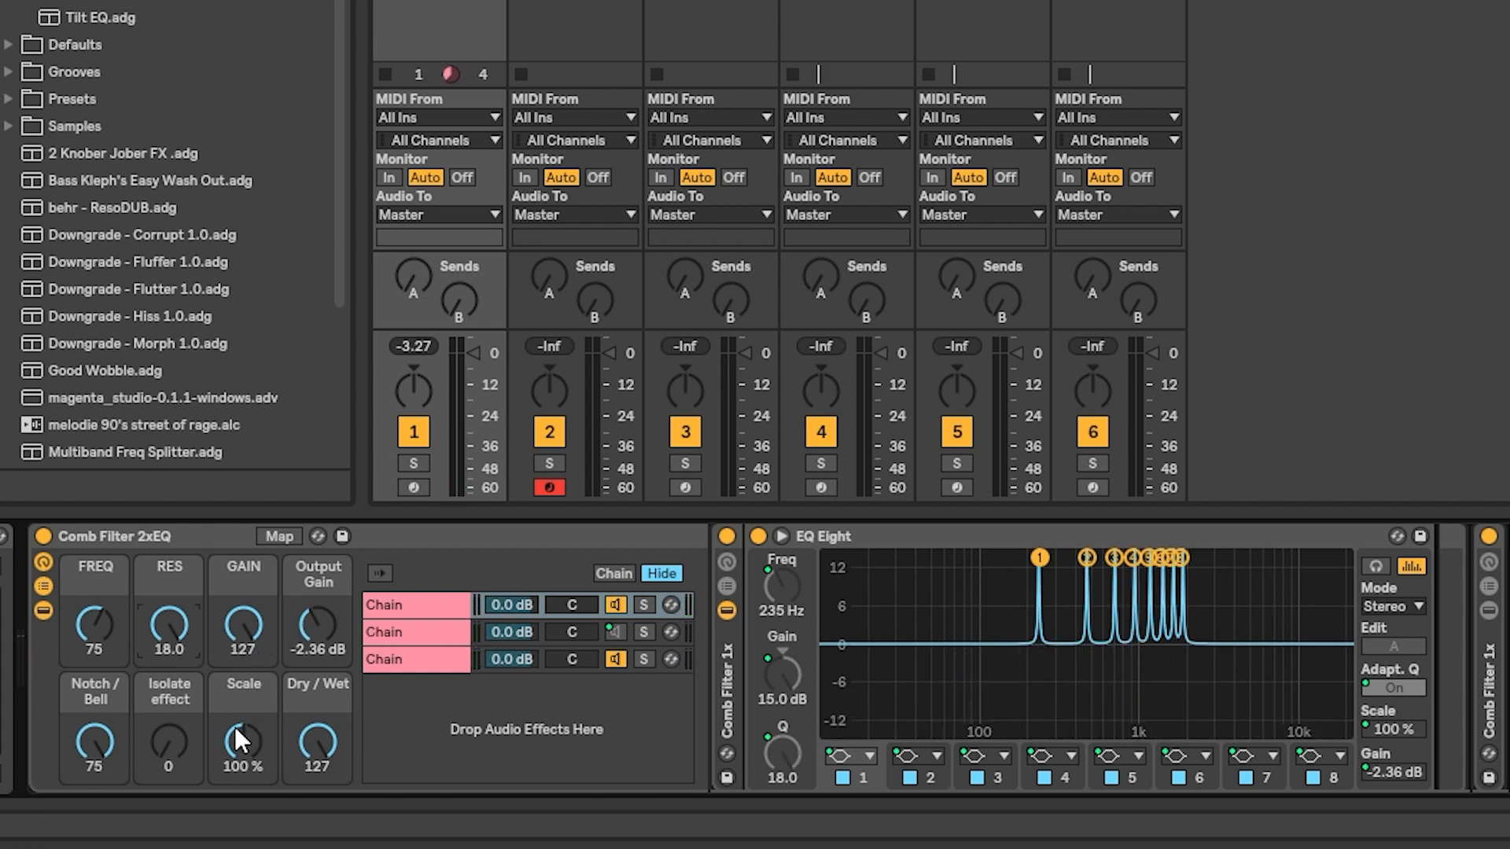
# Raise the 2xEQ rack's Scale to 200 % and sweep FREQ down to 45.
pyautogui.click(1380, 732)
pyautogui.moveTo(236, 763); pyautogui.dragTo(236, 735)
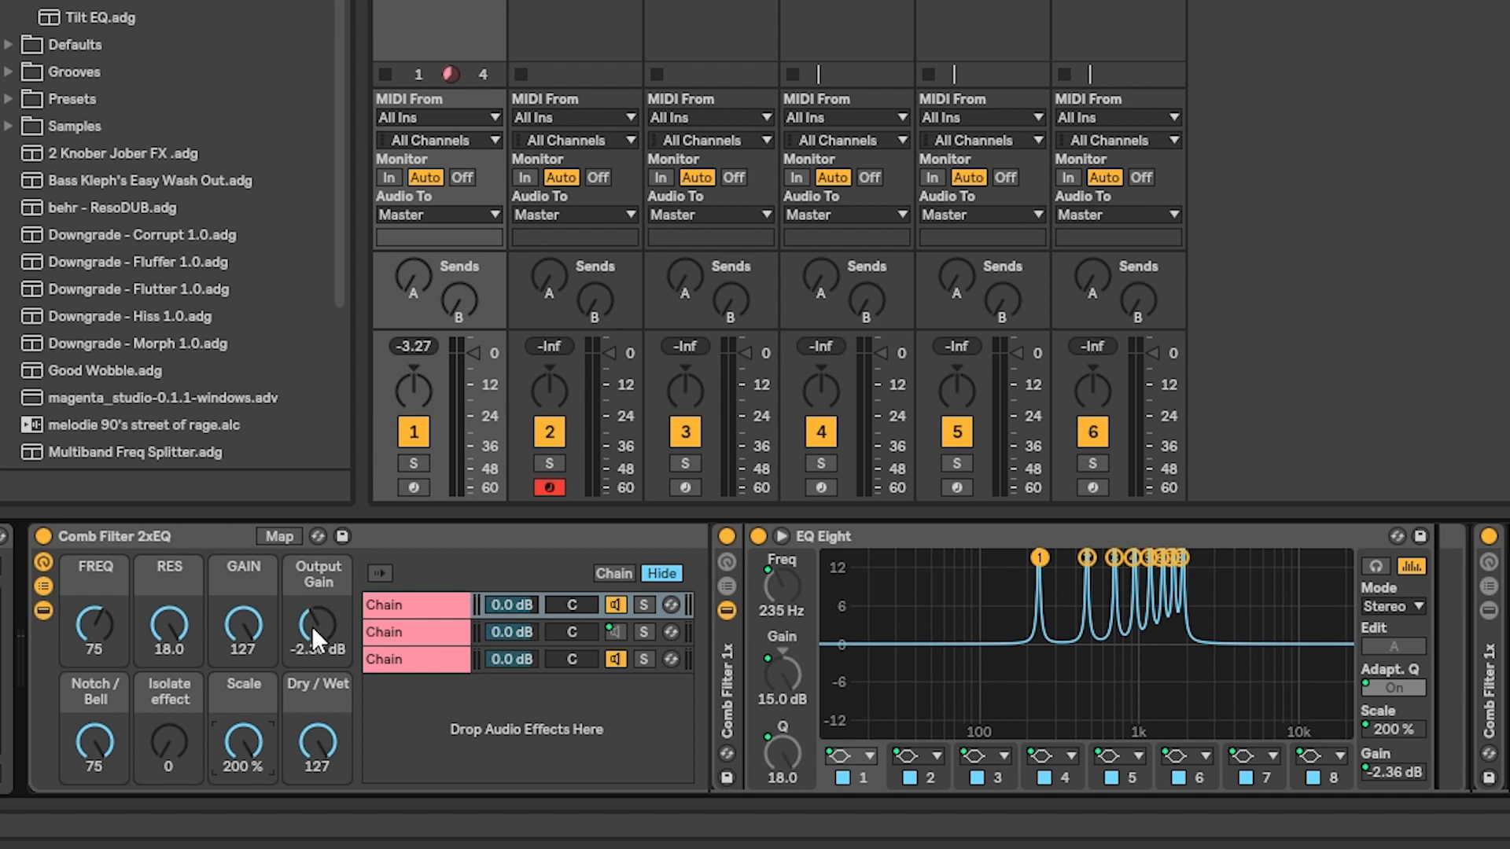
pyautogui.moveTo(96, 633); pyautogui.dragTo(96, 688)
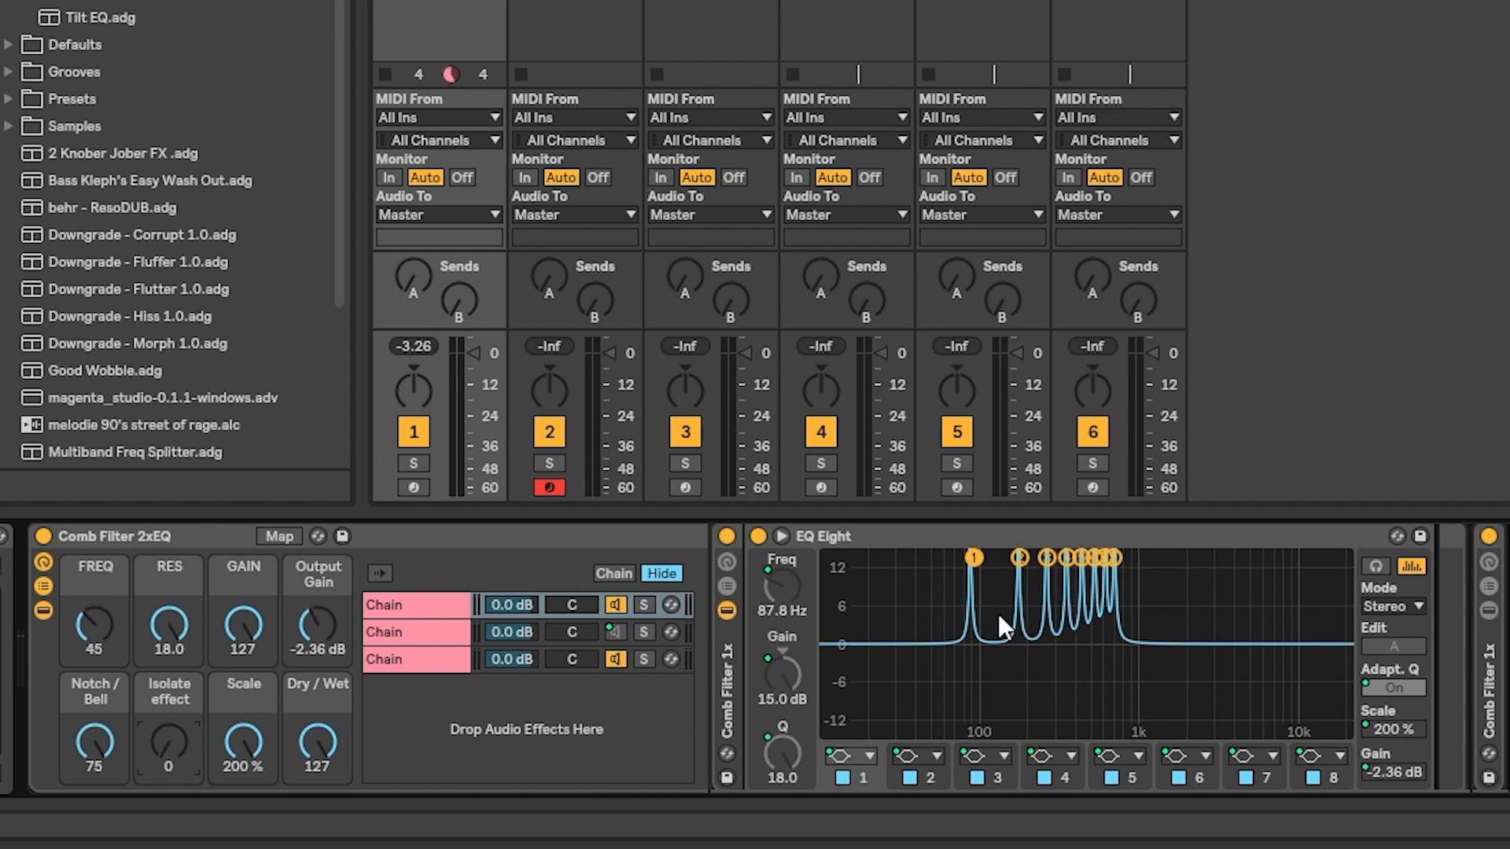
# Audition Isolate effect at 127 with FREQ 58 and Output Gain -3.87 dB, testing Dry/Wet low and at 127.
pyautogui.moveTo(169, 741); pyautogui.dragTo(99, 641)
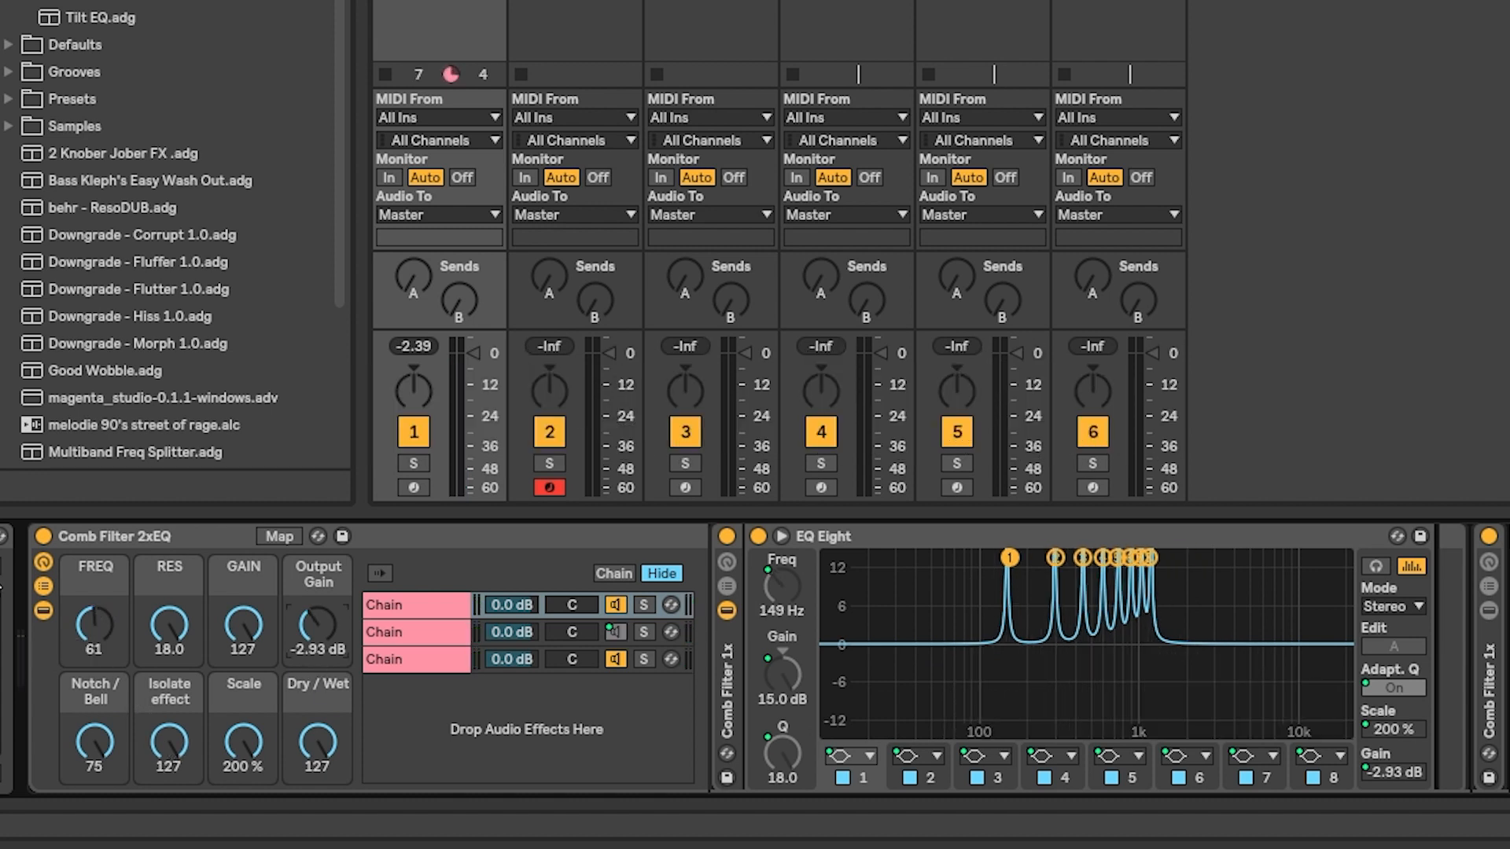
pyautogui.moveTo(293, 629); pyautogui.dragTo(293, 647)
pyautogui.moveTo(318, 742); pyautogui.dragTo(318, 818)
pyautogui.moveTo(318, 742)
pyautogui.mouseDown()
pyautogui.moveTo(318, 700)
pyautogui.moveTo(318, 830)
pyautogui.moveTo(318, 741)
pyautogui.mouseUp()
pyautogui.press('space')
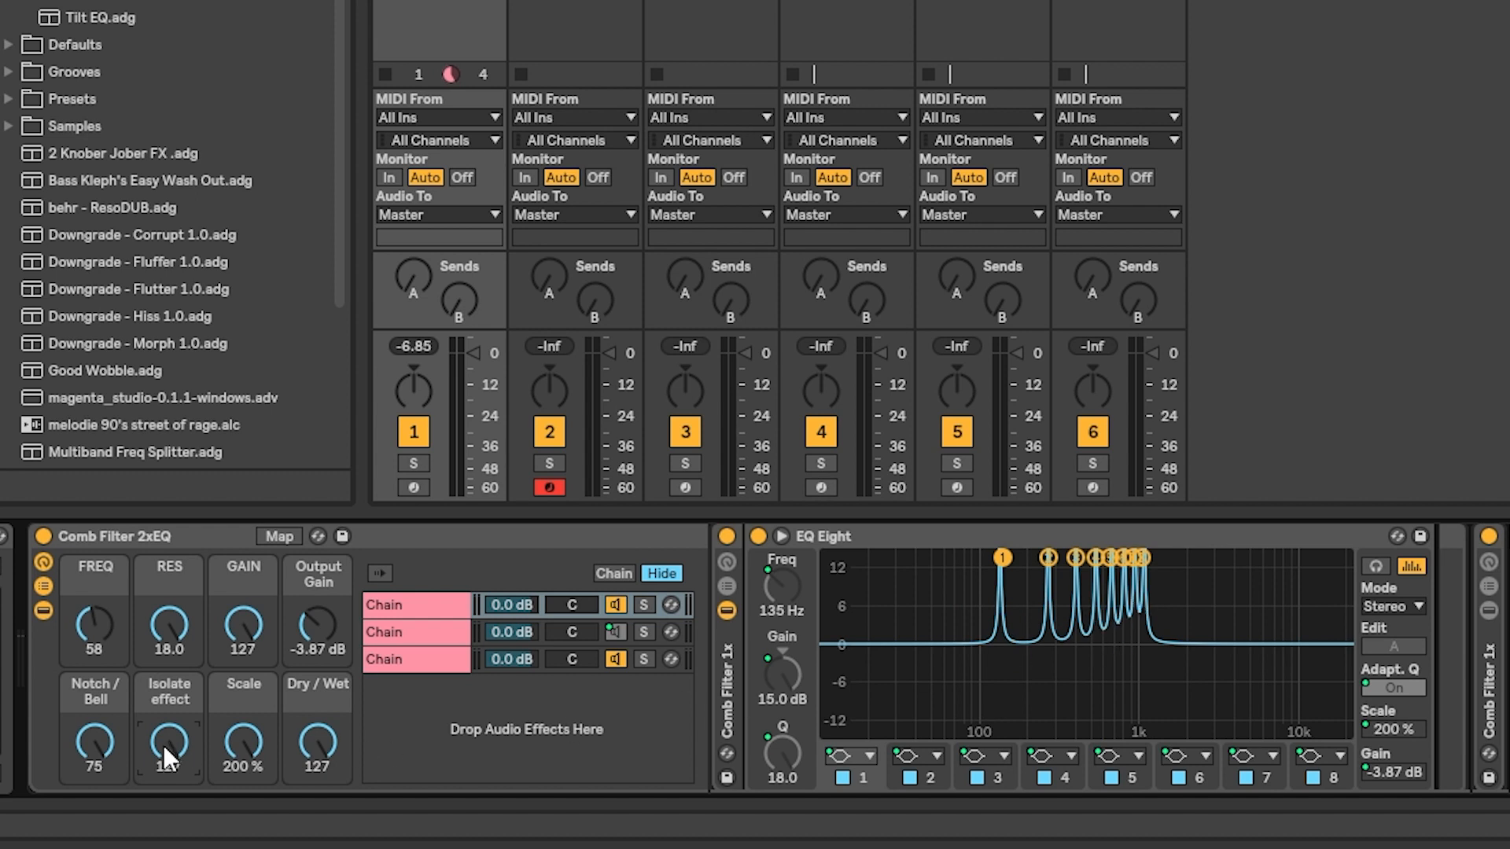
pyautogui.moveTo(167, 744); pyautogui.dragTo(167, 767)
pyautogui.click(318, 743)
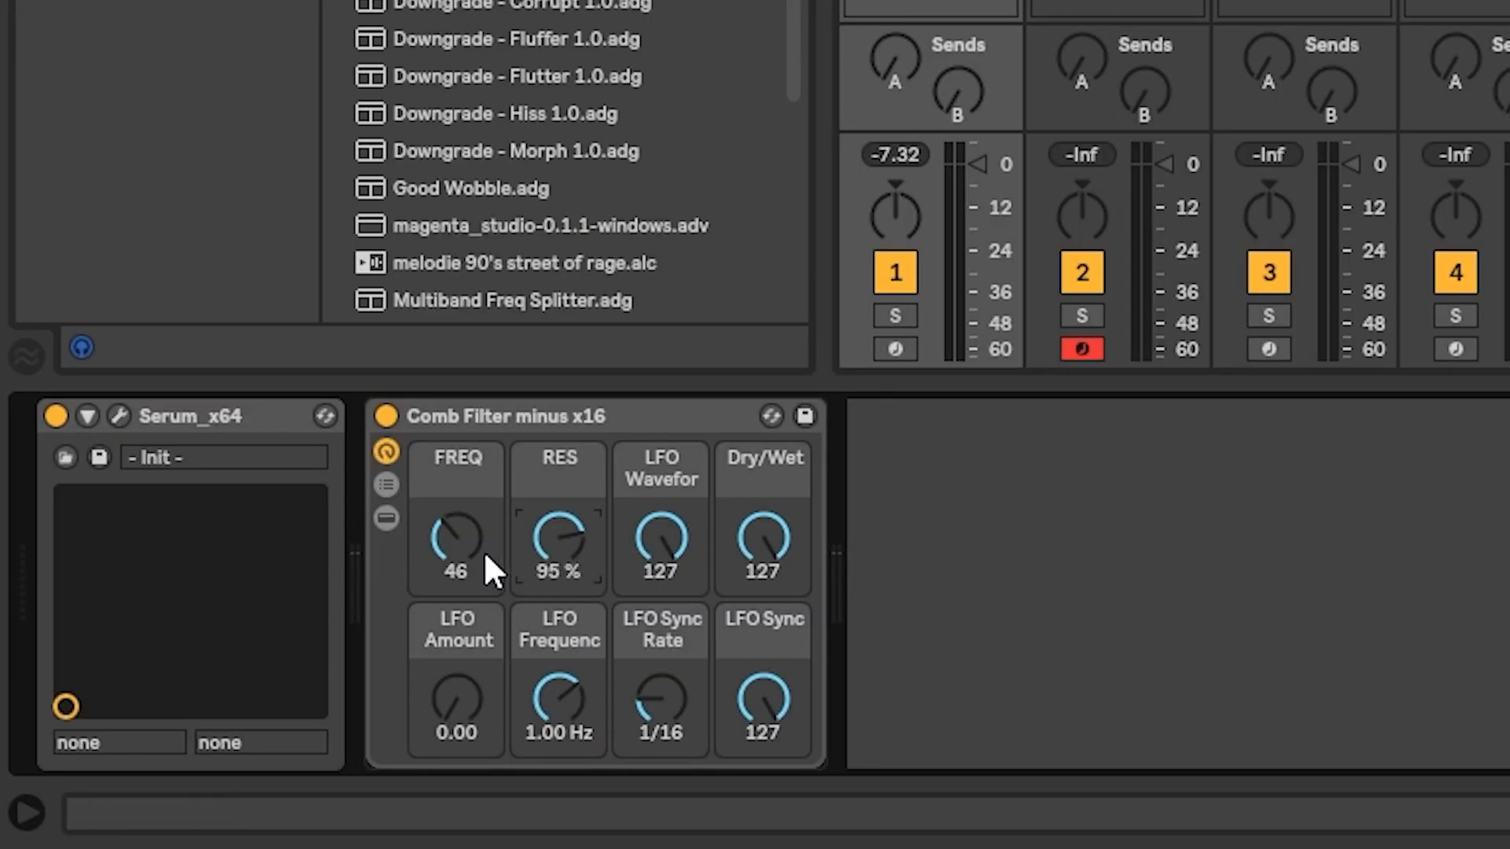
# Play the Serum clip through Comb Filter minus x16 while sweeping FREQ to 103 and RES to 125 %.
pyautogui.moveTo(492, 573); pyautogui.dragTo(539, 595)
pyautogui.press('space')
pyautogui.moveTo(442, 553); pyautogui.dragTo(442, 503)
pyautogui.moveTo(456, 538)
pyautogui.mouseDown()
pyautogui.moveTo(456, 619)
pyautogui.moveTo(456, 508)
pyautogui.mouseUp()
pyautogui.moveTo(559, 538)
pyautogui.mouseDown()
pyautogui.moveTo(559, 657)
pyautogui.moveTo(555, 554)
pyautogui.mouseUp()
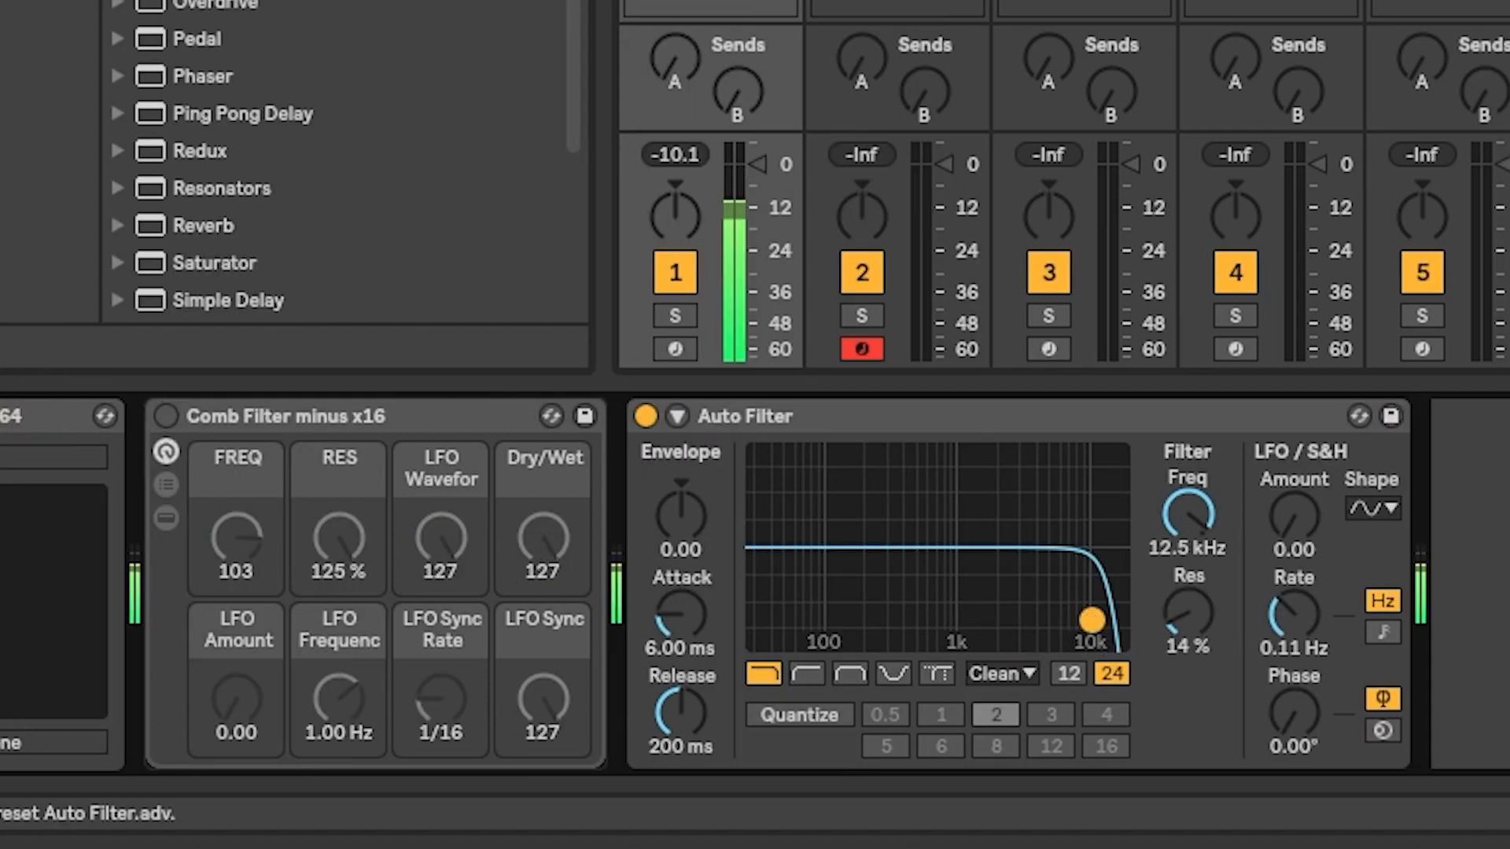
# Sweep the Auto Filter cutoff for comparison, then re-enable Comb Filter minus x16 and bring its FREQ to 83.
pyautogui.moveTo(1101, 622); pyautogui.dragTo(1048, 611)
pyautogui.click(165, 416)
pyautogui.moveTo(234, 519); pyautogui.dragTo(234, 487)
pyautogui.moveTo(236, 538); pyautogui.dragTo(236, 591)
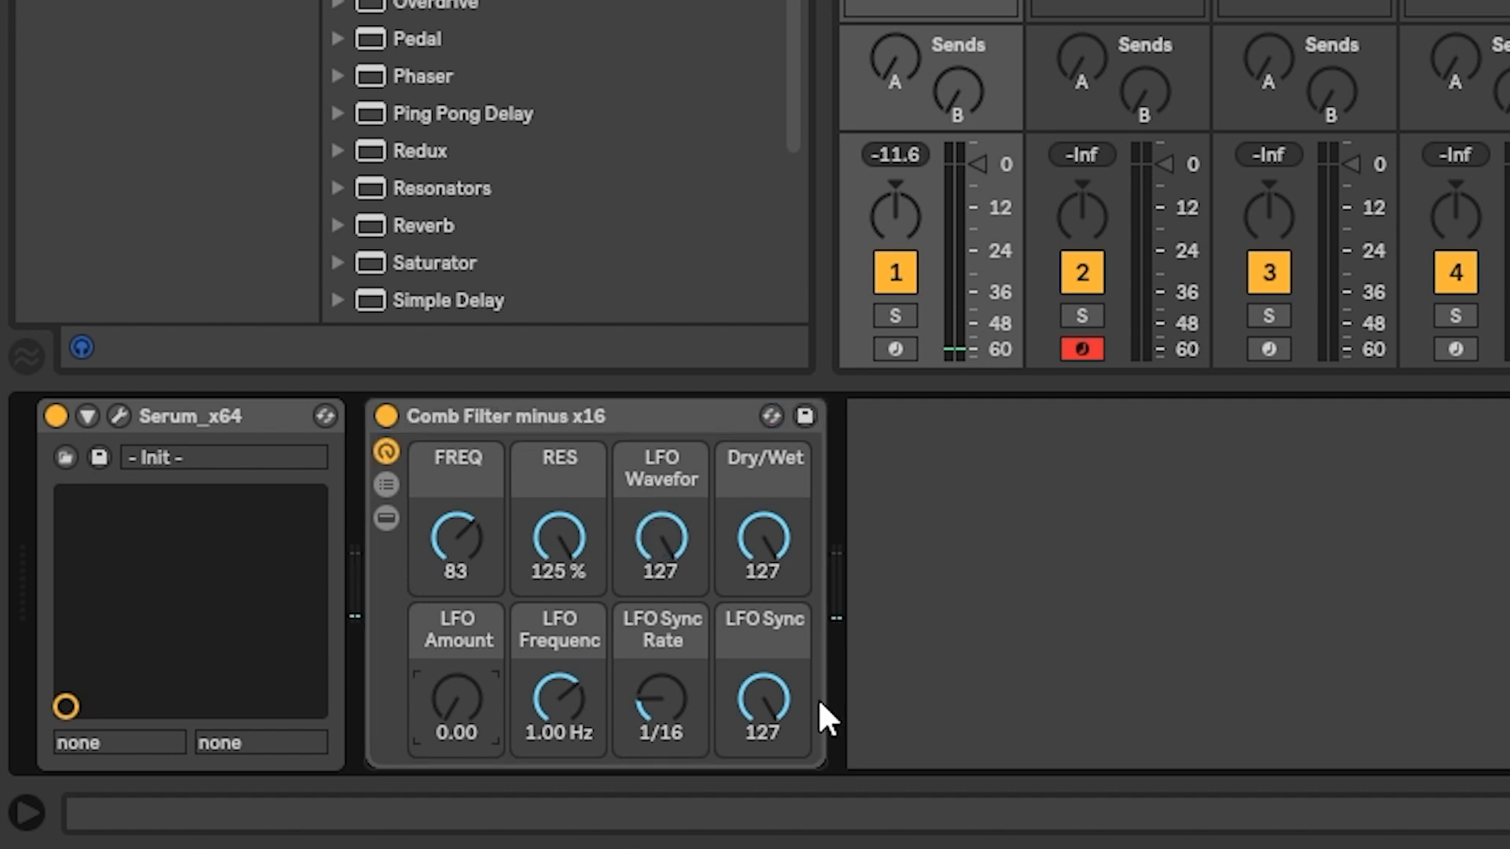
# Set the minus x16 rack's LFO Amount to 14.2 and its LFO waveform to 41.
pyautogui.click(445, 714)
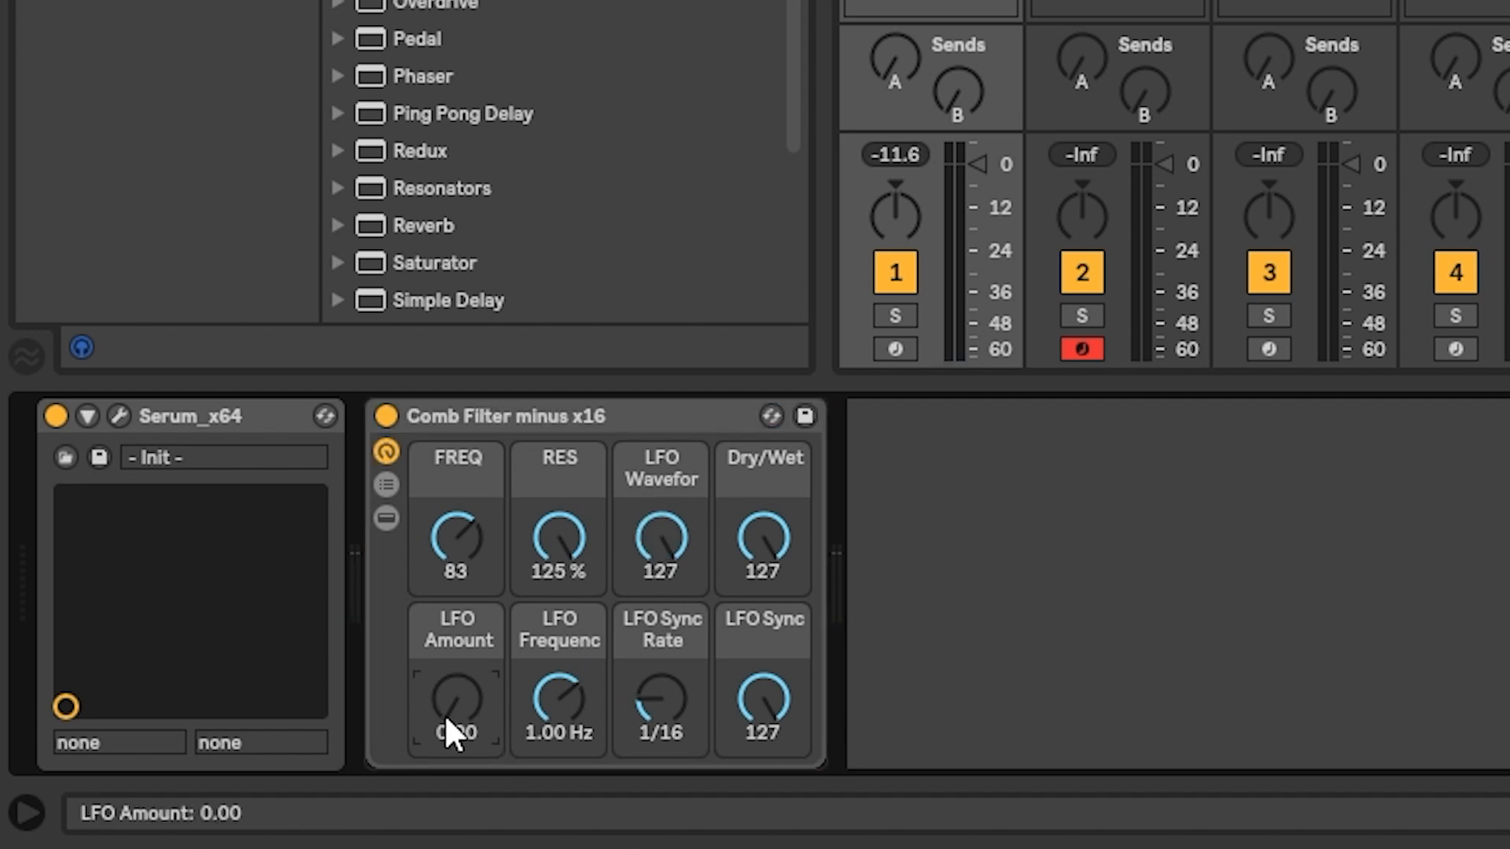
pyautogui.moveTo(454, 716)
pyautogui.mouseDown()
pyautogui.moveTo(454, 682)
pyautogui.moveTo(457, 733)
pyautogui.mouseUp()
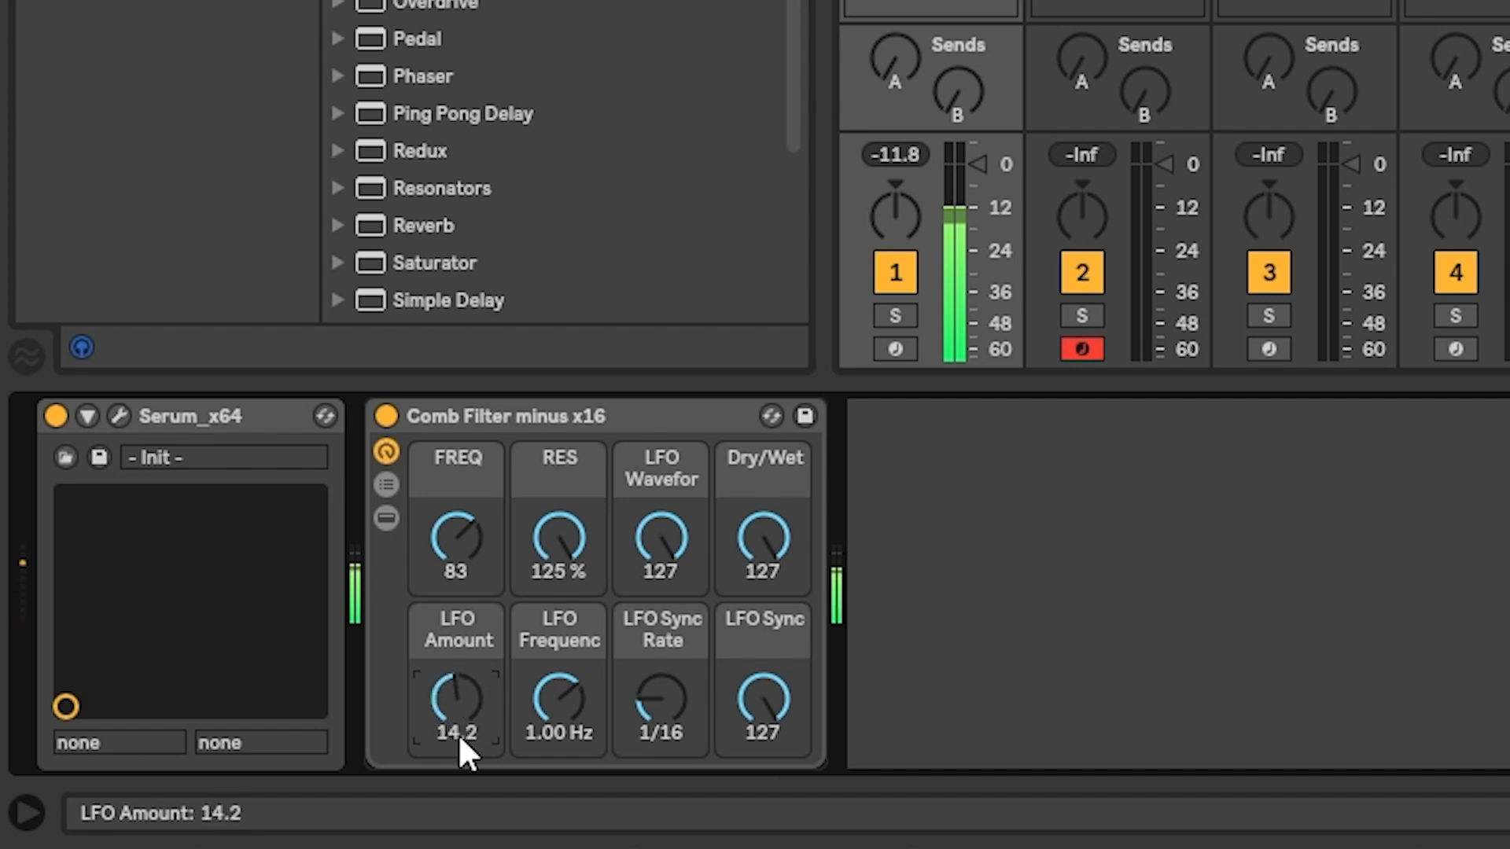
pyautogui.click(664, 535)
pyautogui.moveTo(664, 534); pyautogui.dragTo(664, 557)
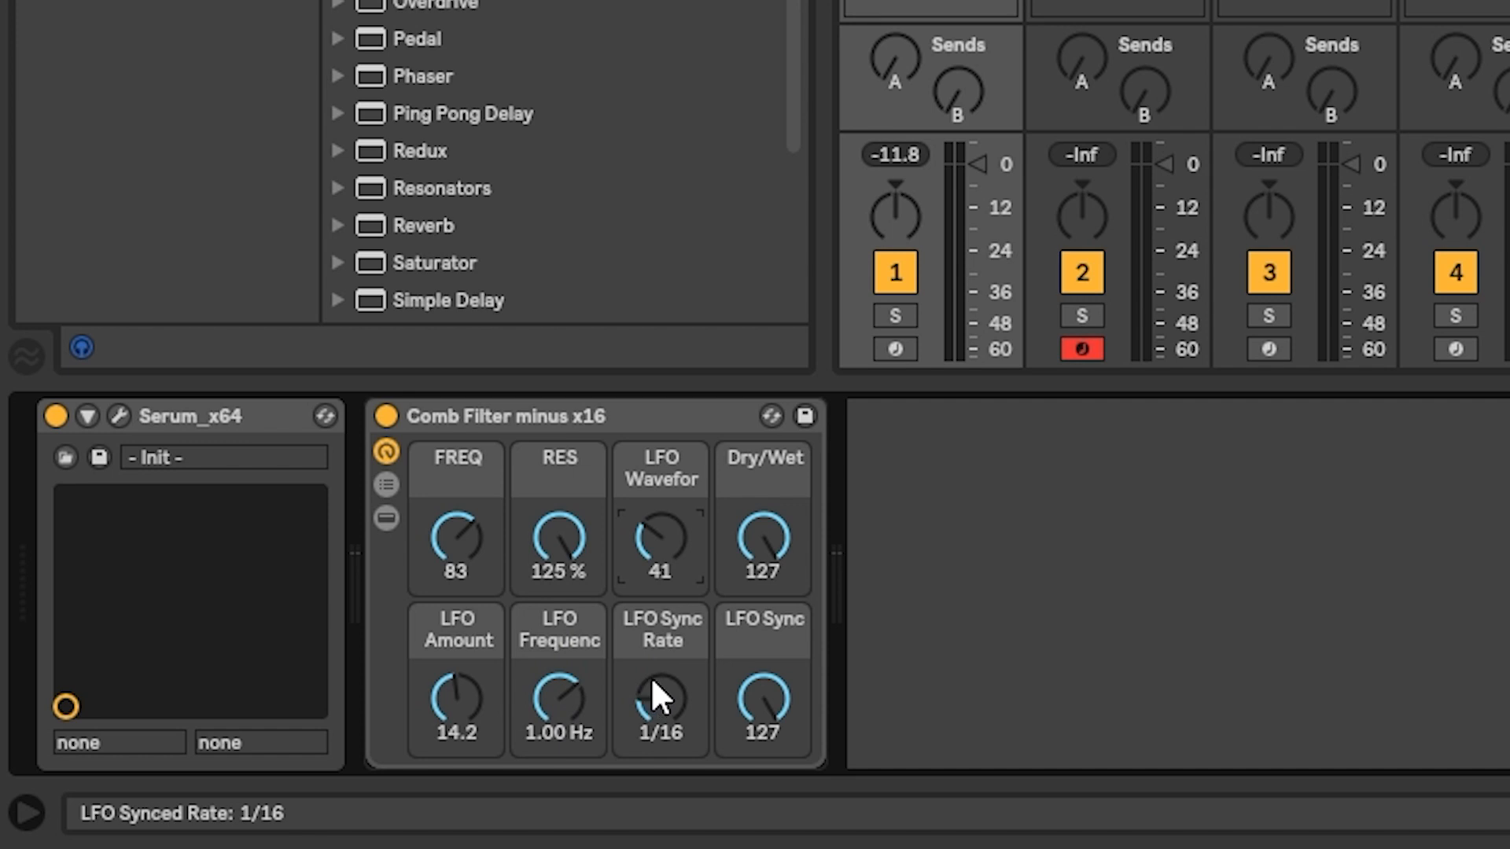
# Turn LFO Sync down and back to 127, and fine-tune the minus x16 rack's LFO Amount to 14.4 and its FREQ.
pyautogui.moveTo(763, 701); pyautogui.dragTo(763, 779)
pyautogui.moveTo(763, 701); pyautogui.dragTo(763, 602)
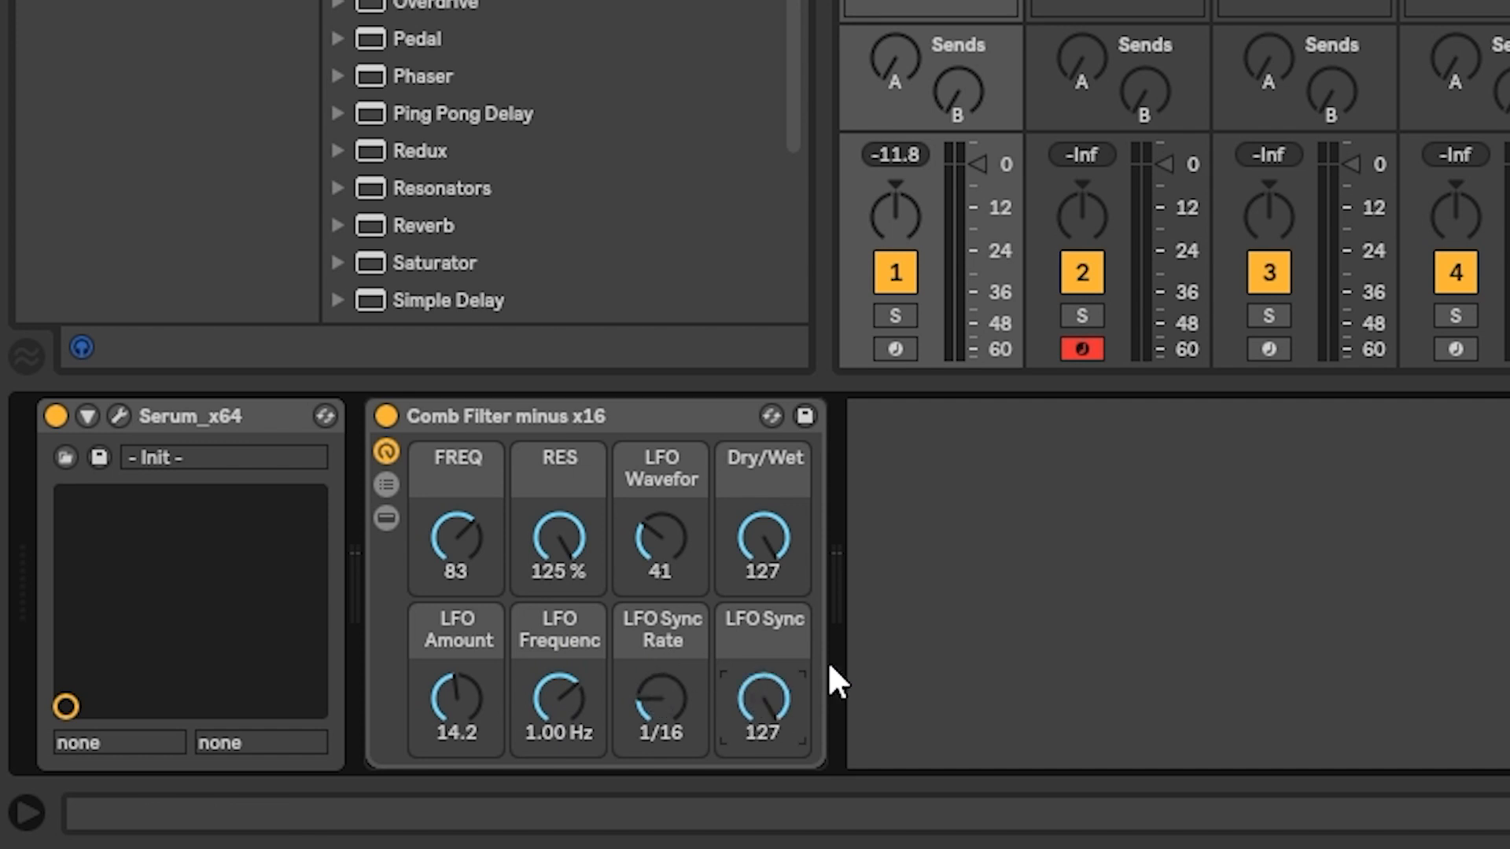
pyautogui.moveTo(456, 700); pyautogui.dragTo(459, 702)
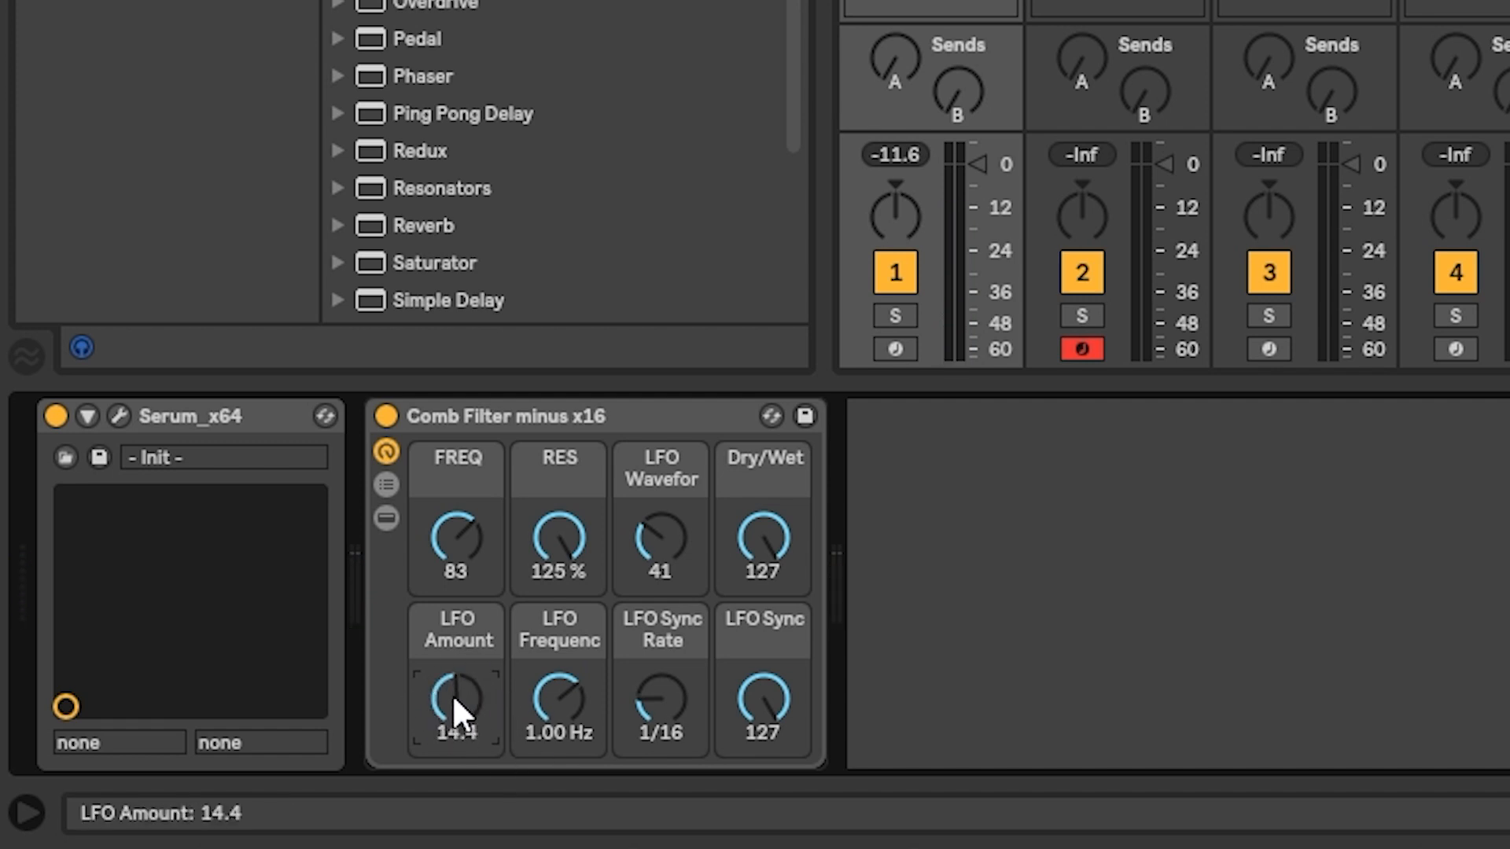
pyautogui.moveTo(456, 541); pyautogui.dragTo(456, 537)
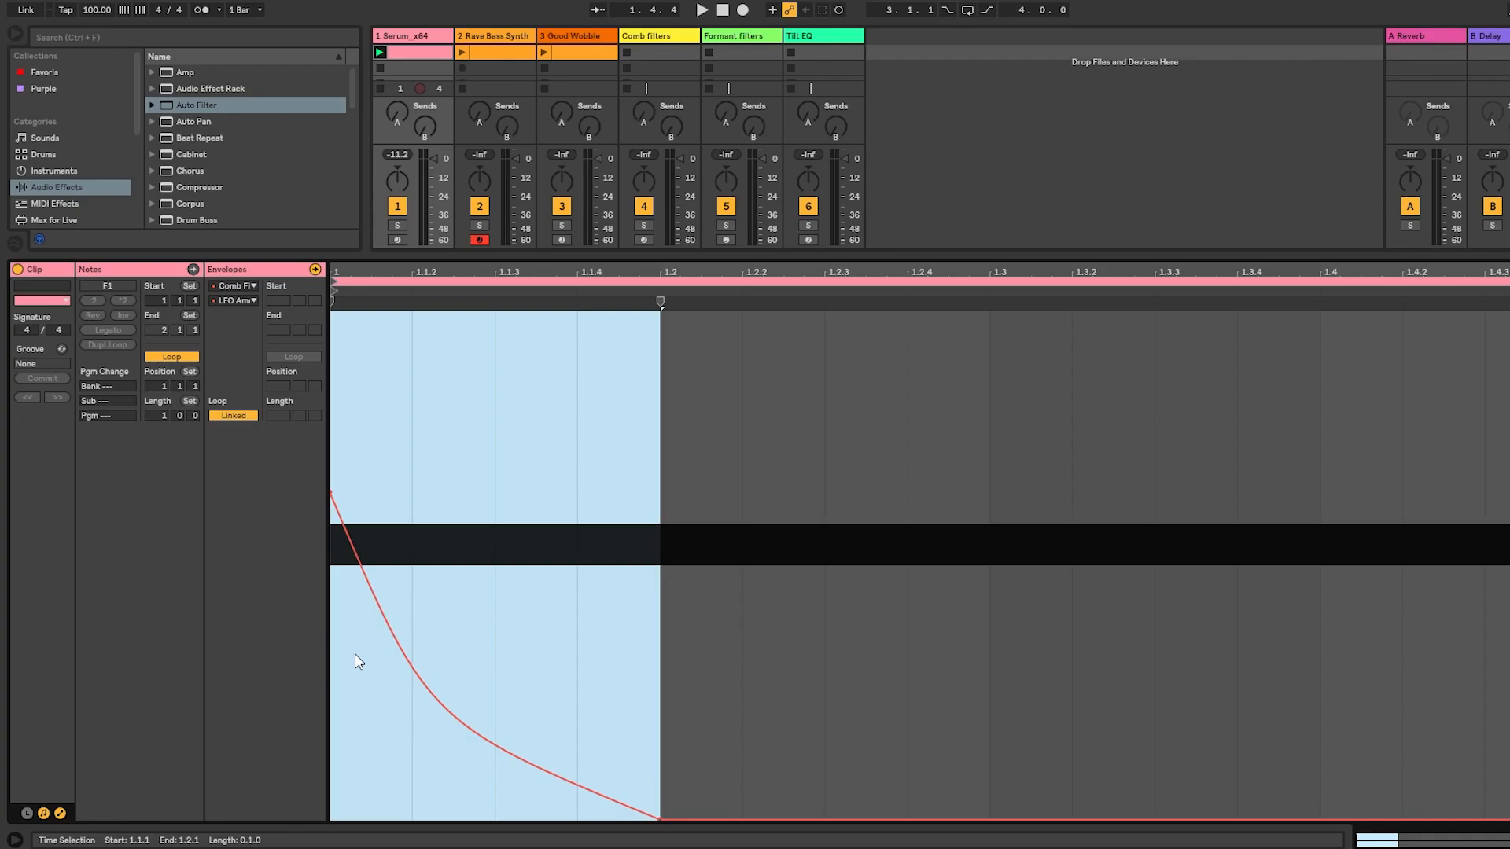
# Duplicate the first beat's falling LFO Amount envelope onto the remaining three beats of the clip and play it.
pyautogui.hotkey('ctrl', 'd')
pyautogui.hotkey('ctrl', 'd')
pyautogui.hotkey('ctrl', 'd')
pyautogui.click(496, 448)
pyautogui.press('space')
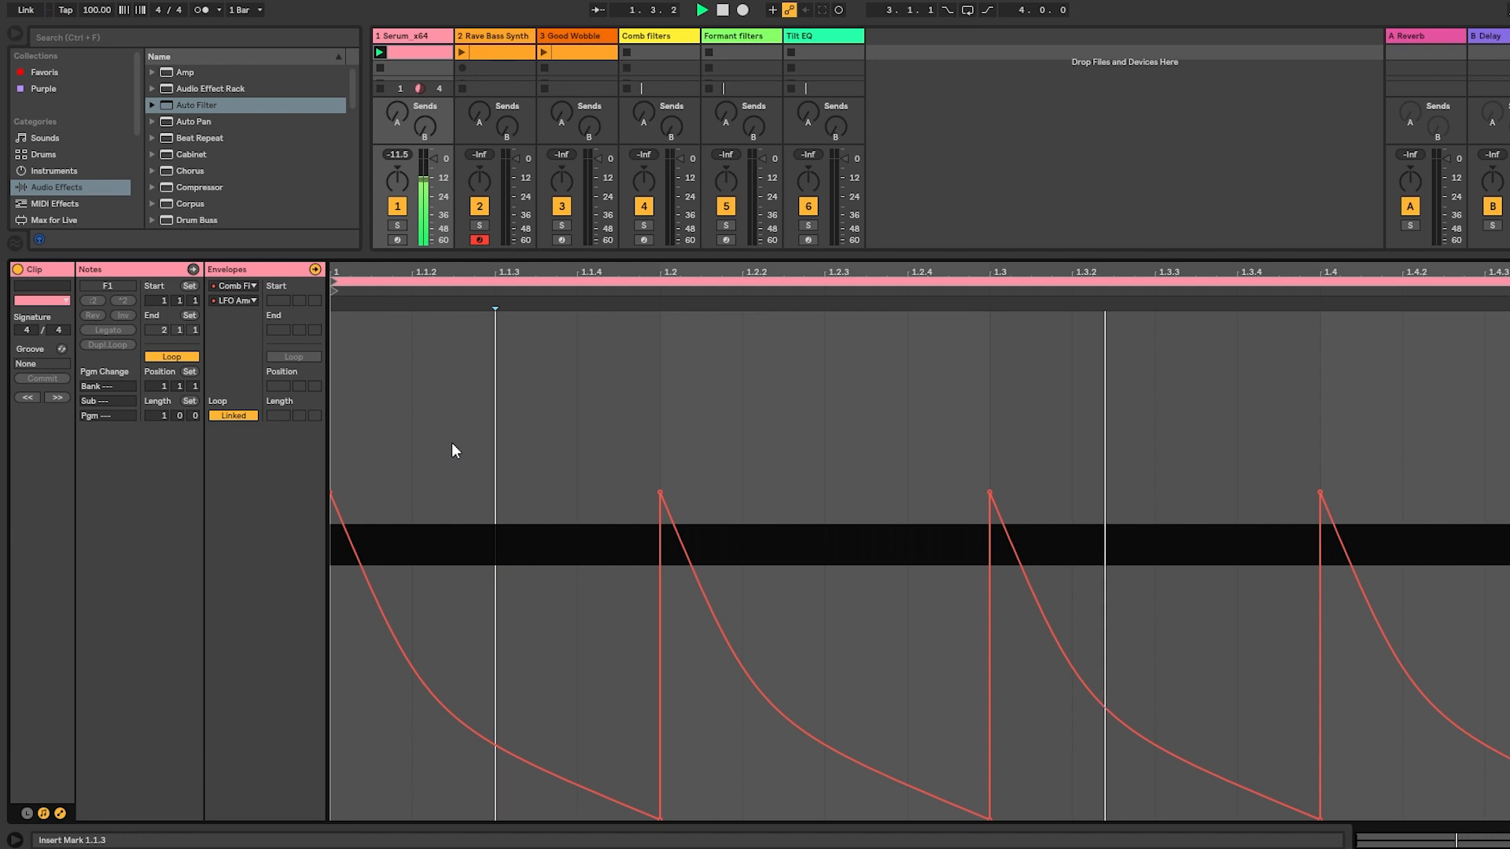
# Select the clip's entire LFO Amount envelope and shift it upward, to about 27.9 at the peaks or higher.
pyautogui.hotkey('ctrl', 'a')
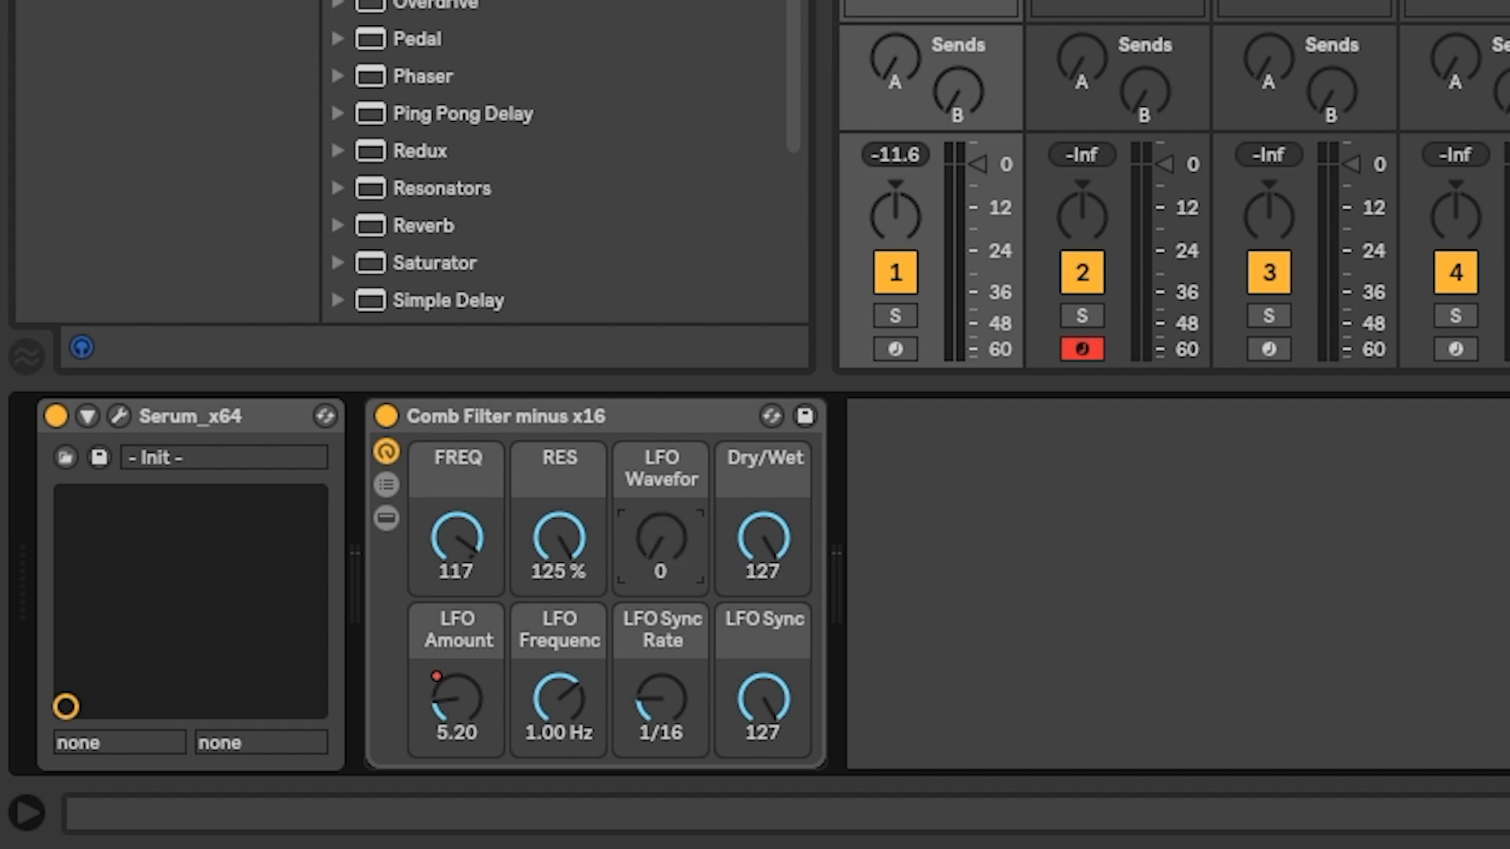
pyautogui.moveTo(645, 637); pyautogui.dragTo(644, 615)
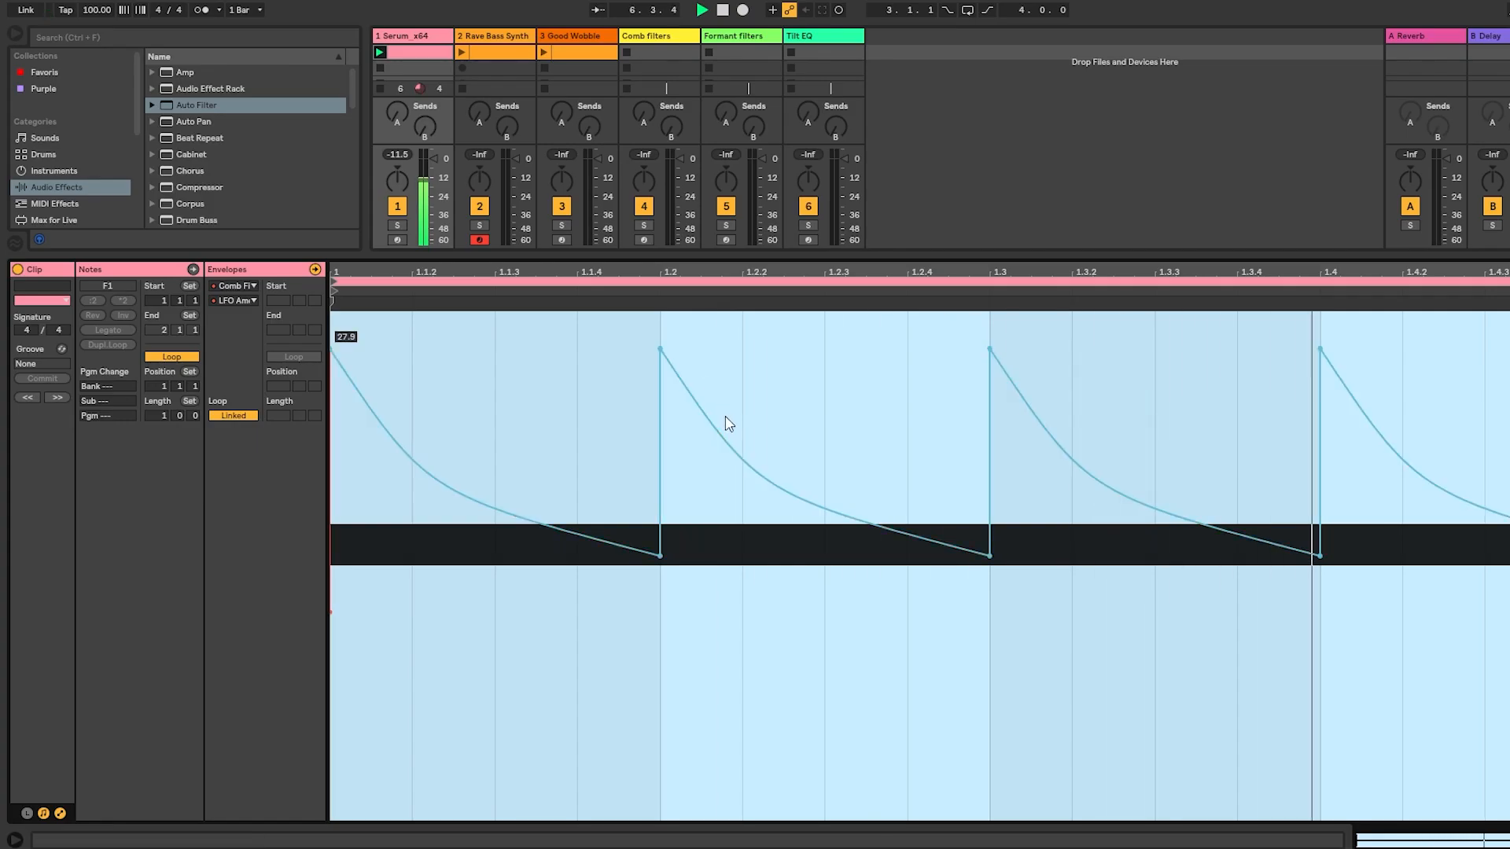
pyautogui.moveTo(331, 352)
pyautogui.mouseDown()
pyautogui.moveTo(331, 373)
pyautogui.moveTo(332, 332)
pyautogui.mouseUp()
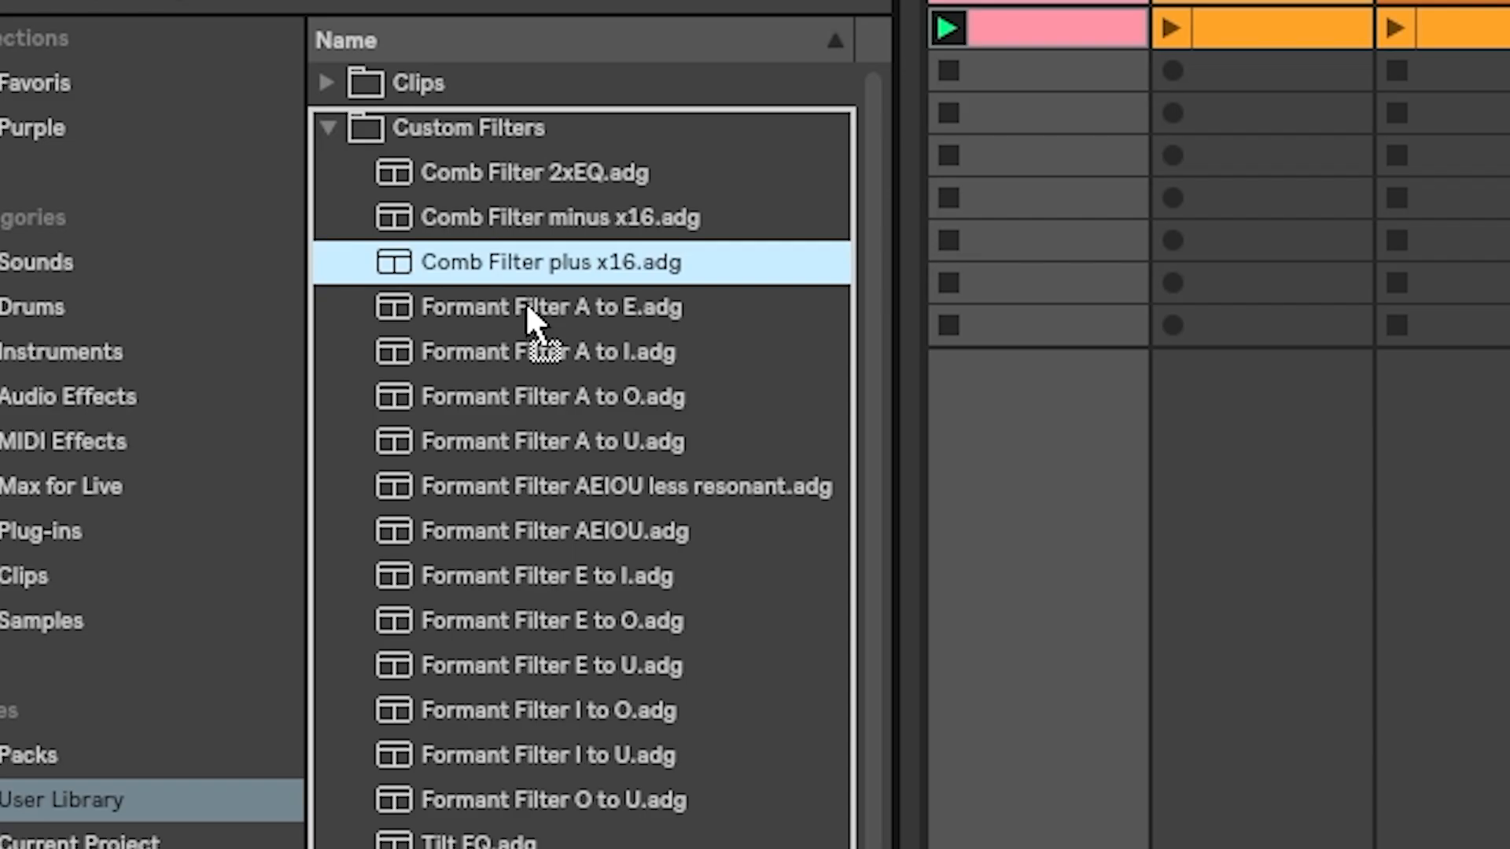
# Load Comb Filter plus x16 after Serum_x64 and set its FREQ to 66 and RES to 127.
pyautogui.moveTo(525, 301); pyautogui.dragTo(587, 281)
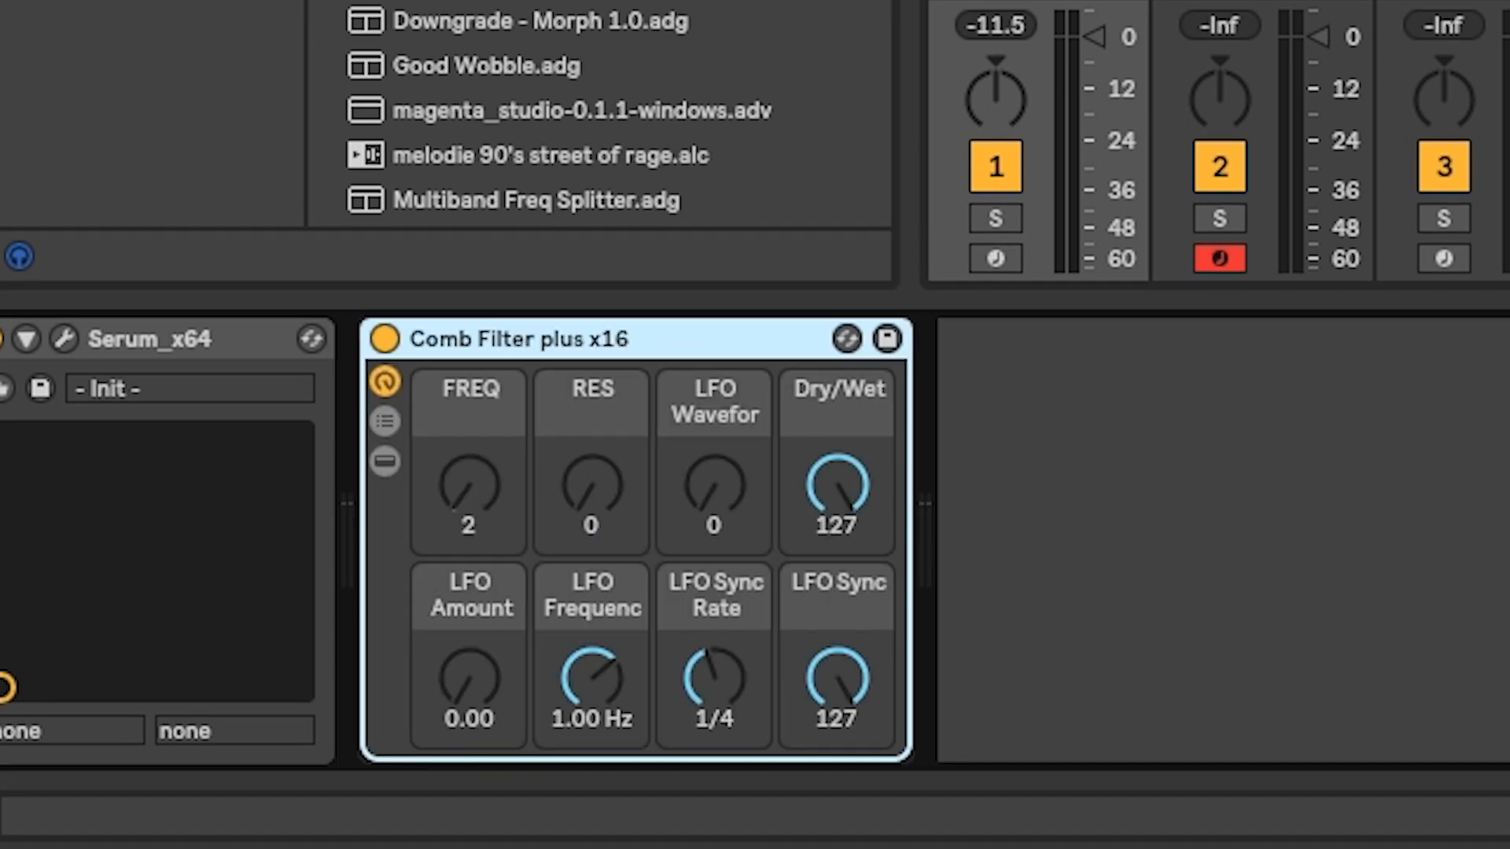
pyautogui.moveTo(469, 515)
pyautogui.mouseDown()
pyautogui.moveTo(469, 418)
pyautogui.moveTo(470, 500)
pyautogui.moveTo(469, 486)
pyautogui.mouseUp()
pyautogui.moveTo(601, 515); pyautogui.dragTo(595, 393)
pyautogui.moveTo(505, 506)
pyautogui.mouseDown()
pyautogui.moveTo(506, 458)
pyautogui.moveTo(506, 518)
pyautogui.moveTo(506, 485)
pyautogui.mouseUp()
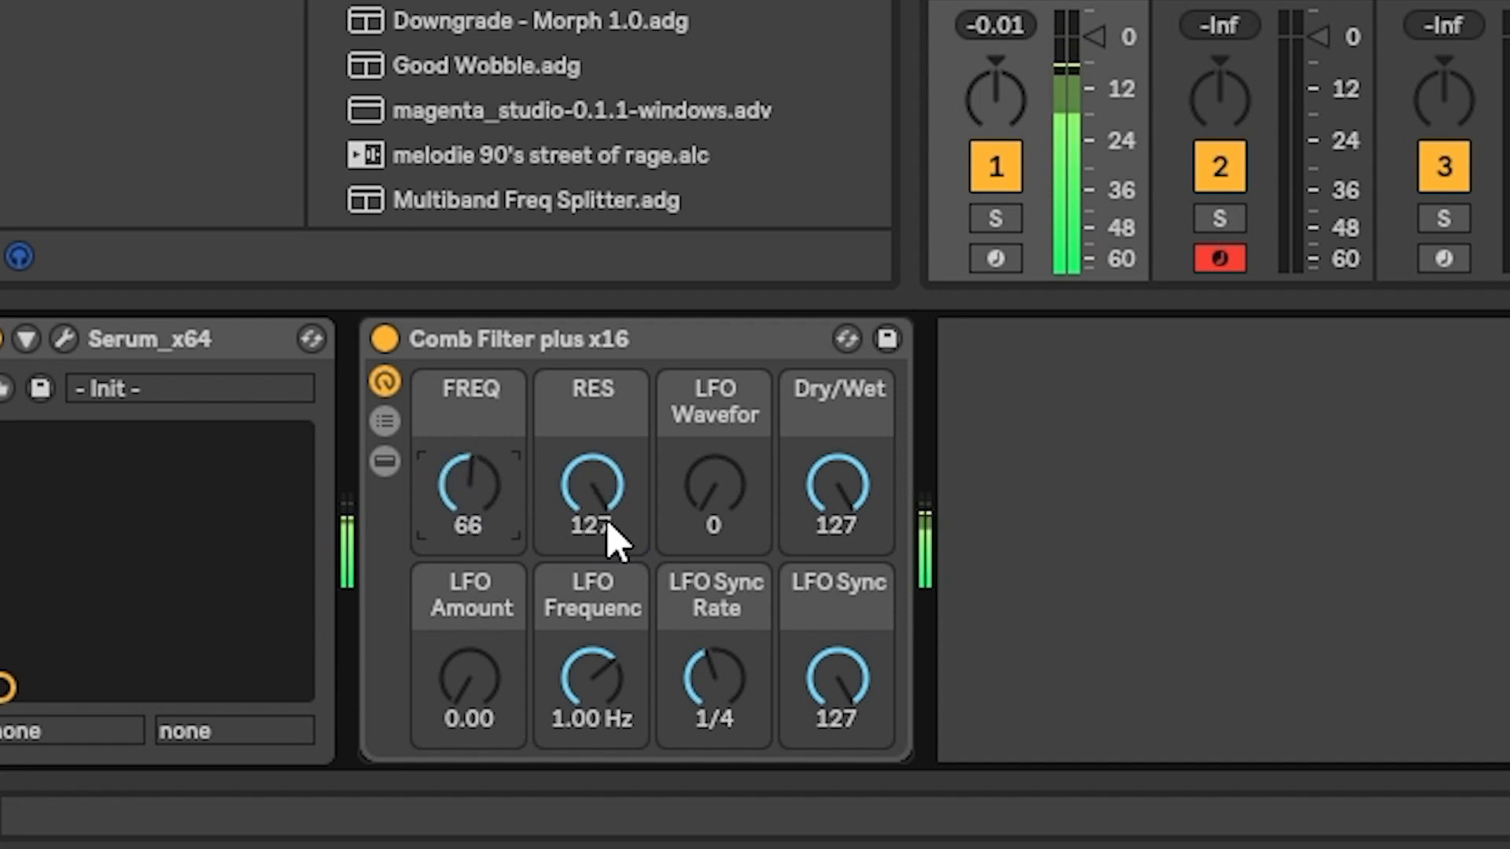
# Sweep the plus x16 rack's resonance and frequency, ending at RES 121 and FREQ 45.
pyautogui.moveTo(605, 515); pyautogui.dragTo(606, 615)
pyautogui.moveTo(503, 486); pyautogui.dragTo(503, 448)
pyautogui.moveTo(554, 405); pyautogui.dragTo(554, 310)
pyautogui.moveTo(519, 490); pyautogui.dragTo(519, 545)
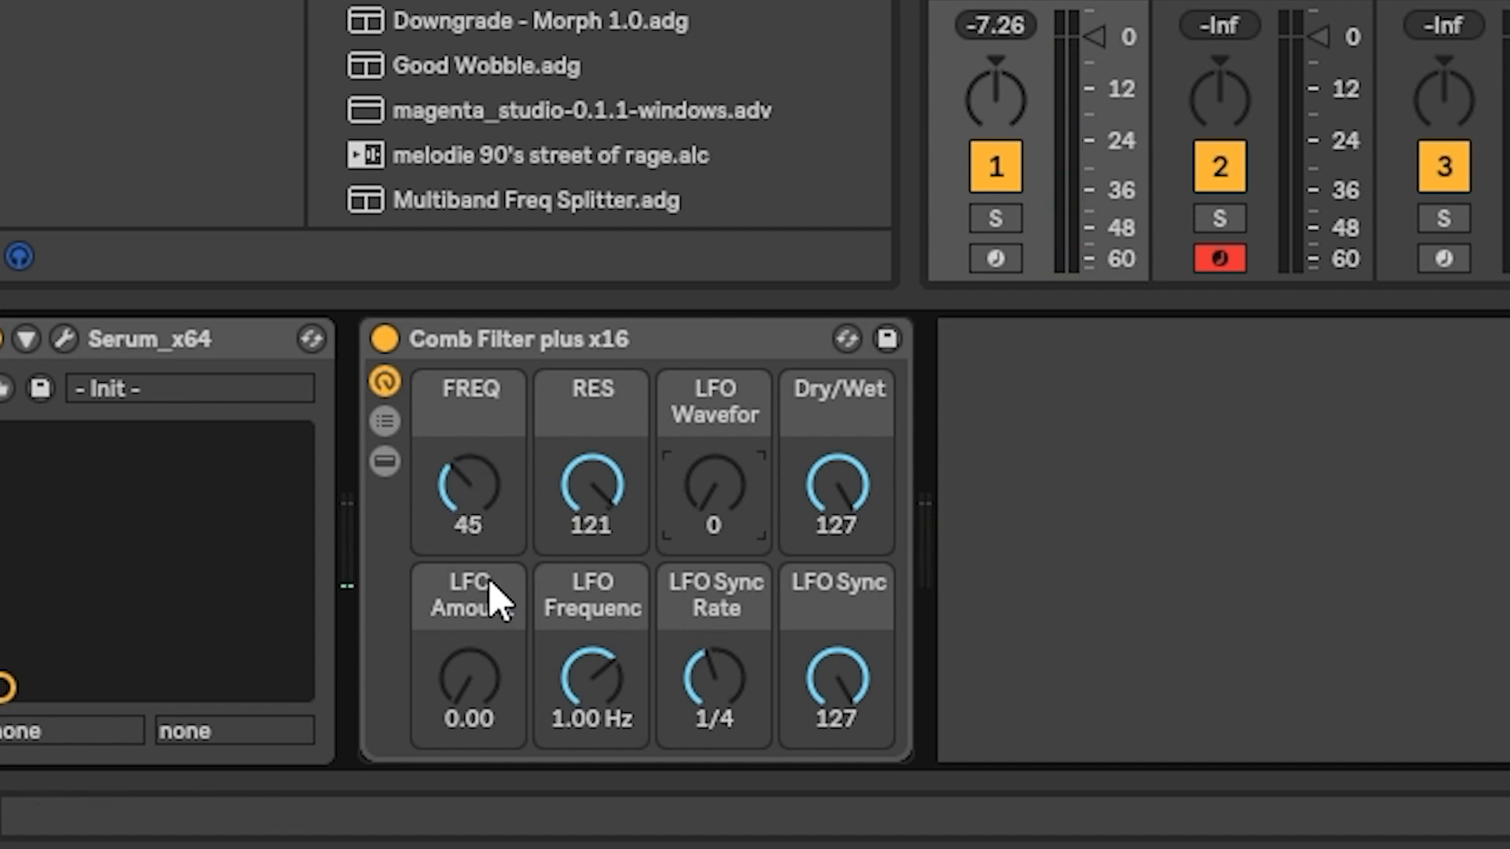
# Add LFO modulation to the plus x16 rack with LFO Amount 5.43 and raise FREQ to 89.
pyautogui.moveTo(521, 708); pyautogui.dragTo(520, 656)
pyautogui.moveTo(482, 543); pyautogui.dragTo(482, 518)
pyautogui.moveTo(463, 686); pyautogui.dragTo(463, 722)
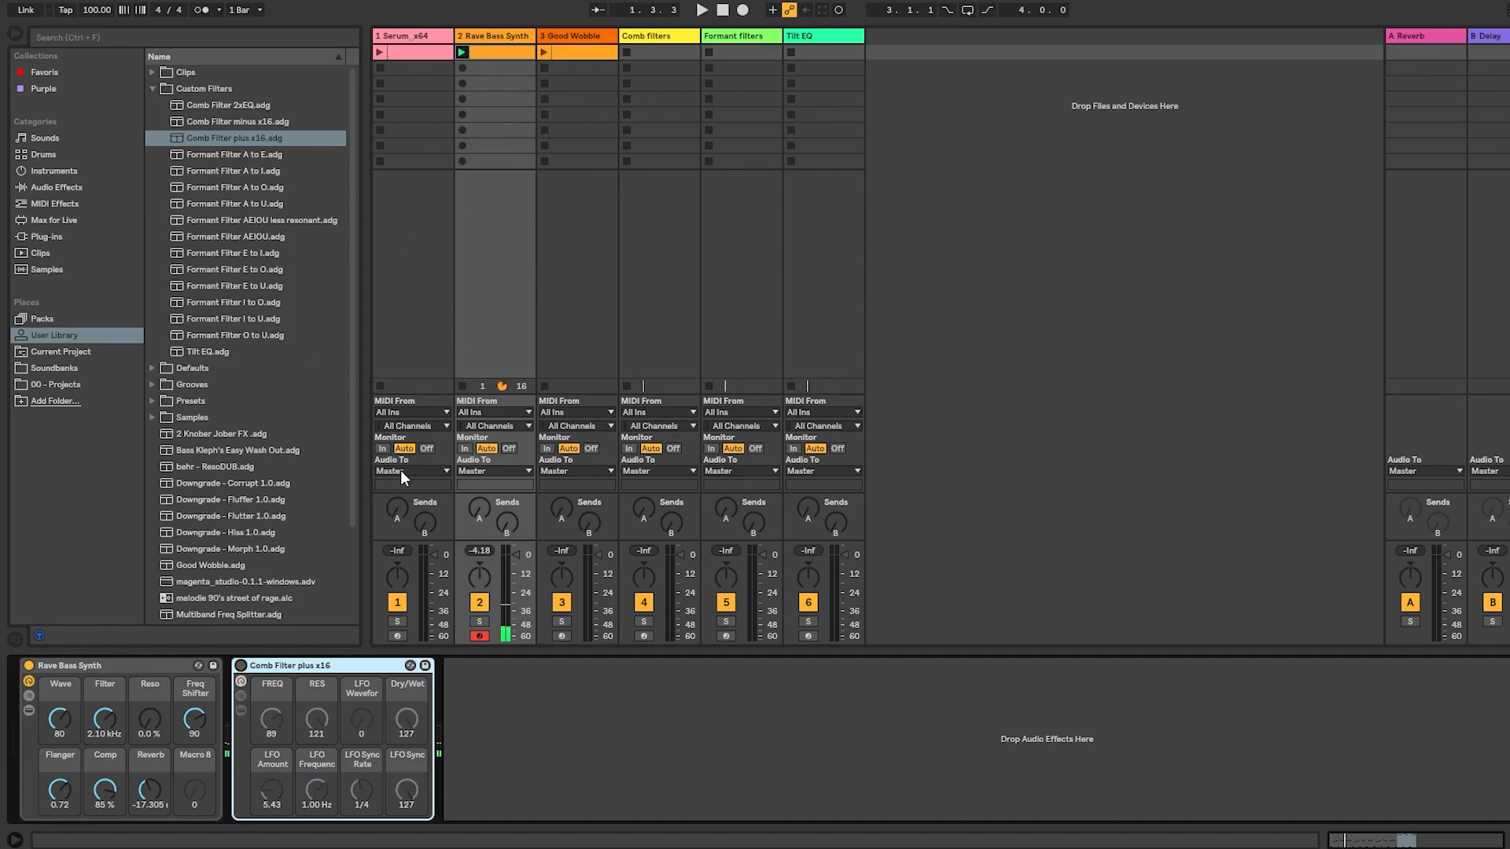
# Turn on the Comb Filter plus x16 rack during playback and set FREQ to 64, RES to 56 and Dry/Wet to 77.
pyautogui.press('space')
pyautogui.click(241, 665)
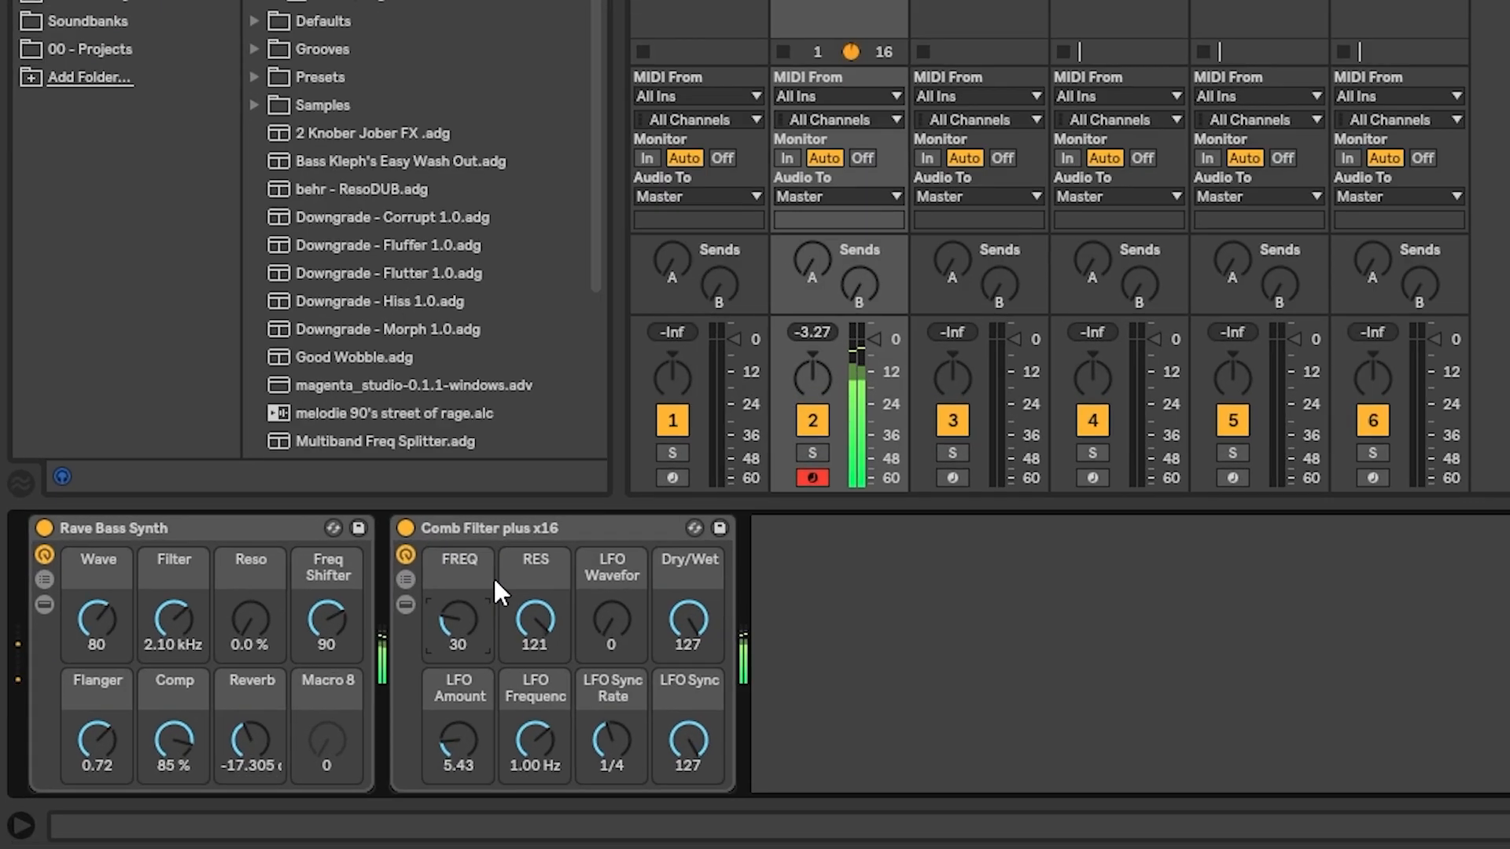
pyautogui.moveTo(277, 708); pyautogui.dragTo(276, 690)
pyautogui.moveTo(608, 539); pyautogui.dragTo(609, 578)
pyautogui.moveTo(711, 539); pyautogui.dragTo(711, 608)
pyautogui.moveTo(608, 539)
pyautogui.mouseDown()
pyautogui.moveTo(609, 435)
pyautogui.moveTo(605, 545)
pyautogui.mouseUp()
pyautogui.moveTo(916, 540); pyautogui.dragTo(915, 574)
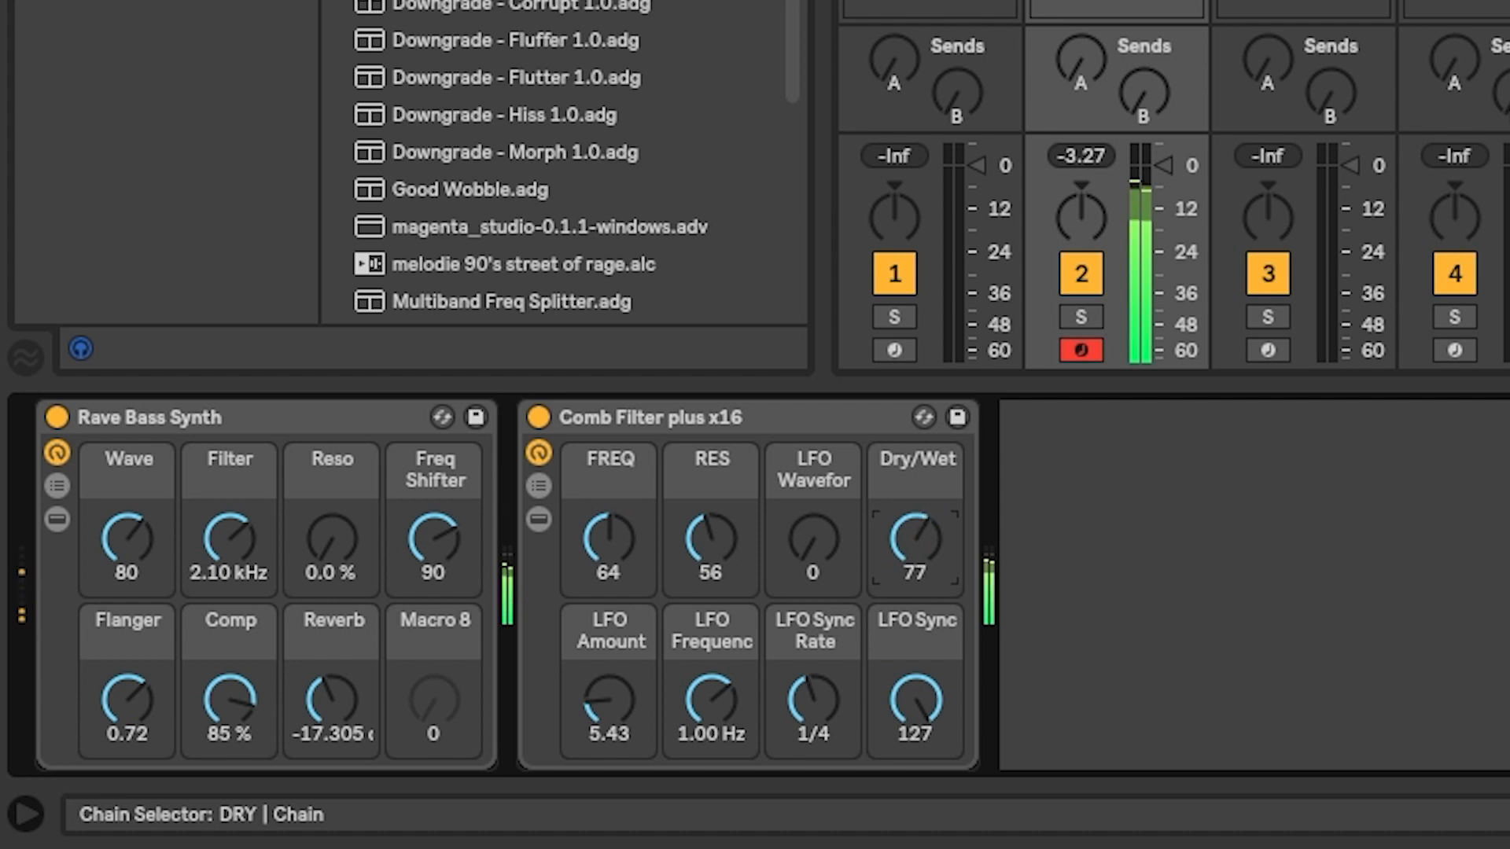
# Set the plus x16 rack's FREQ to 40, Dry/Wet to 88, LFO Waveform to 45 and LFO Sync Rate to 1/16, and raise LFO Amount.
pyautogui.moveTo(609, 541); pyautogui.dragTo(609, 587)
pyautogui.moveTo(609, 541); pyautogui.dragTo(609, 548)
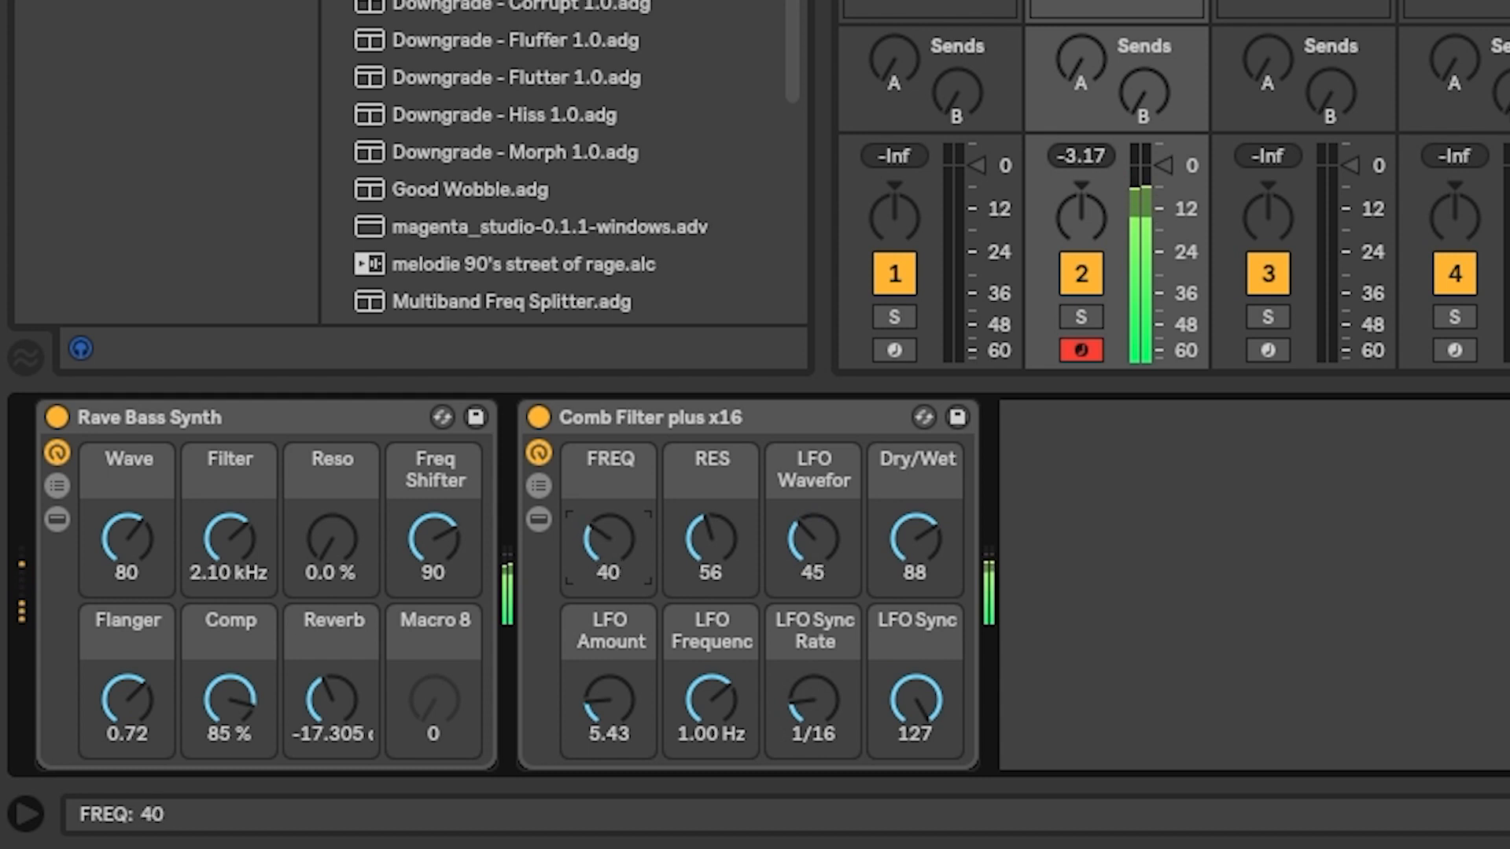
pyautogui.moveTo(609, 541); pyautogui.dragTo(612, 554)
pyautogui.moveTo(609, 700)
pyautogui.mouseDown()
pyautogui.moveTo(609, 676)
pyautogui.moveTo(608, 712)
pyautogui.moveTo(608, 671)
pyautogui.mouseUp()
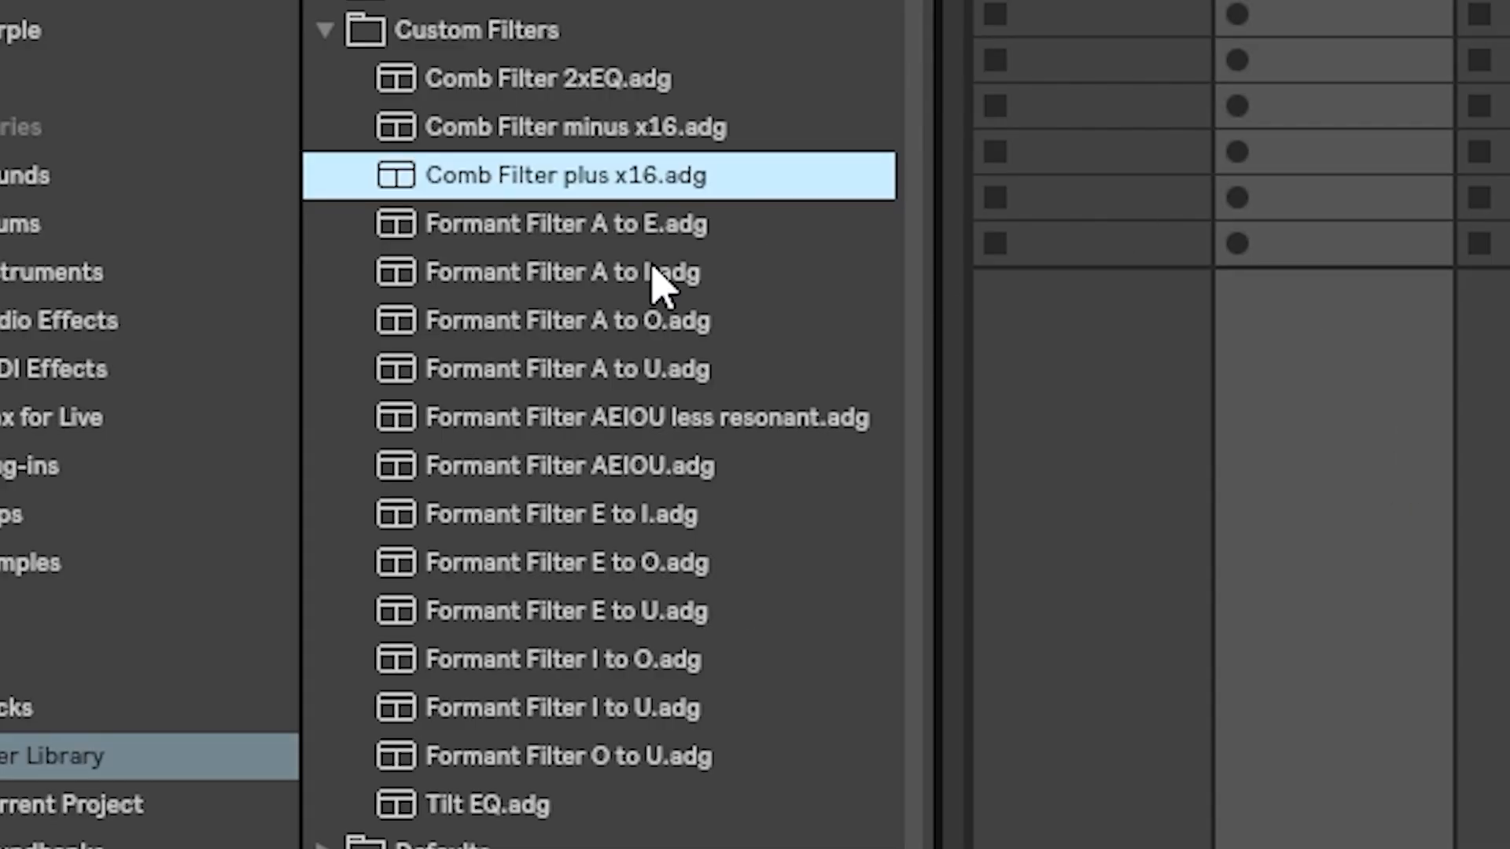
# Replace the comb filter with Formant Filter AEIOU, sweep its AEIOU macro up and back to 0, and set Dry/Wet to 59.
pyautogui.click(646, 469)
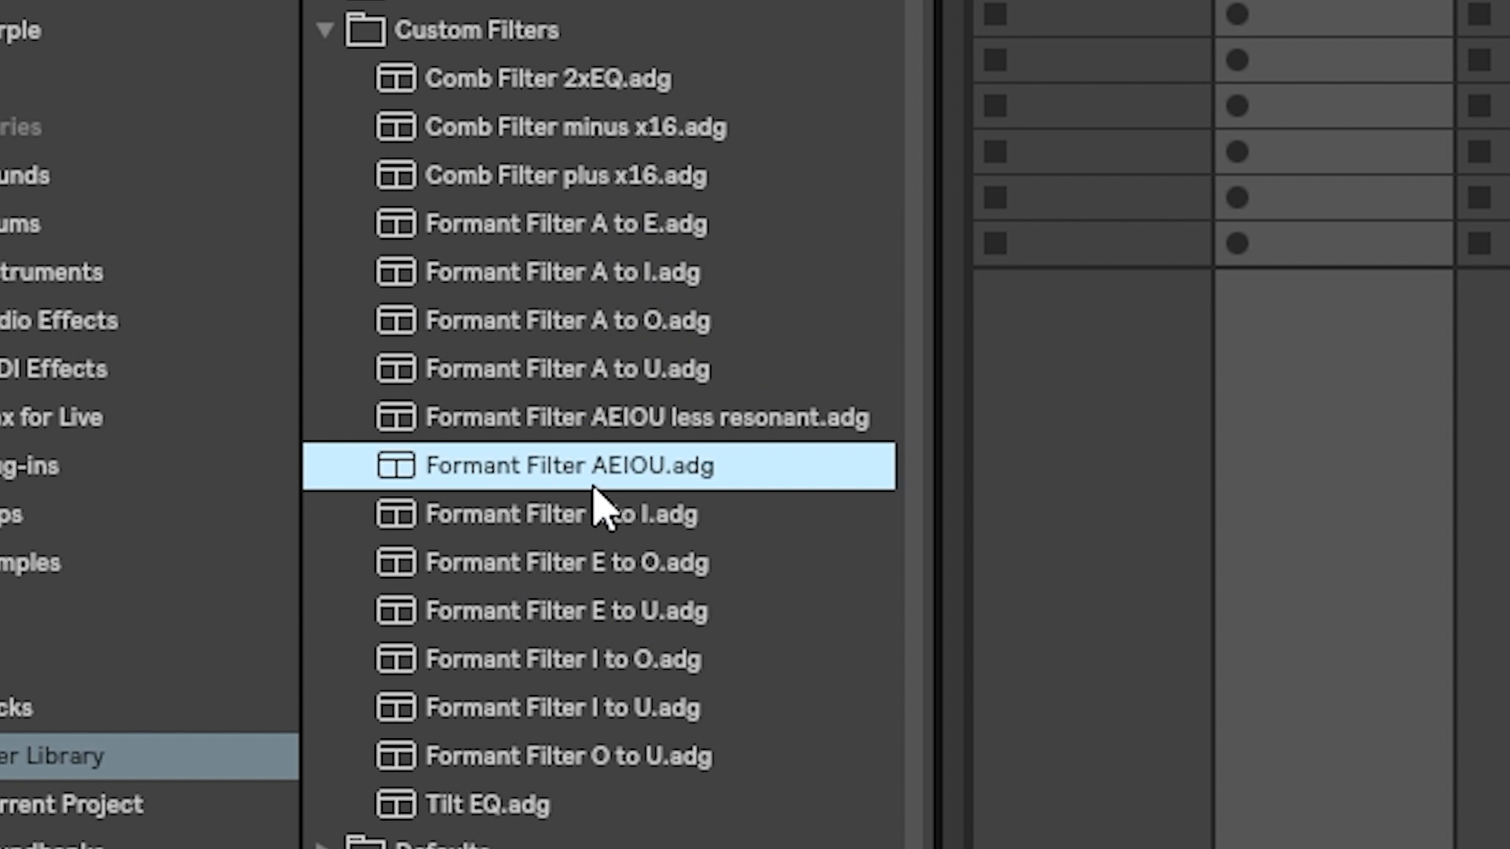
pyautogui.moveTo(615, 479); pyautogui.dragTo(1319, 392)
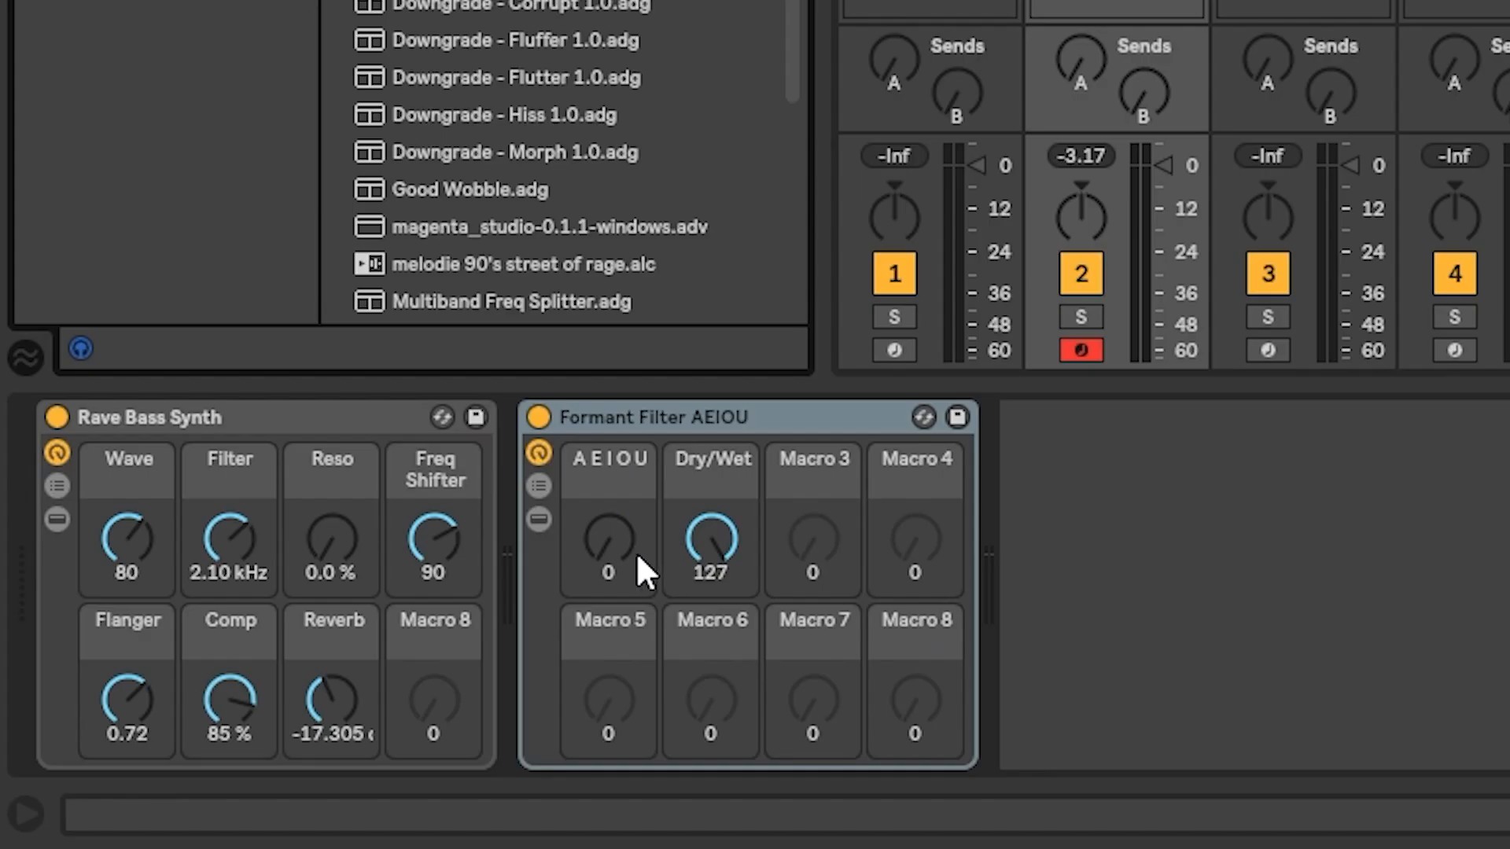
pyautogui.moveTo(711, 541)
pyautogui.mouseDown()
pyautogui.moveTo(712, 620)
pyautogui.moveTo(712, 534)
pyautogui.mouseUp()
pyautogui.moveTo(601, 546); pyautogui.dragTo(606, 451)
pyautogui.moveTo(712, 543); pyautogui.dragTo(712, 584)
pyautogui.moveTo(609, 539); pyautogui.dragTo(608, 575)
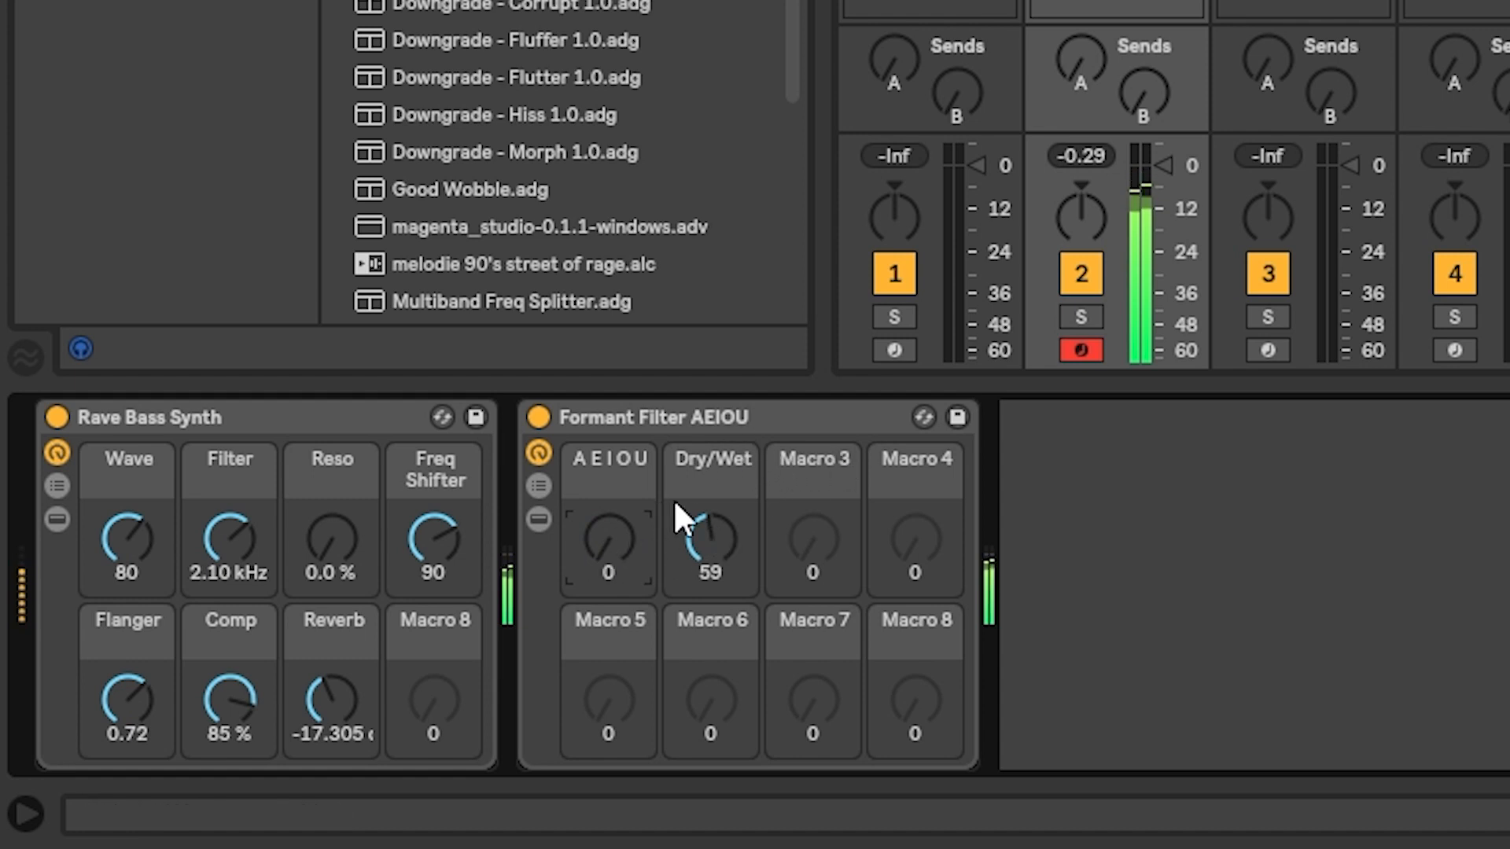
# Swap the rack for Formant Filter AEIOU less resonant and sweep its AEIOU macro upward.
pyautogui.click(709, 418)
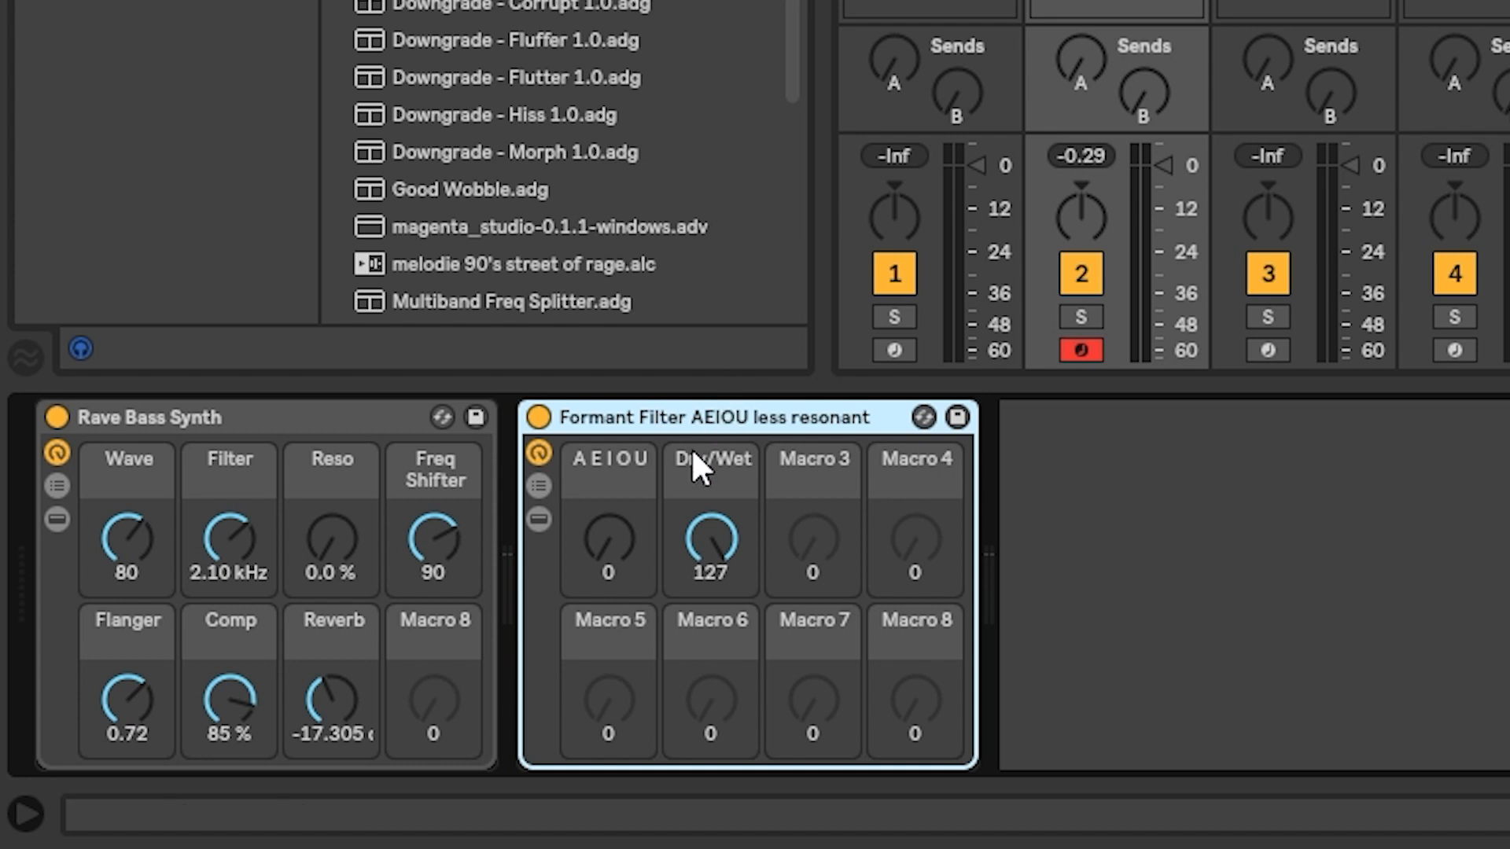
pyautogui.click(608, 538)
pyautogui.moveTo(608, 539); pyautogui.dragTo(608, 357)
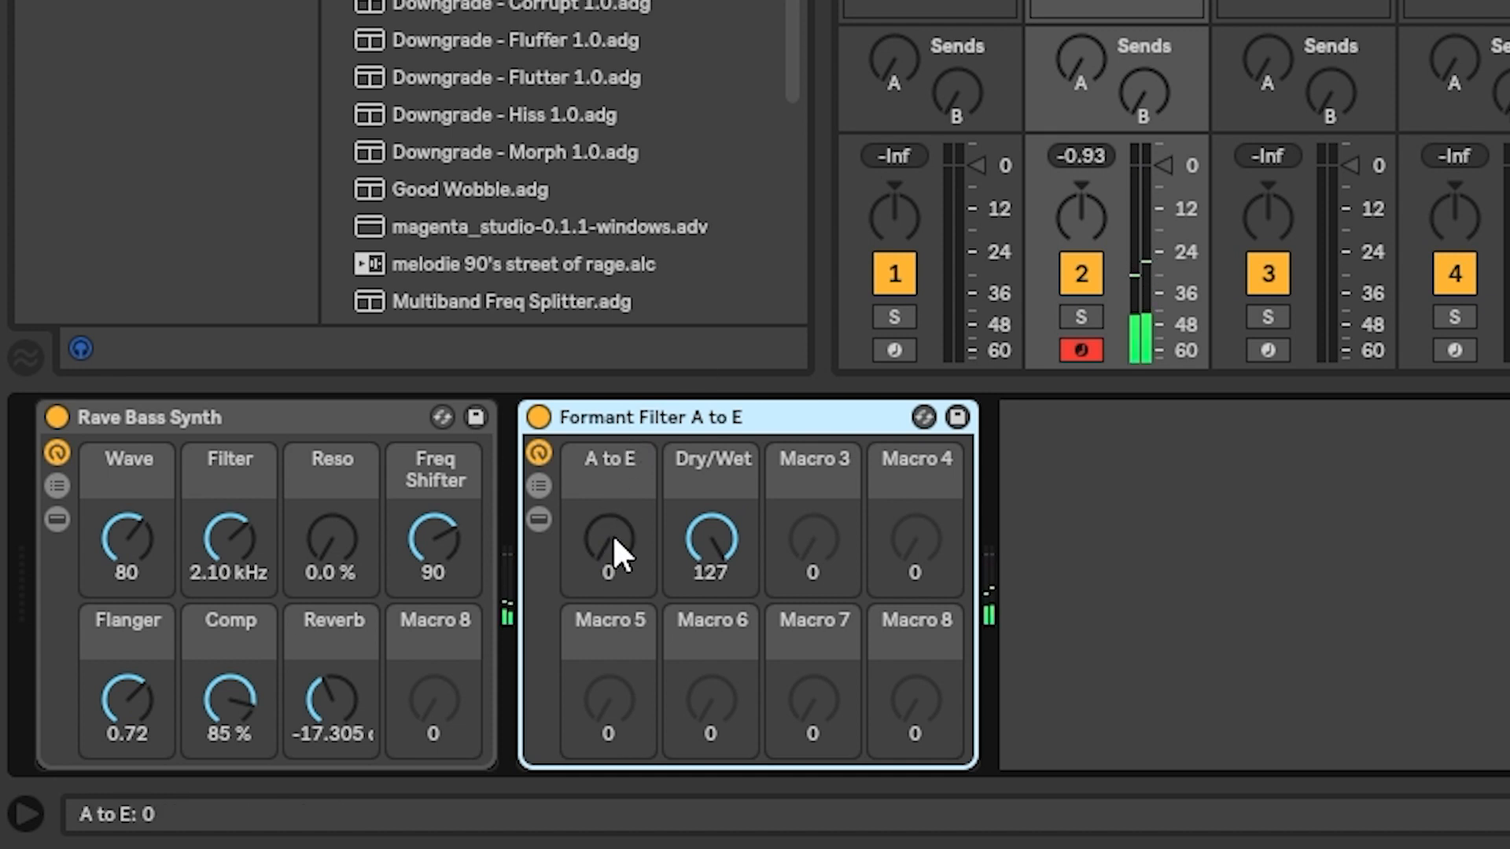
# Sweep the Formant Filter A to E rack's vowel macro up to 127, and delete the rack.
pyautogui.moveTo(609, 558); pyautogui.dragTo(609, 472)
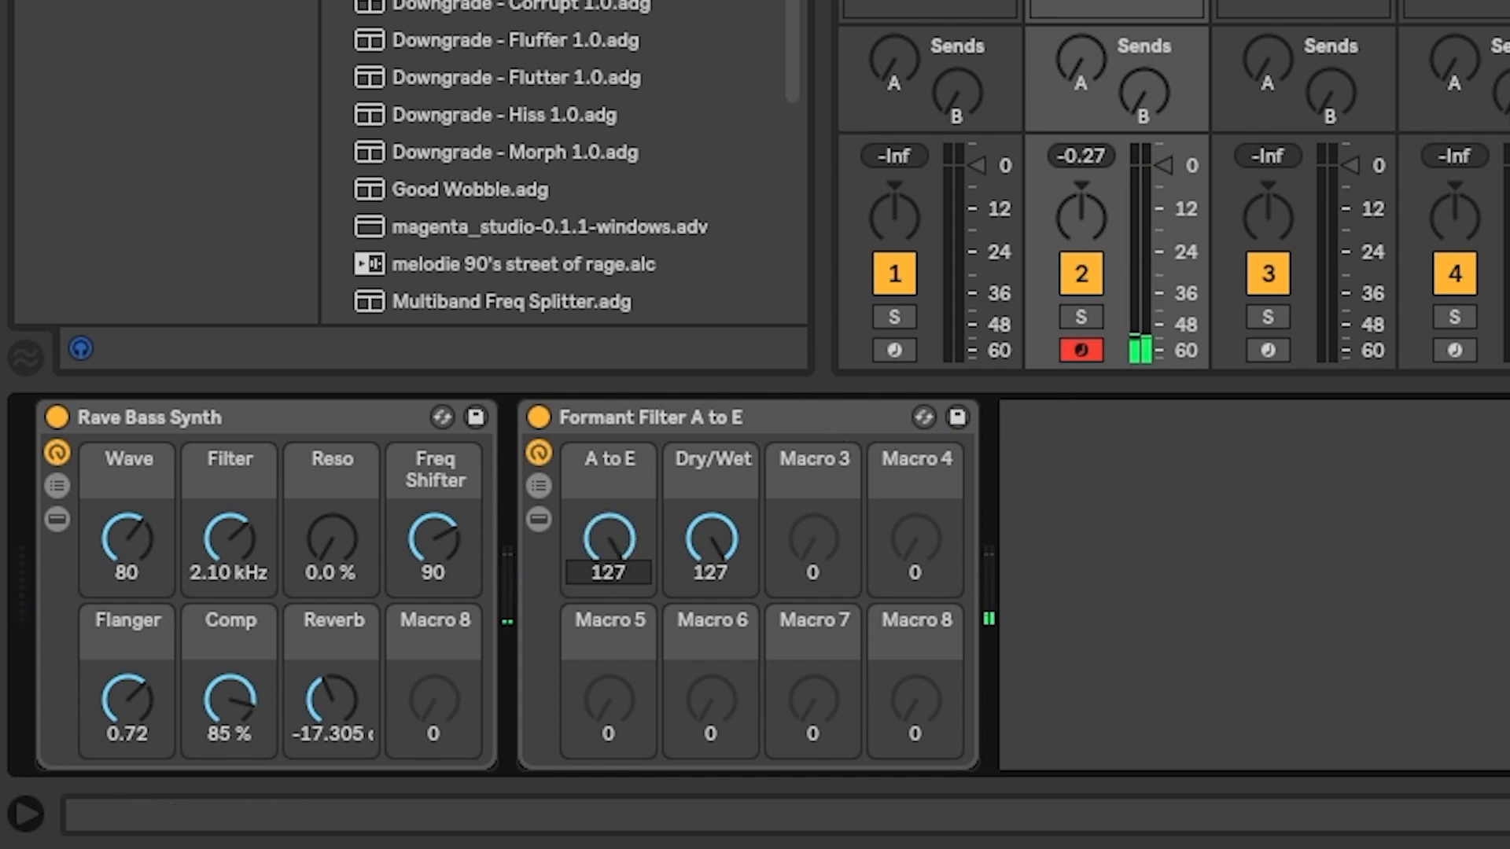
pyautogui.click(748, 430)
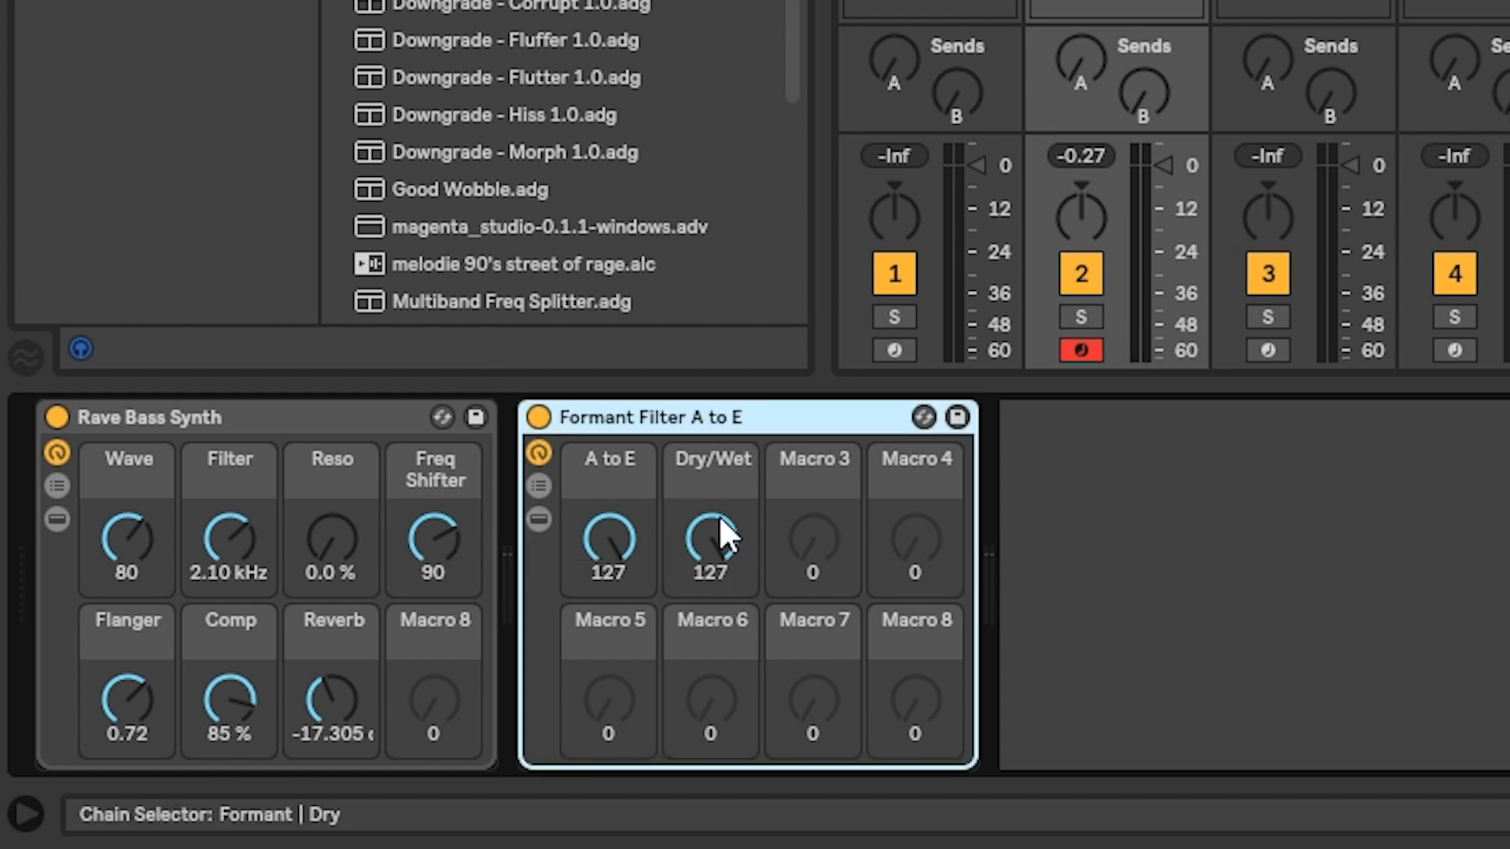
pyautogui.press('Delete')
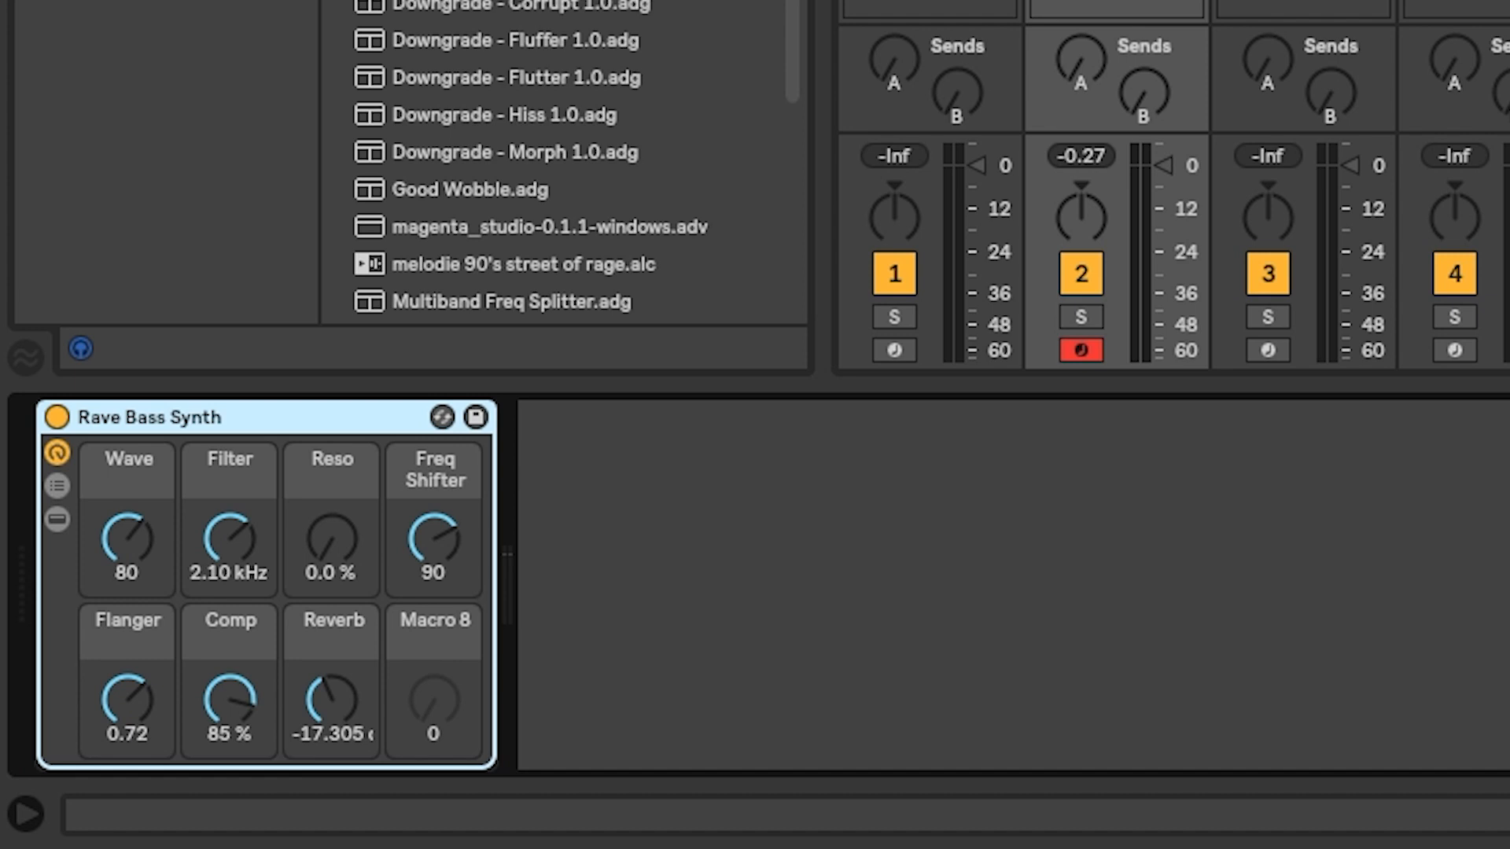
# Load Formant Filter I to O after Rave Bass Synth, try its vowel macro, and delete the rack.
pyautogui.hotkey('ctrl', 'f')
pyautogui.moveTo(511, 1); pyautogui.dragTo(928, 555)
pyautogui.moveTo(611, 544)
pyautogui.mouseDown()
pyautogui.moveTo(611, 348)
pyautogui.moveTo(611, 544)
pyautogui.mouseUp()
pyautogui.click(735, 420)
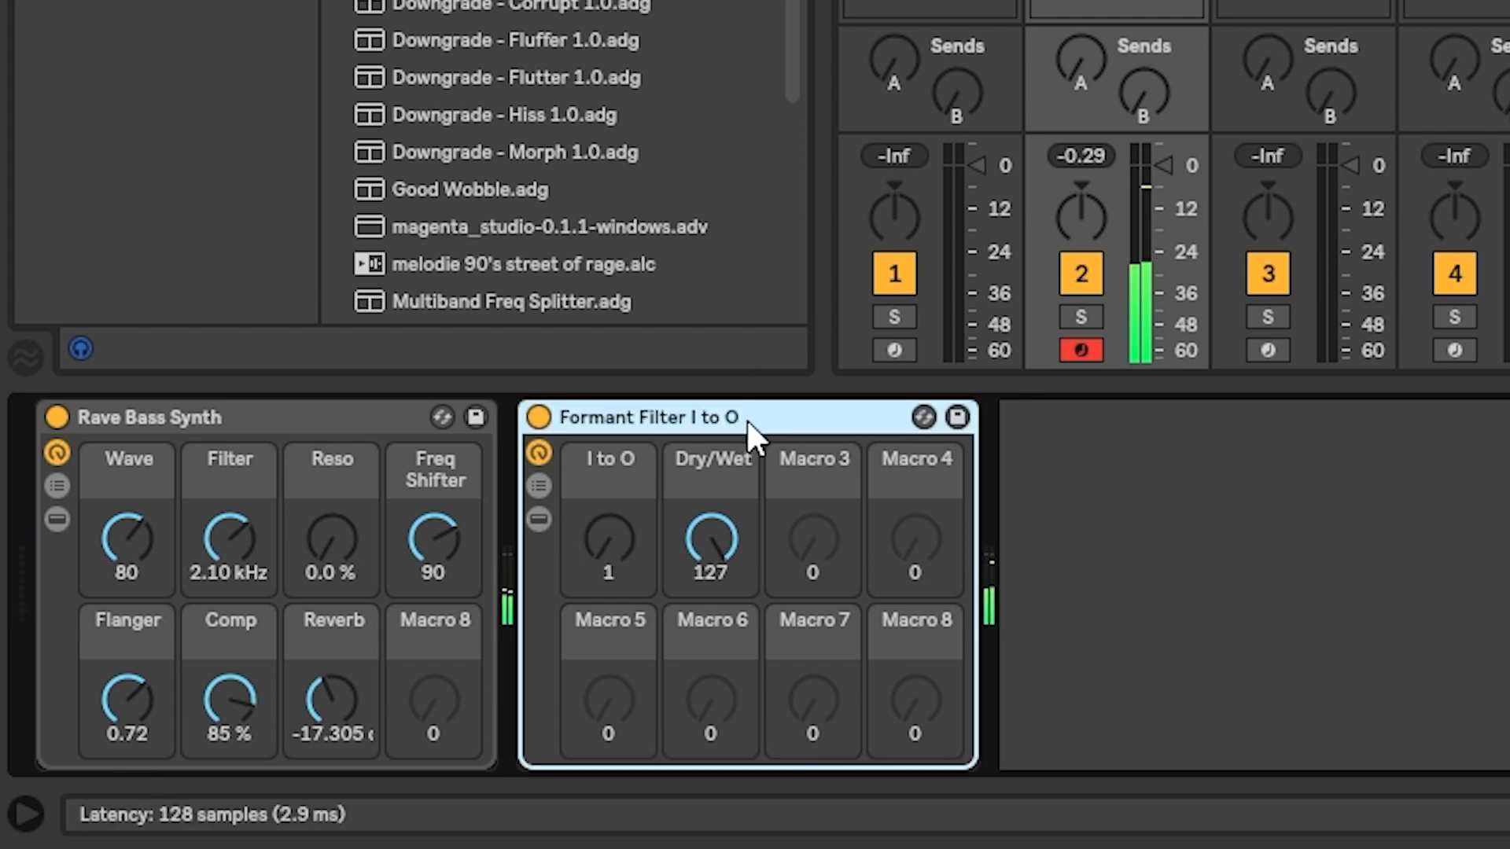
pyautogui.press('Delete')
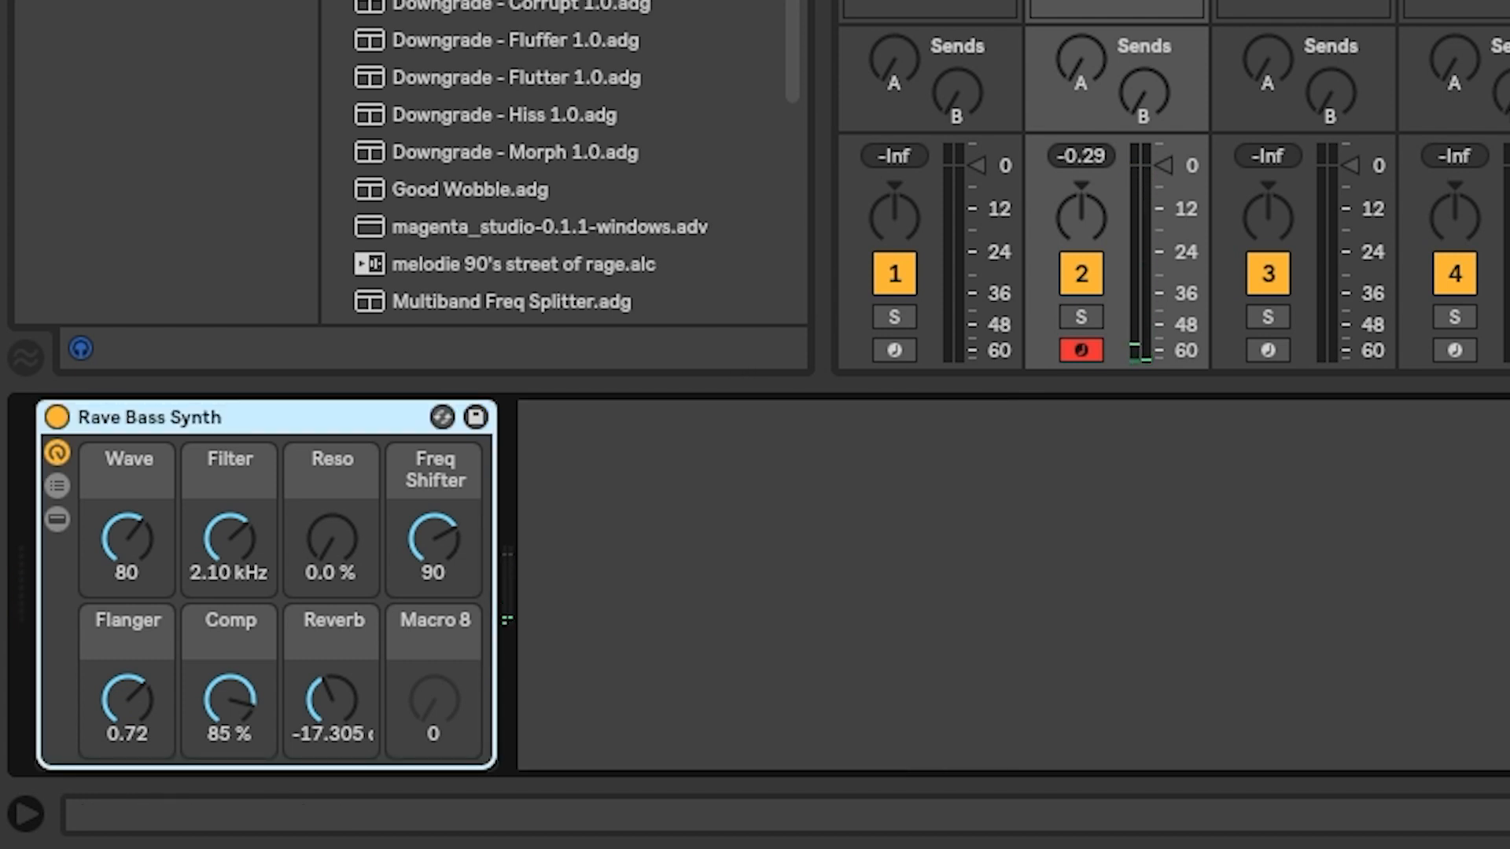
# Load another formant filter rack after Rave Bass Synth and sweep its vowel macro upward.
pyautogui.moveTo(512, 4); pyautogui.dragTo(884, 633)
pyautogui.moveTo(609, 542); pyautogui.dragTo(609, 420)
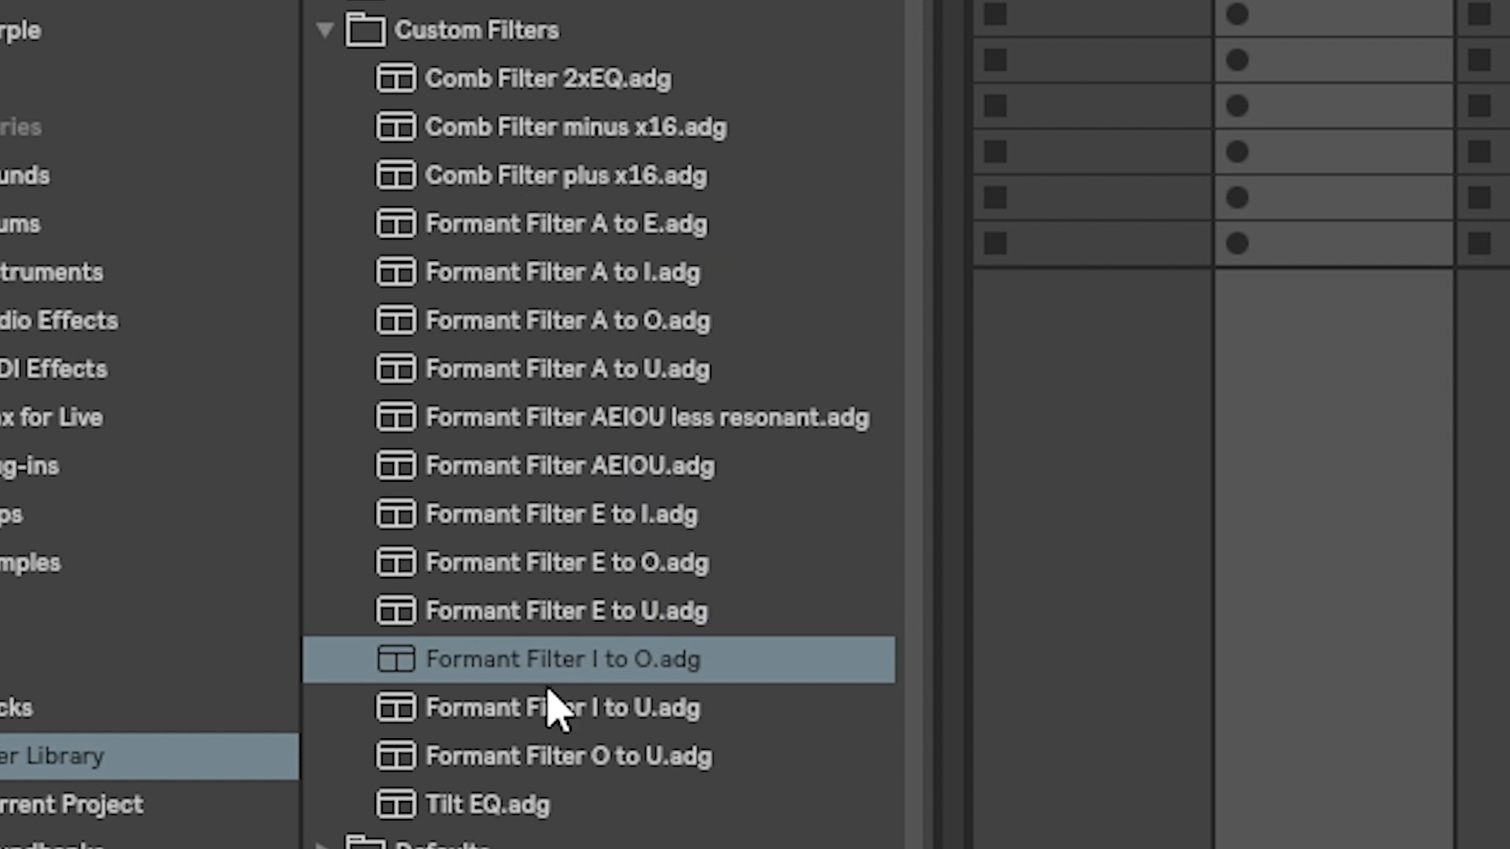
# Load Tilt EQ after Rave Bass Synth, vary its Freq, Gain and Q, and delete the rack.
pyautogui.click(409, 807)
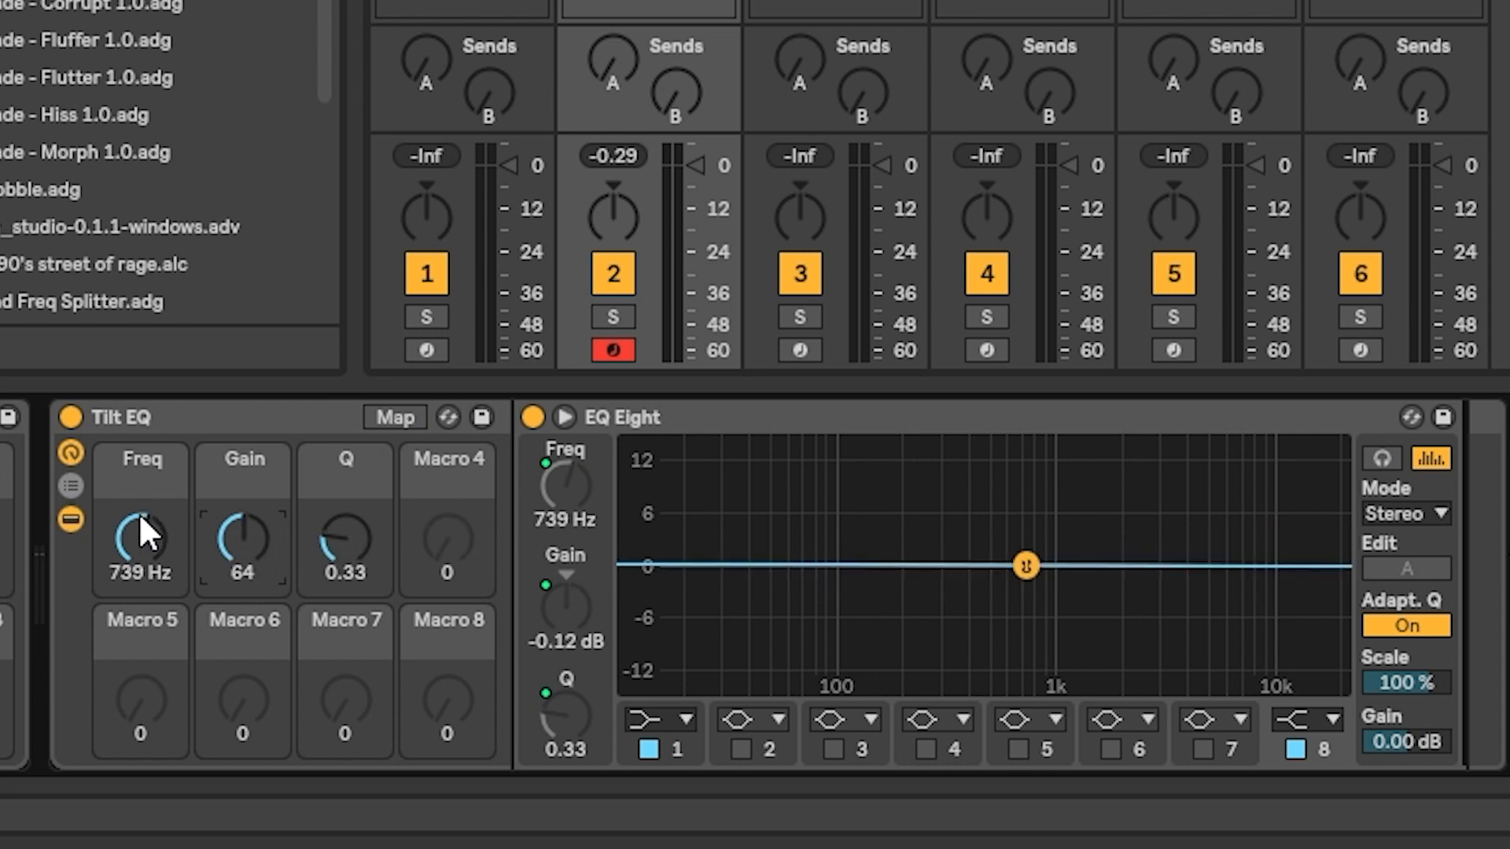
pyautogui.moveTo(141, 543); pyautogui.dragTo(142, 576)
pyautogui.moveTo(229, 541); pyautogui.dragTo(229, 595)
pyautogui.moveTo(346, 542); pyautogui.dragTo(494, 503)
pyautogui.press('Delete')
# Load Comb Filter 2xEQ after Serum_x64 and unfold its two nested Comb Filter 1x racks and their EQ Eight devices.
pyautogui.hotkey('ctrl', 'f')
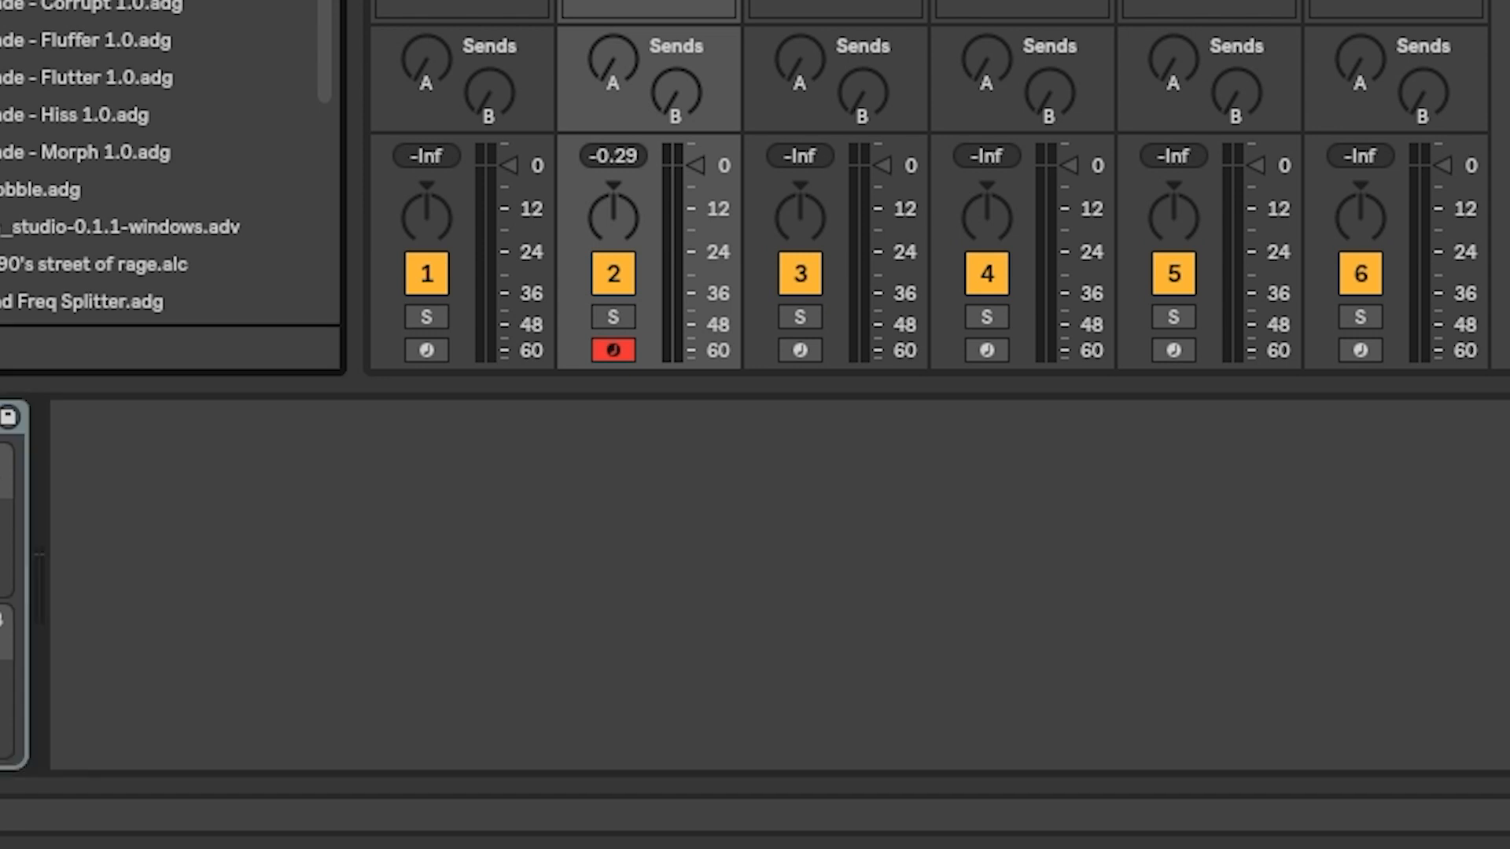
pyautogui.moveTo(79, 0); pyautogui.dragTo(925, 580)
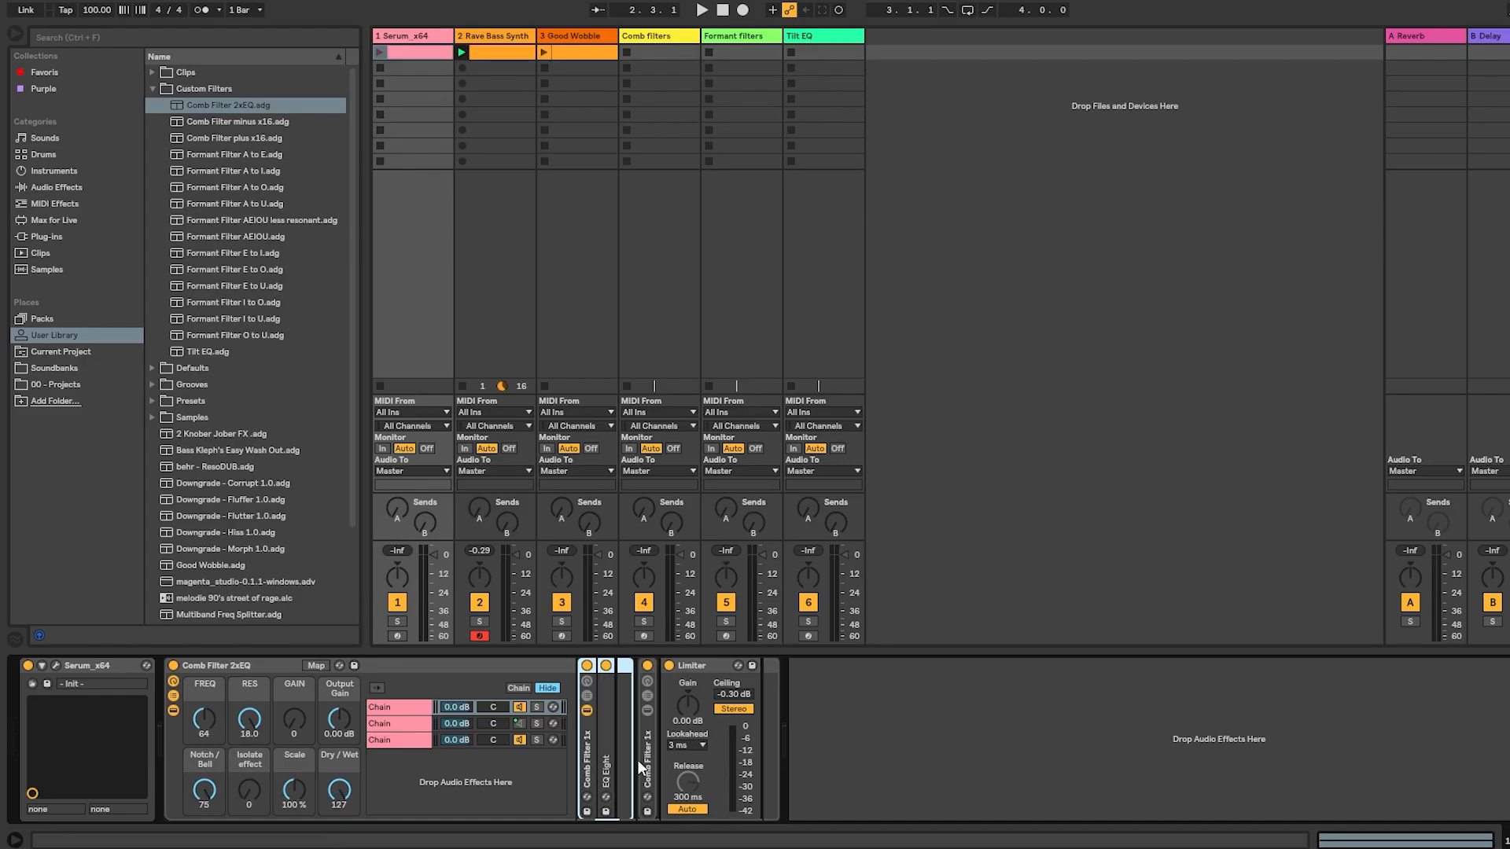
pyautogui.doubleClick(643, 758)
pyautogui.doubleClick(608, 763)
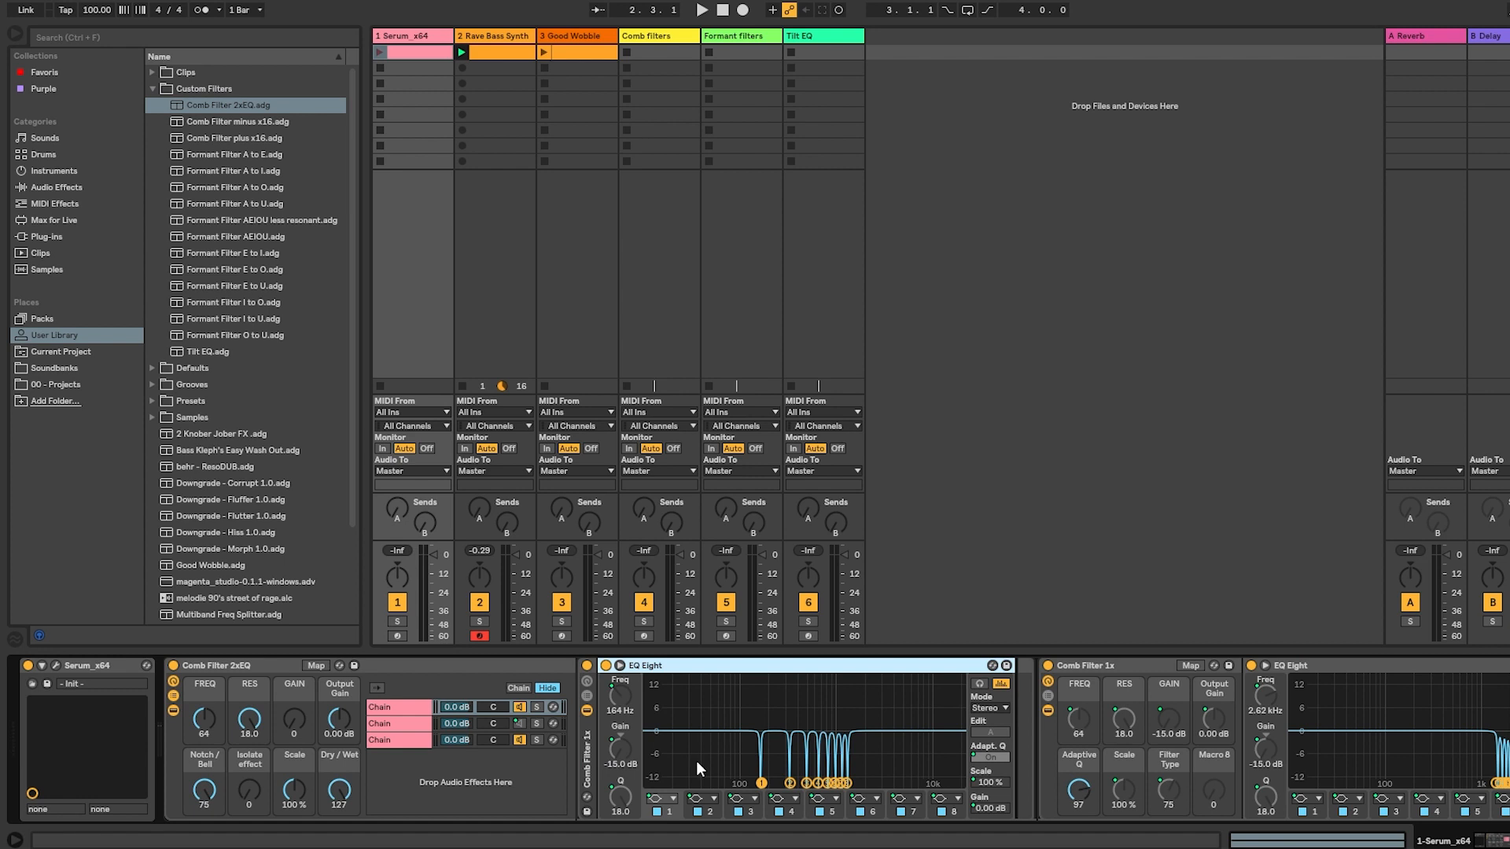
pyautogui.hscroll(4, 755, 739)
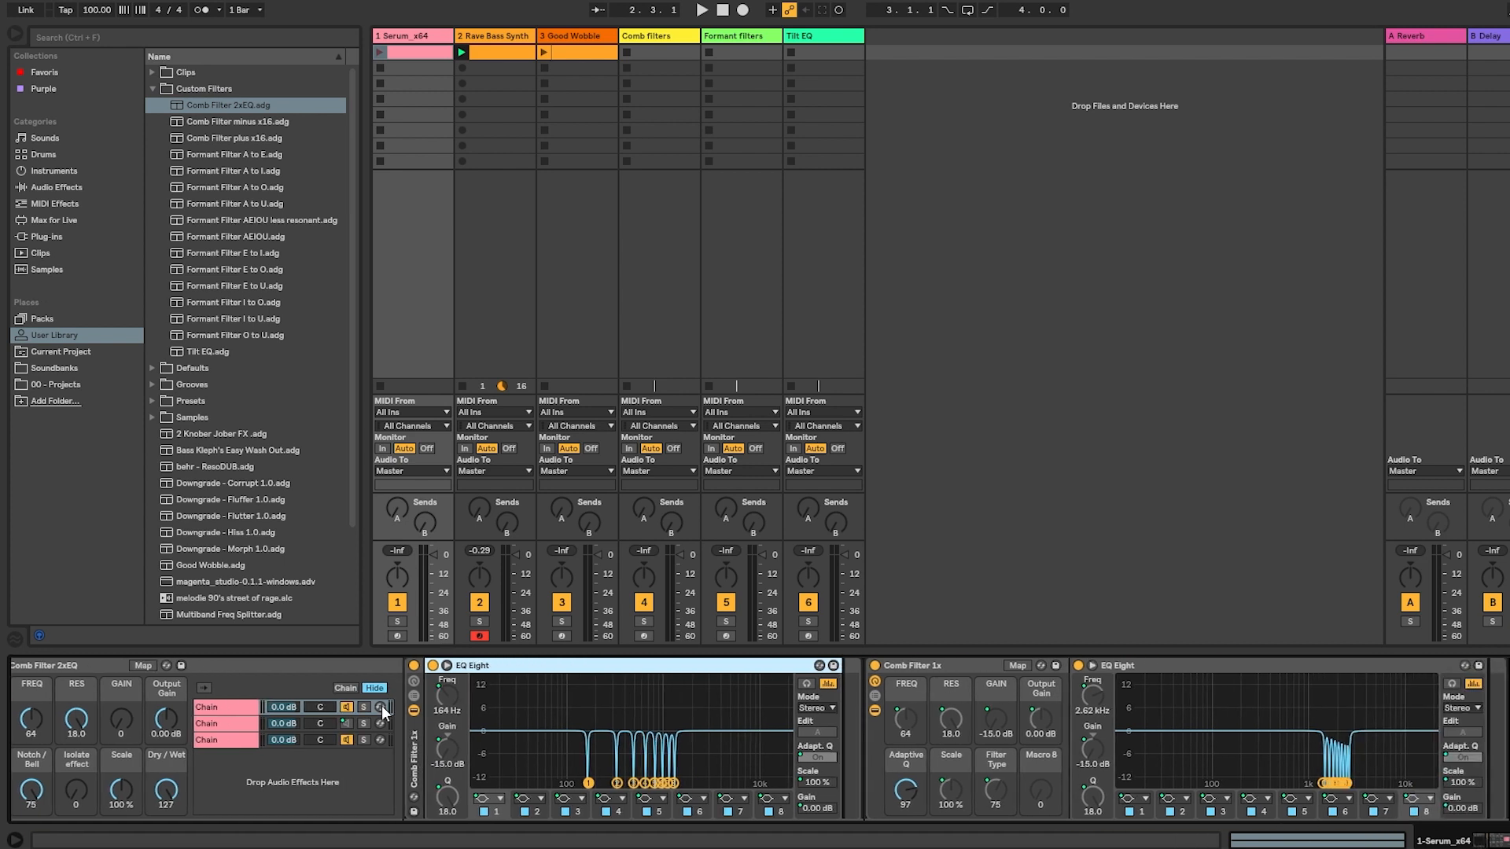
pyautogui.doubleClick(409, 750)
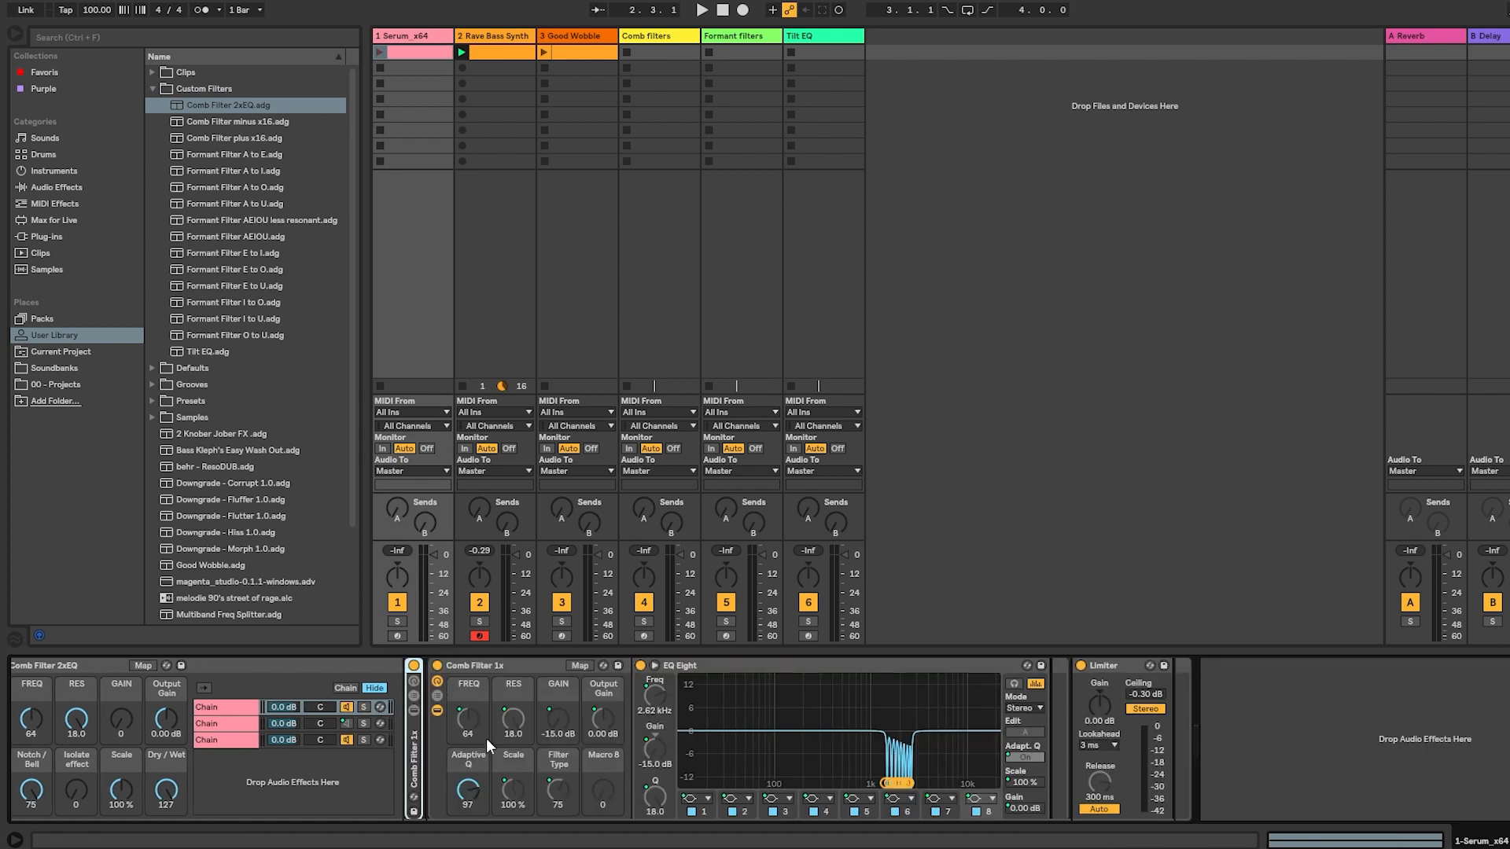
pyautogui.doubleClick(415, 757)
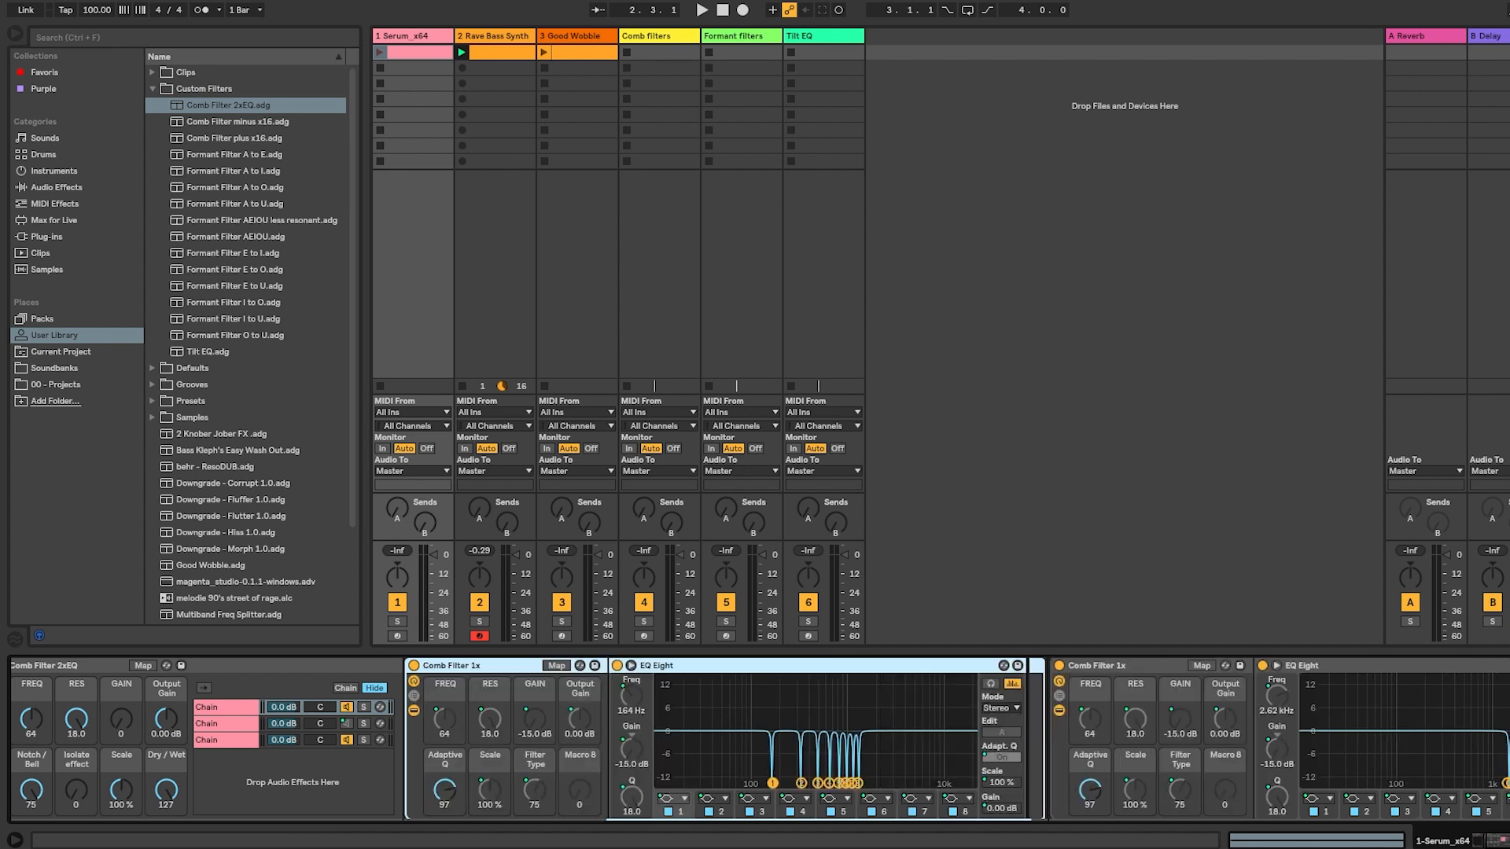
pyautogui.hscroll(5, 1176, 787)
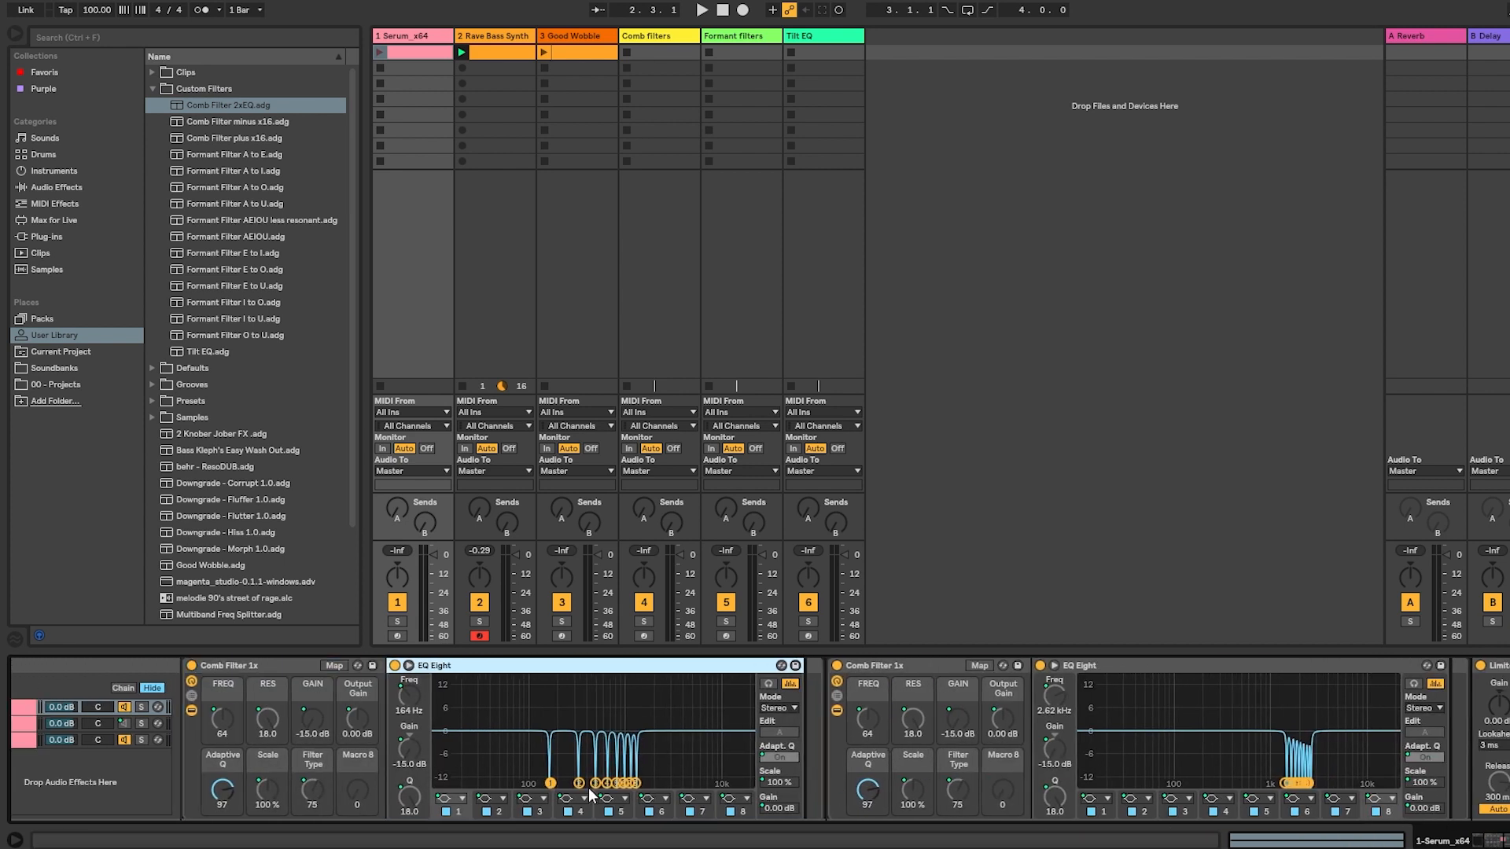
# Enter macro mapping mode on the first nested Comb Filter 1x rack and show its mapping list together with the devices.
pyautogui.click(405, 699)
pyautogui.click(334, 666)
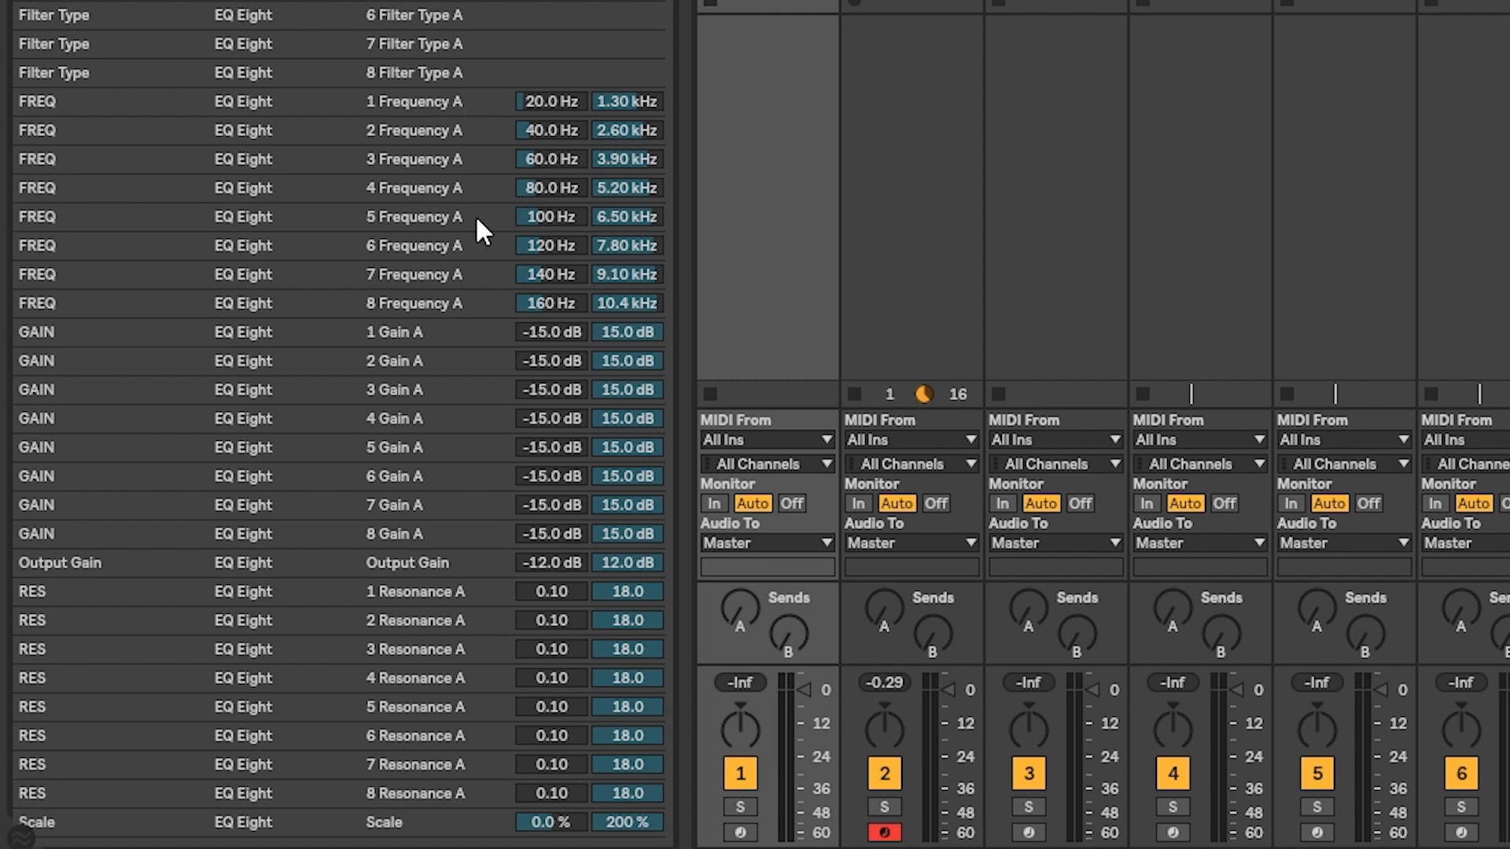
pyautogui.hotkey('ctrl', 'alt', 'l')
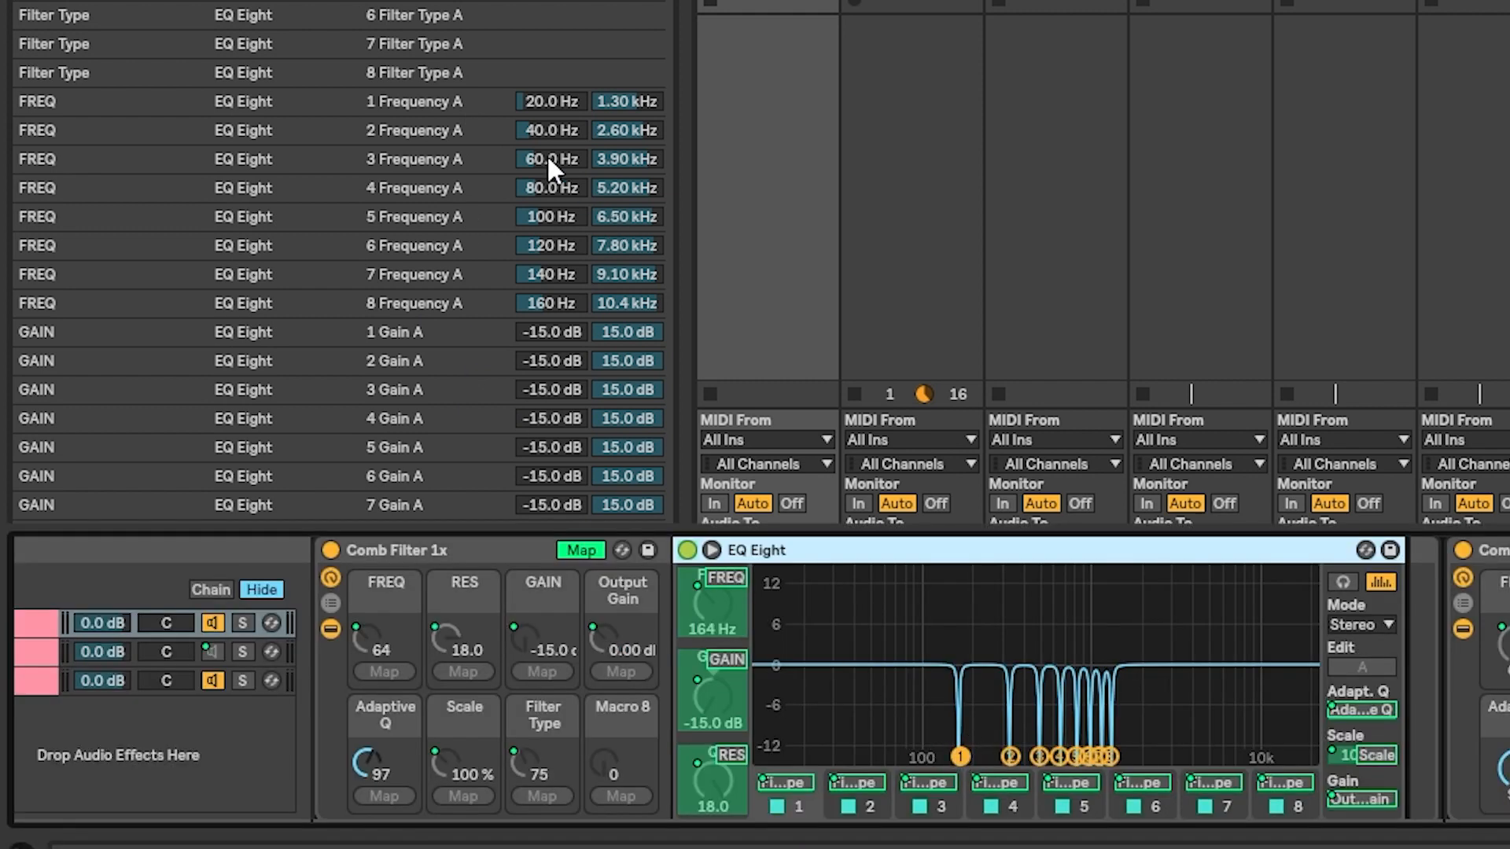
# Examine the minimum and maximum FREQ mapping ranges of EQ Eight bands 1 to 4 in the first nested rack.
pyautogui.click(534, 99)
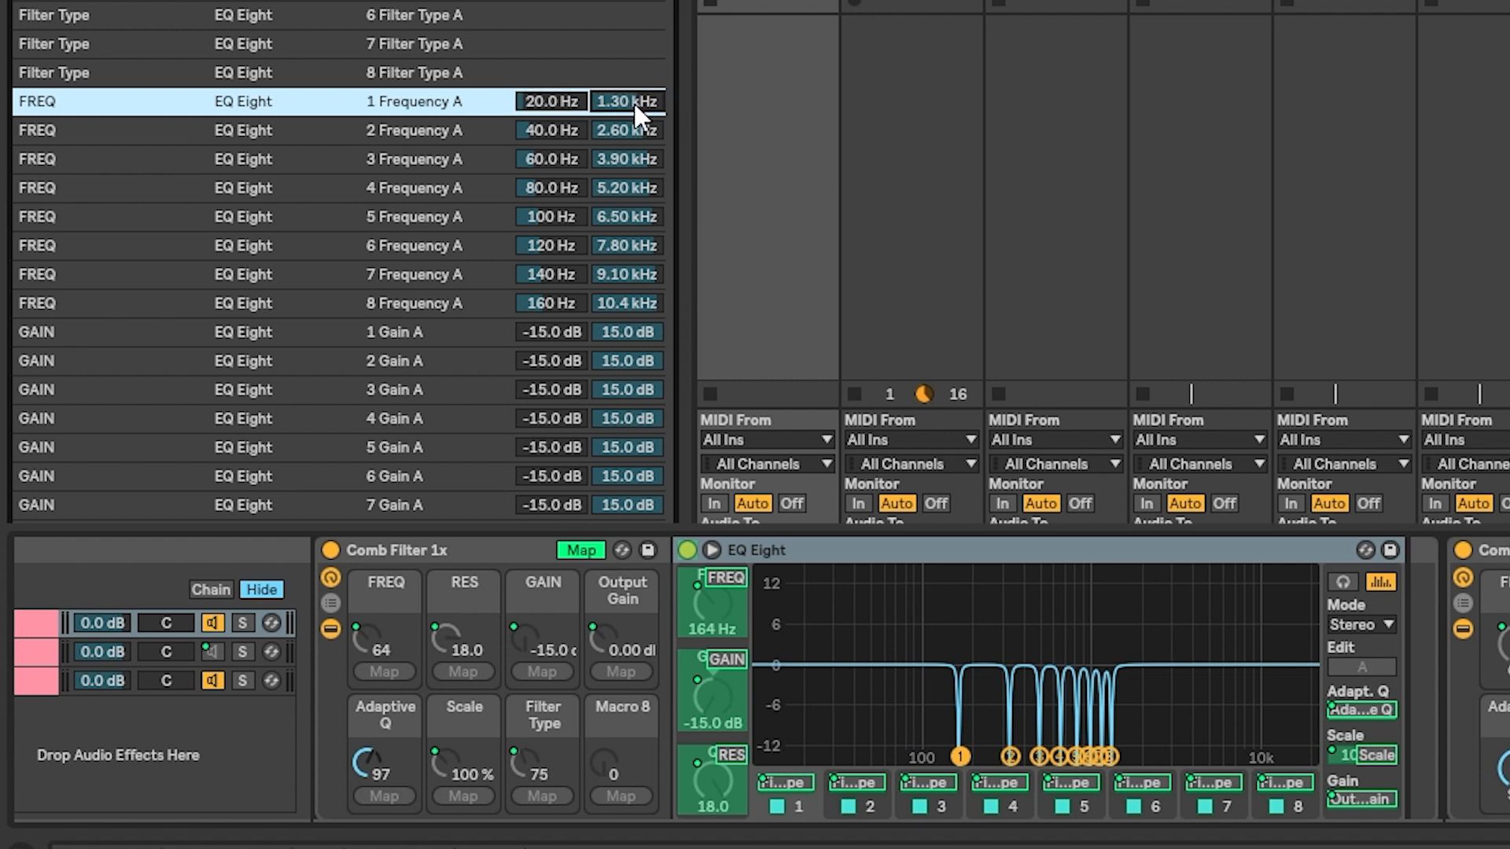
pyautogui.click(541, 121)
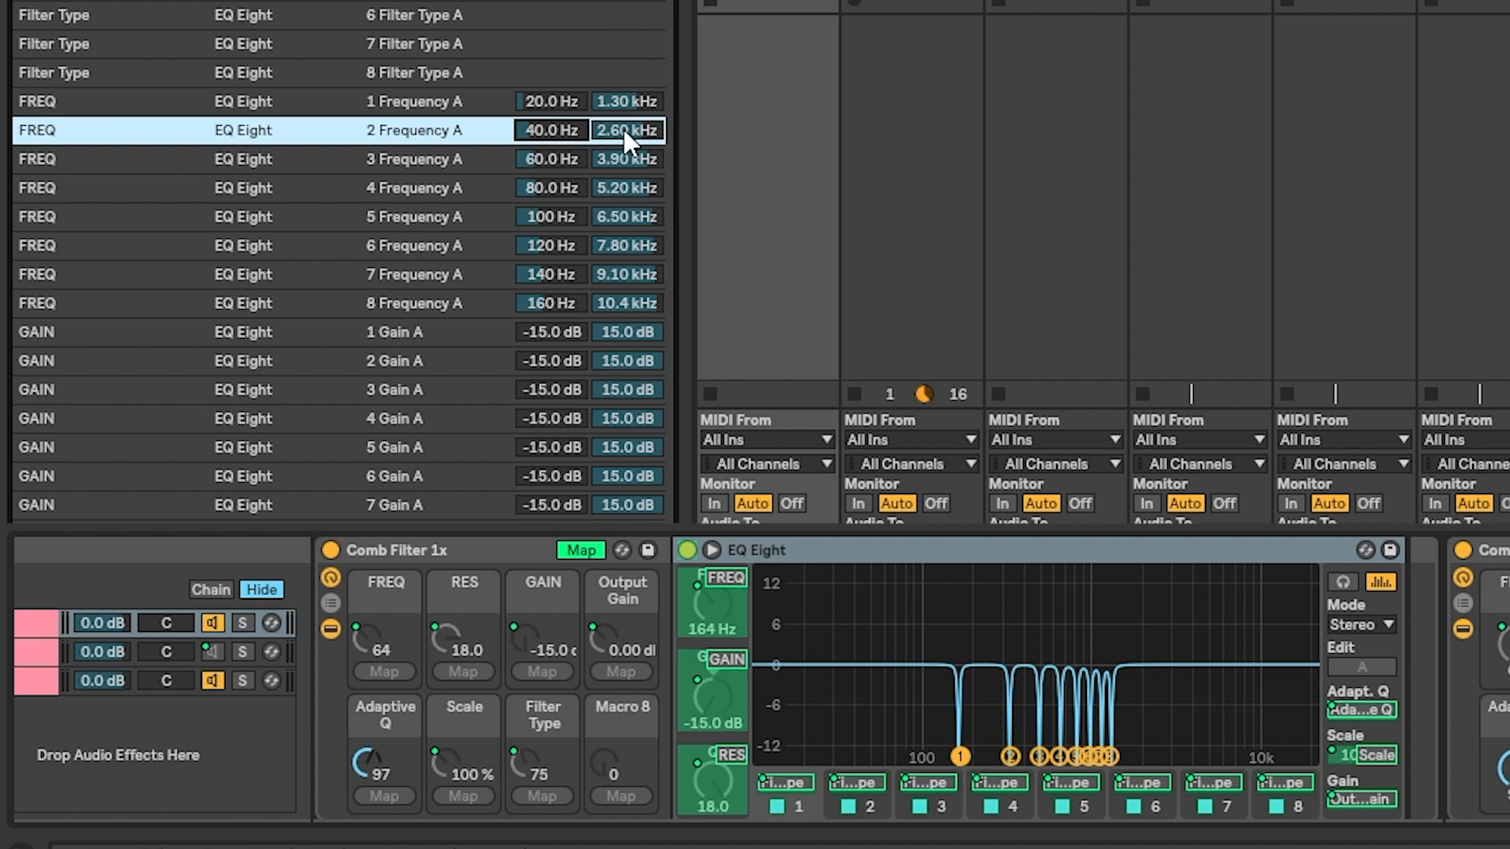
pyautogui.click(549, 156)
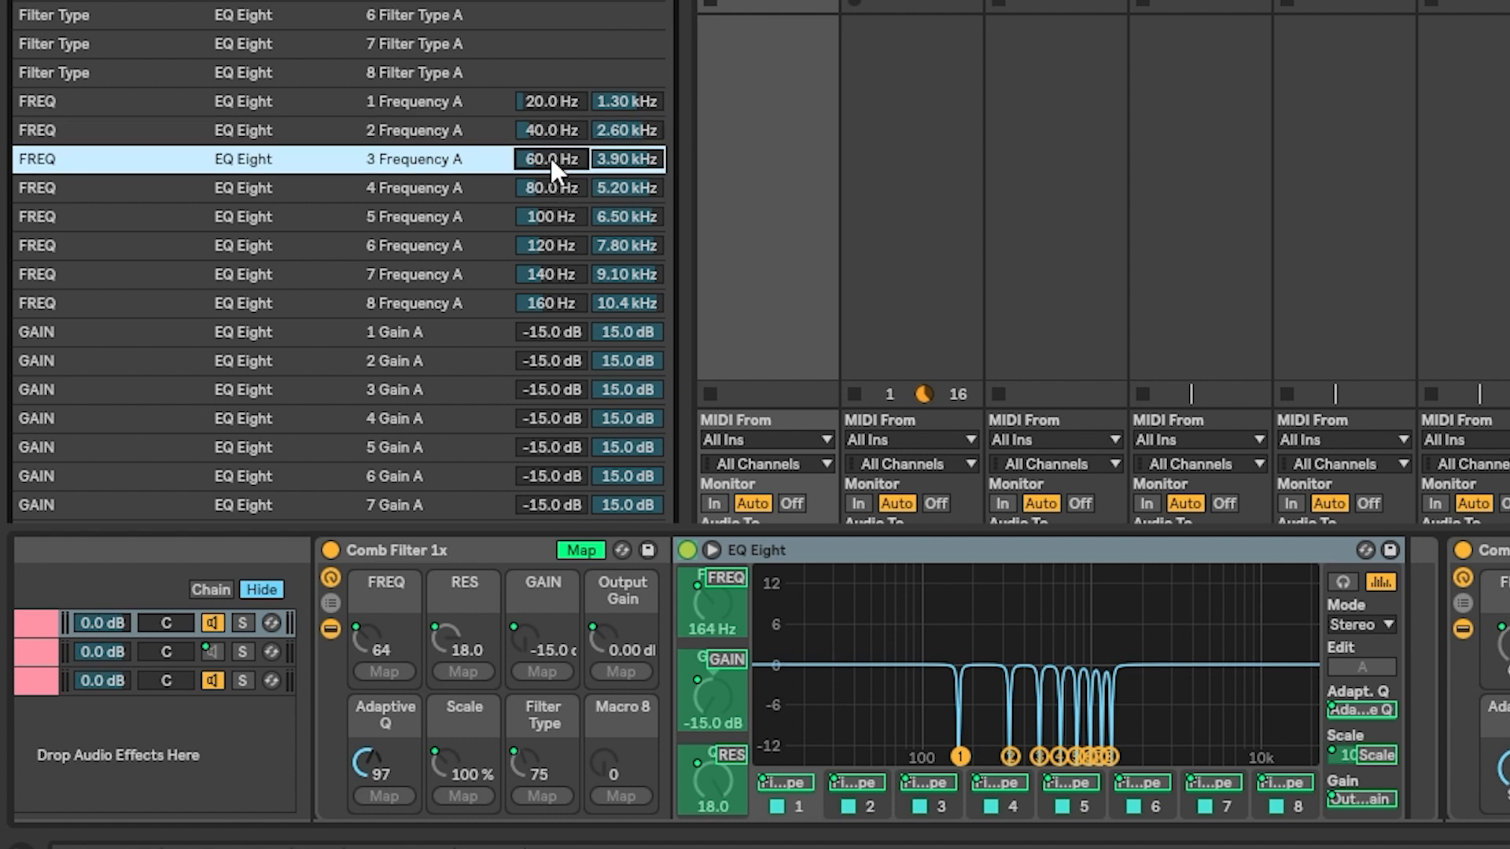
pyautogui.click(612, 159)
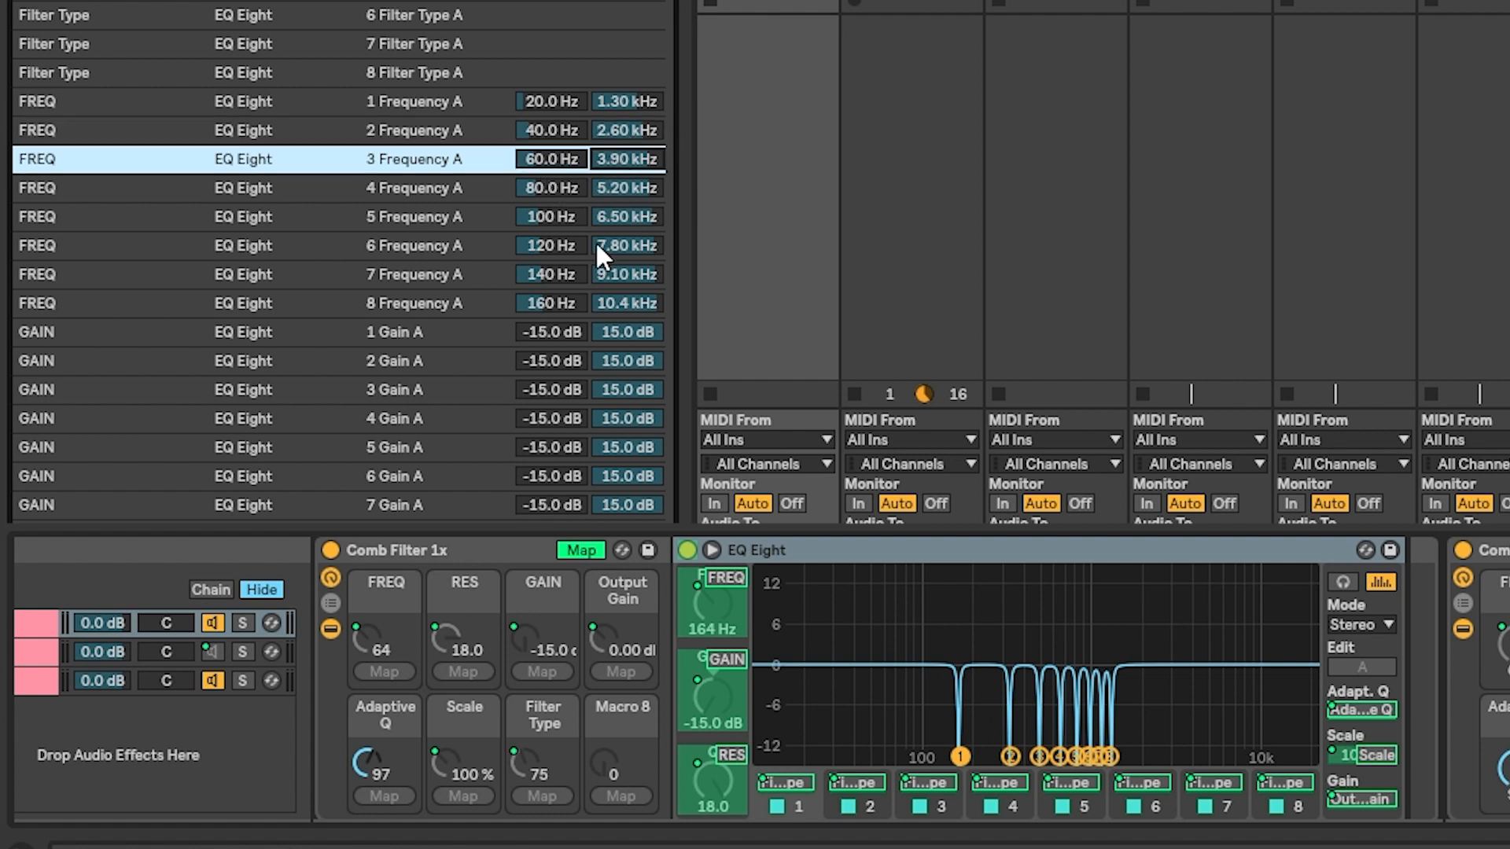
pyautogui.click(539, 188)
pyautogui.click(550, 192)
# Display the second nested Comb Filter 1x rack's macro mappings and compare its FREQ ranges with the first rack's.
pyautogui.click(1002, 709)
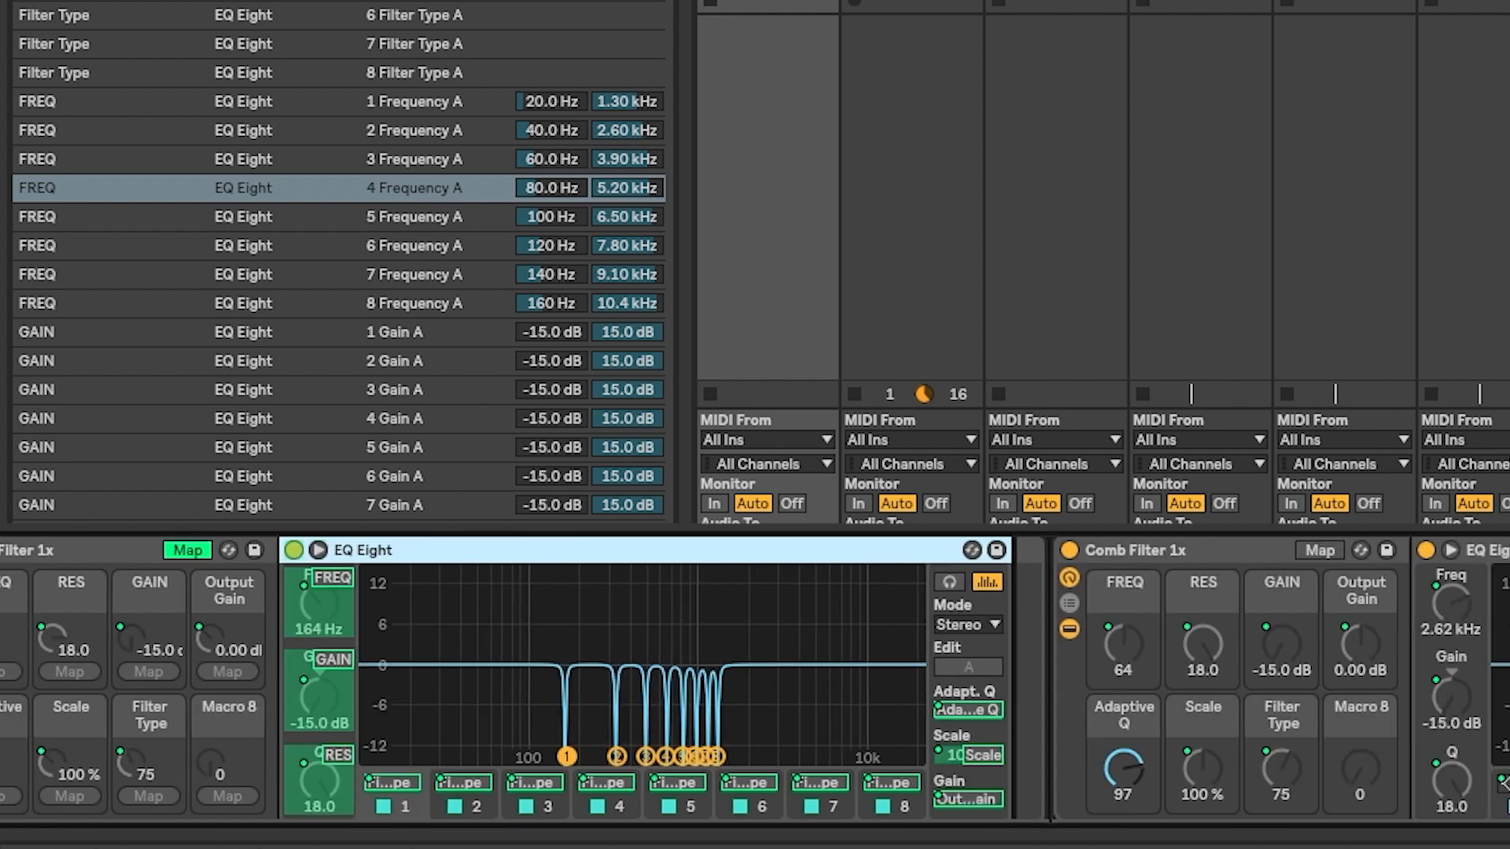
pyautogui.click(805, 551)
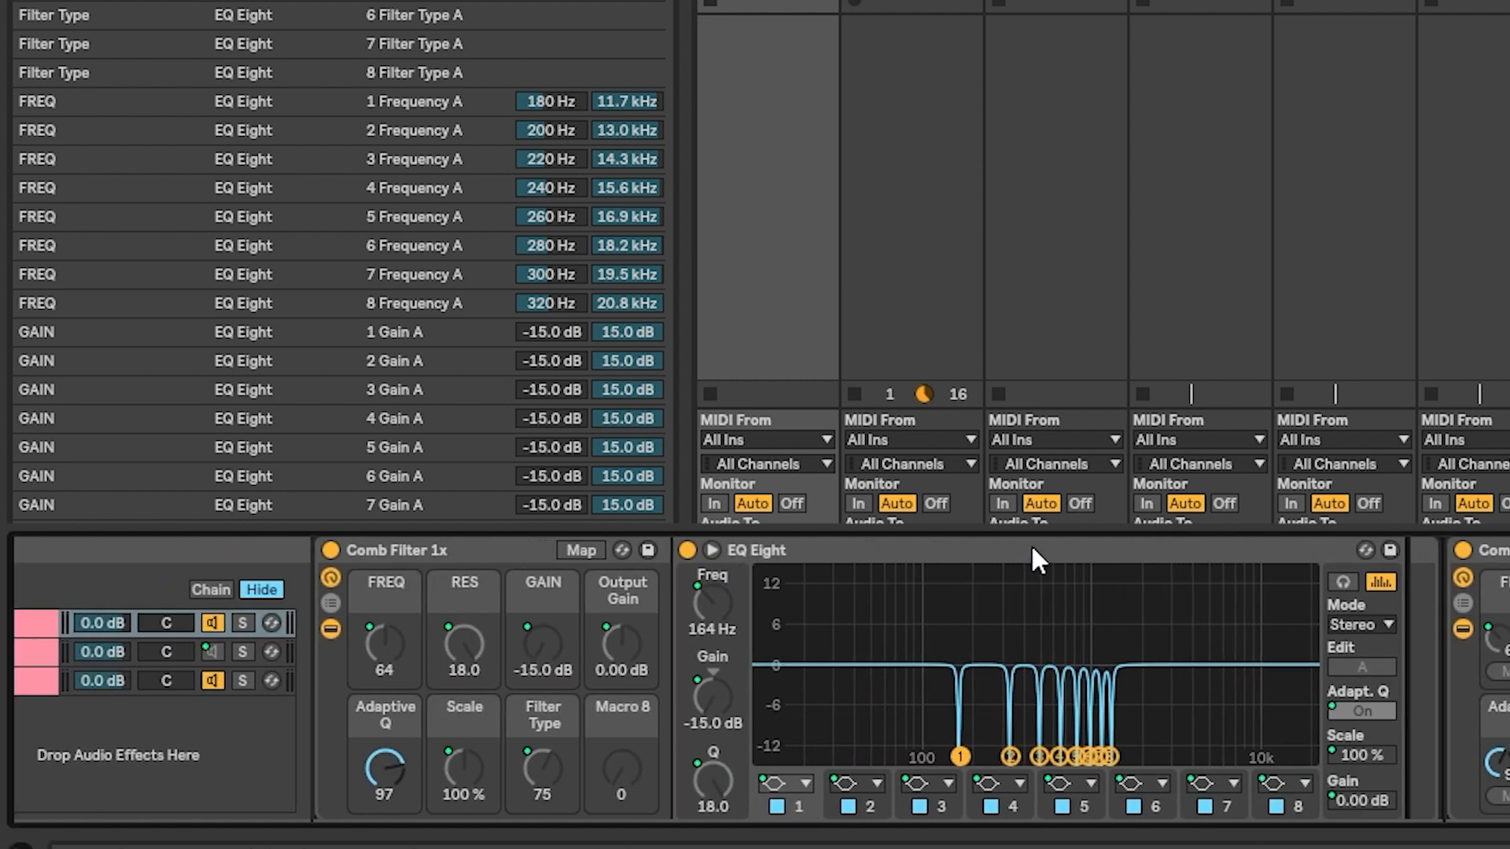
pyautogui.click(1031, 545)
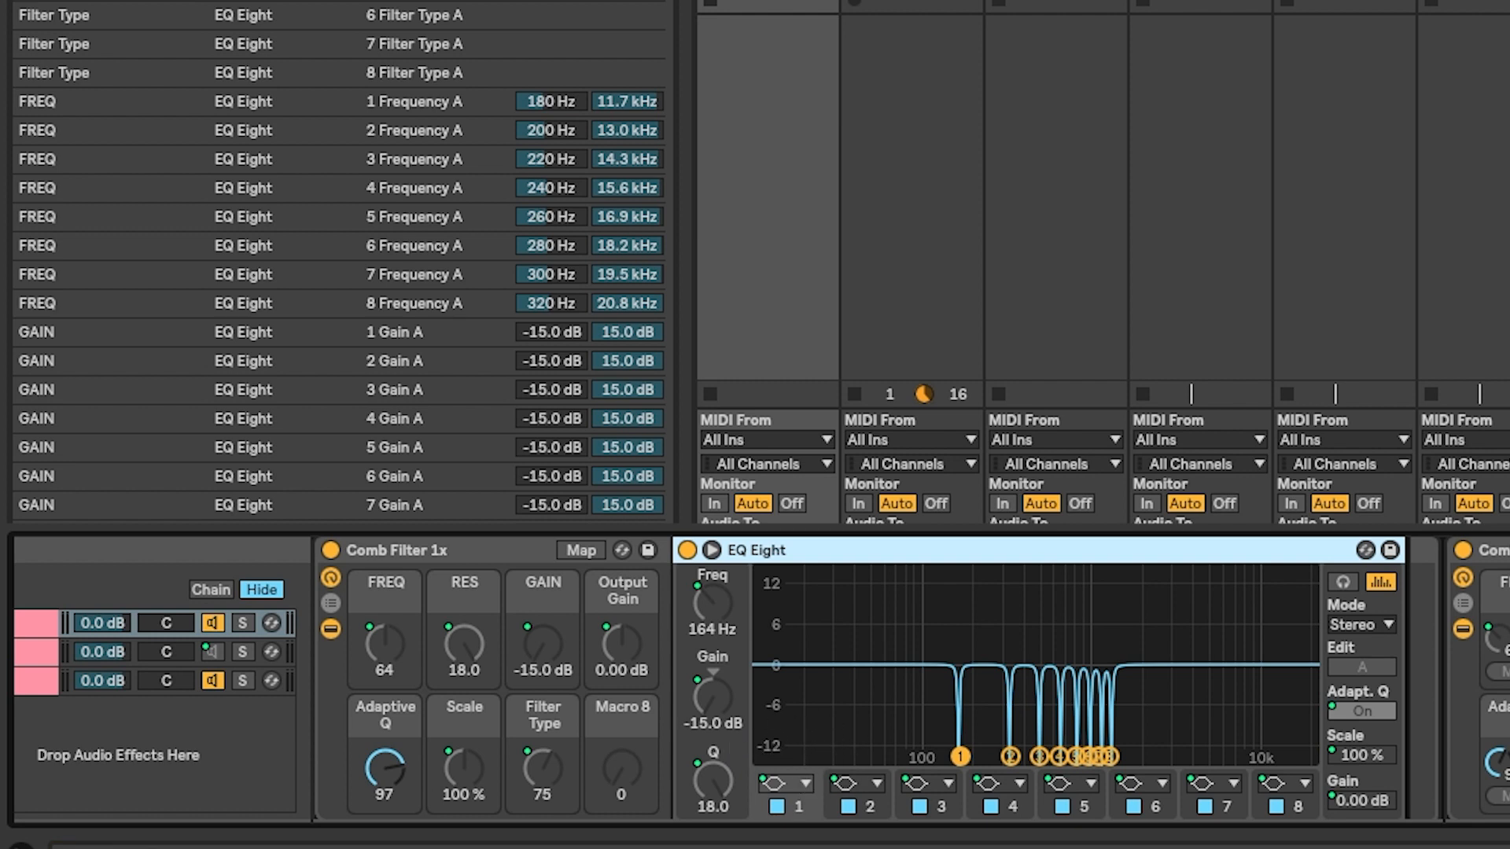
pyautogui.hscroll(15, 1456, 565)
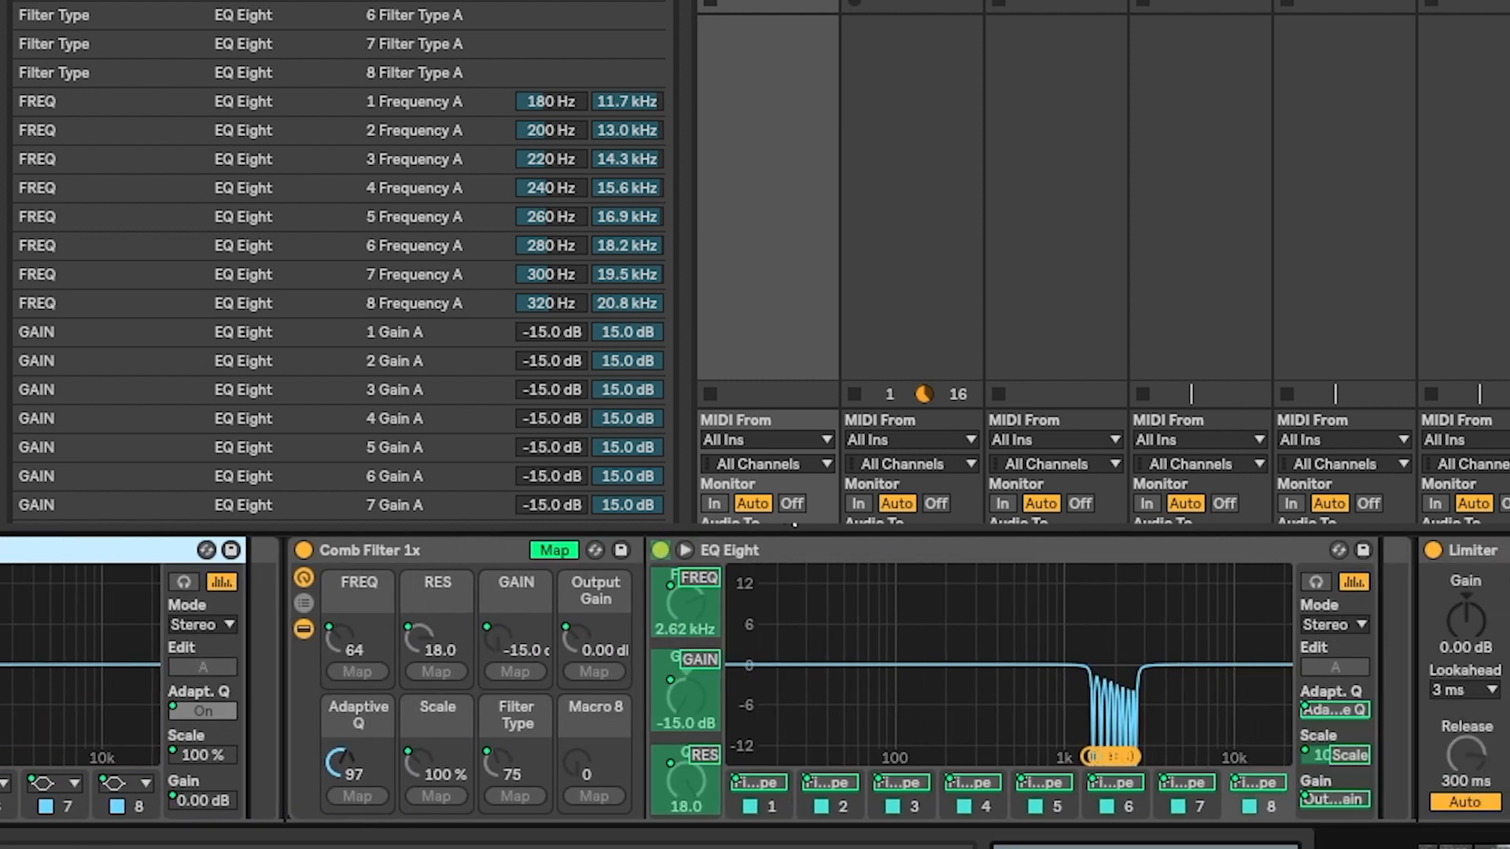
pyautogui.click(824, 550)
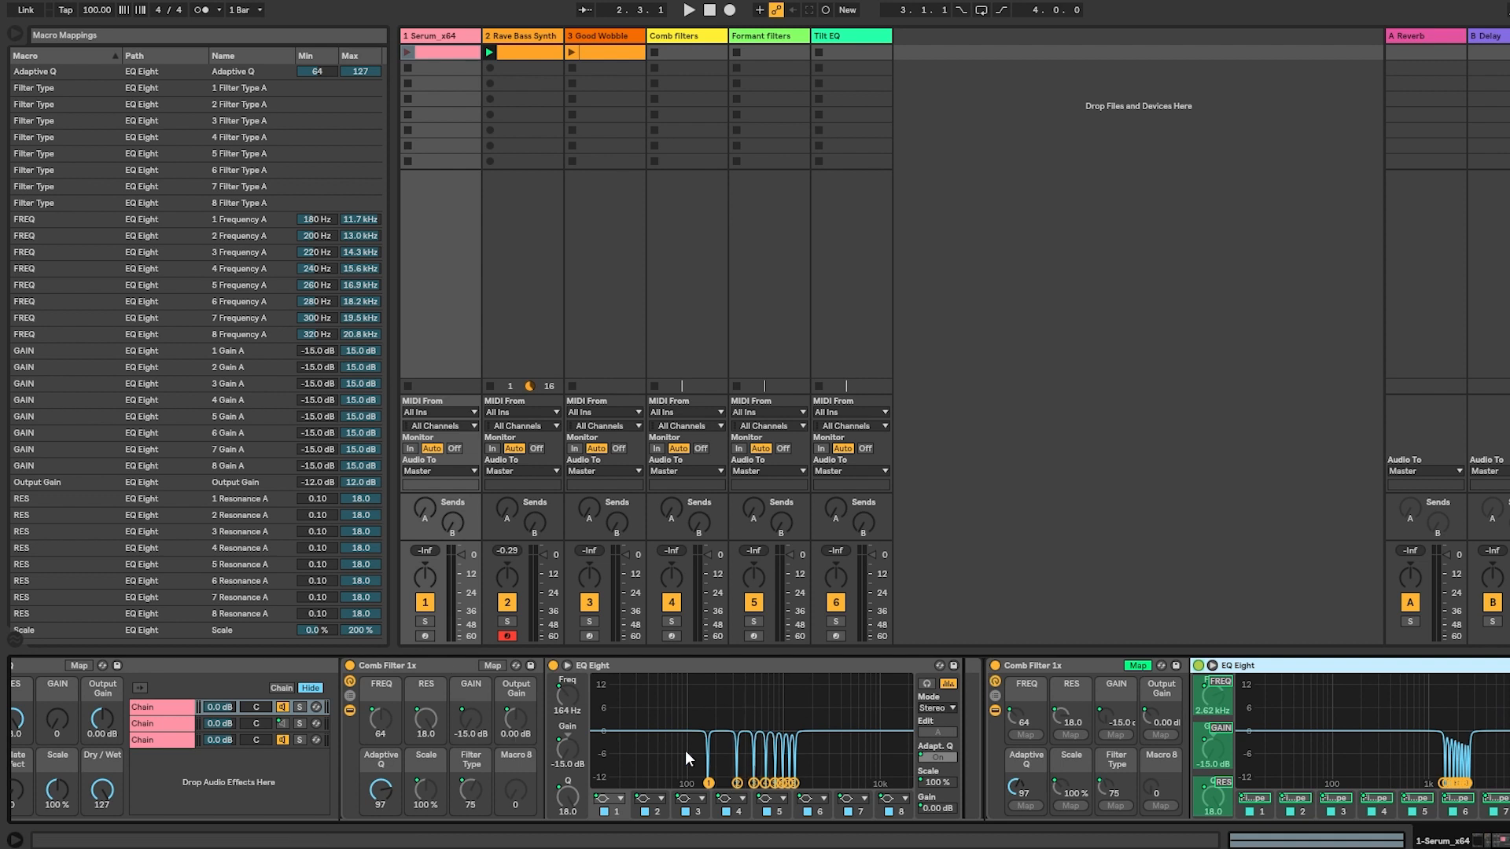
# Lower the Comb Filter 2xEQ rack's FREQ macro to 35 and view the nested EQ Eight curve.
pyautogui.click(369, 730)
pyautogui.hscroll(-3, 940, 739)
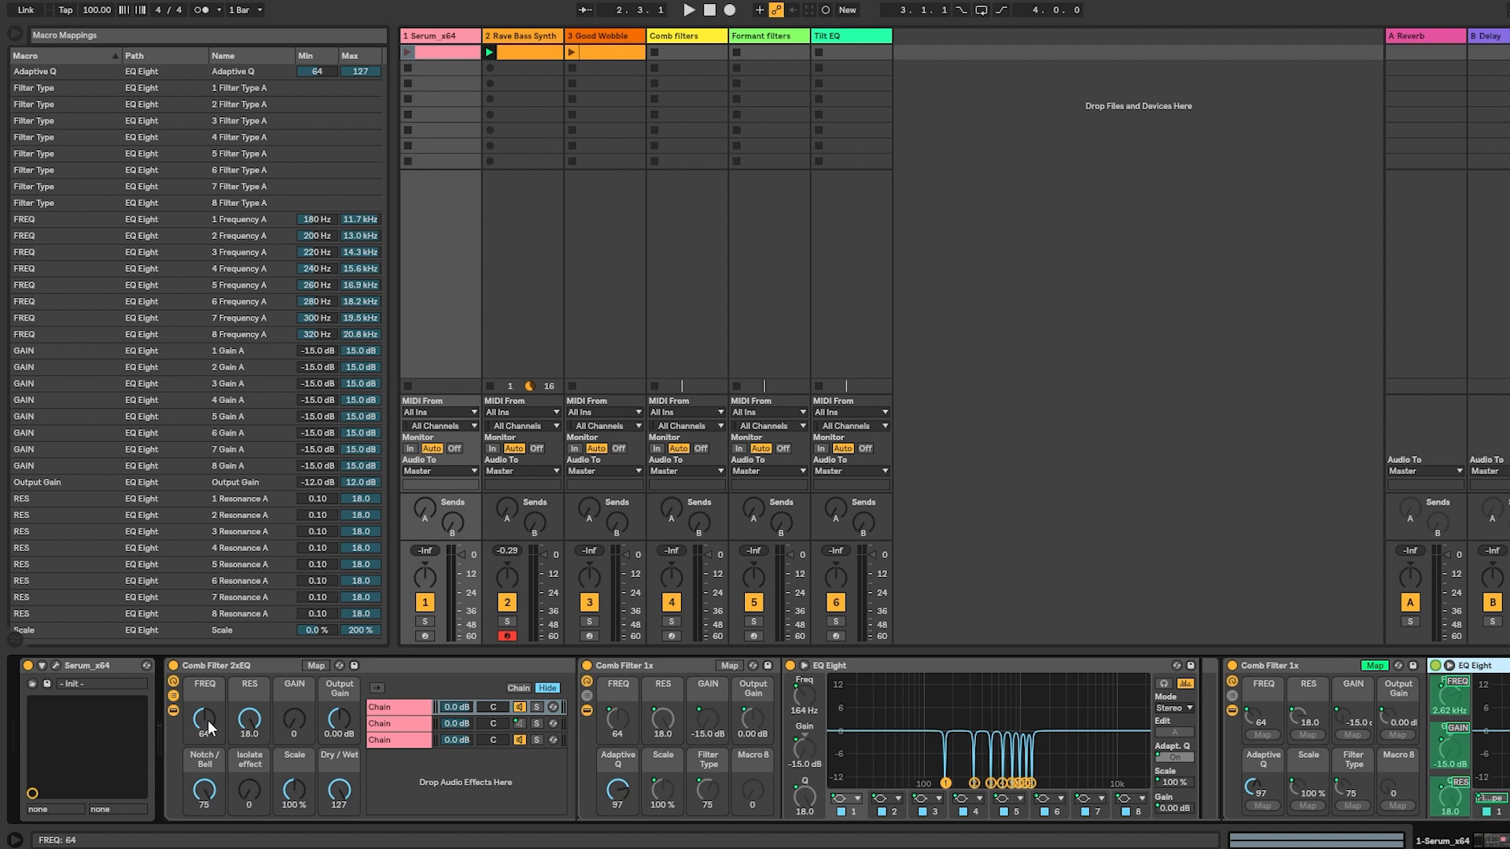
pyautogui.moveTo(204, 719); pyautogui.dragTo(211, 734)
pyautogui.hscroll(1, 306, 771)
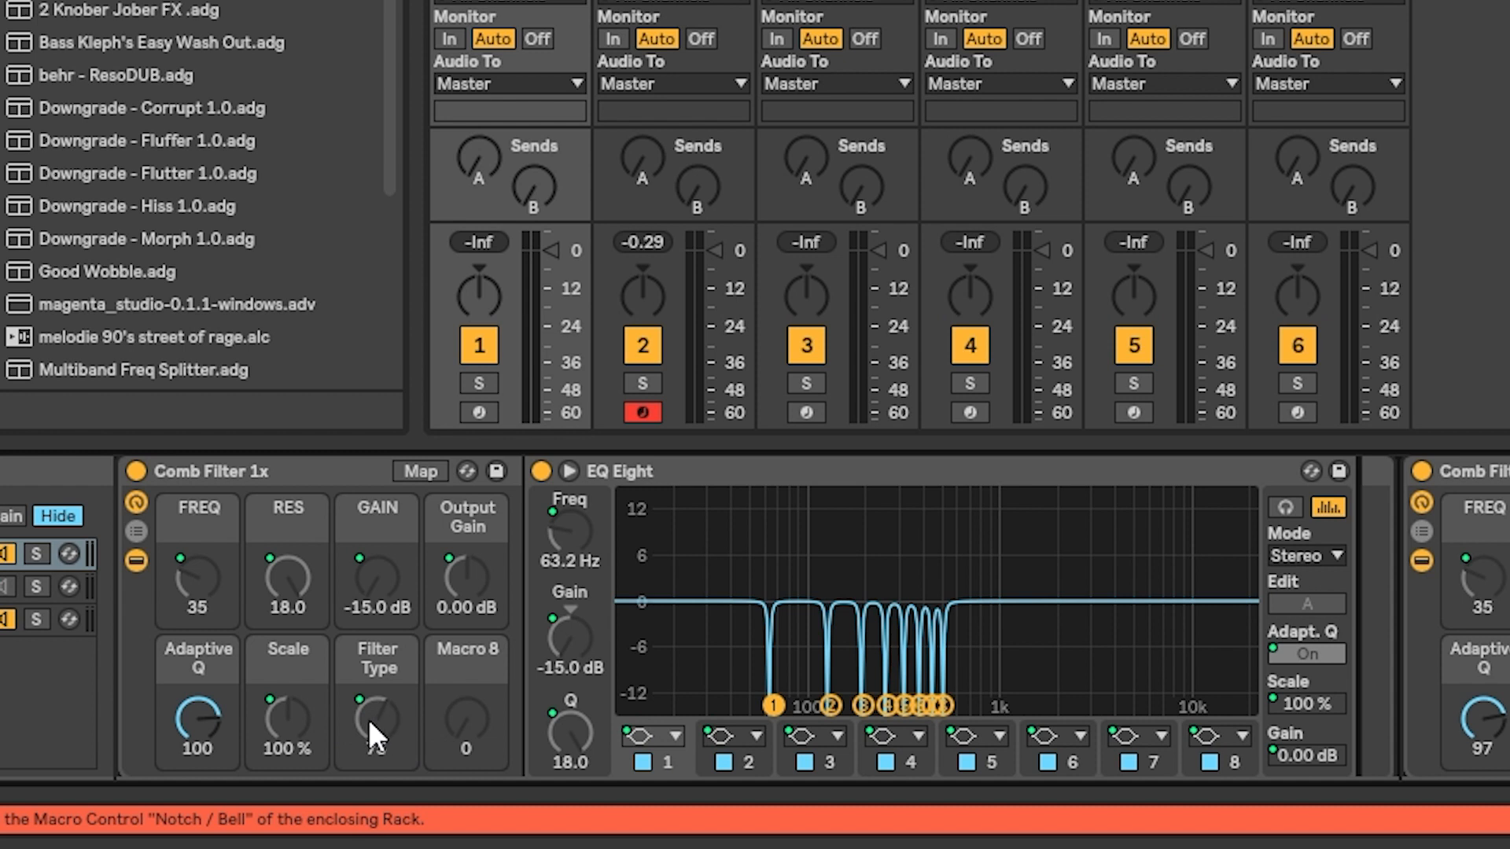
# Examine how the first nested Comb Filter 1x rack's Filter Type is tied to the parent rack's Notch / Bell macro.
pyautogui.click(419, 472)
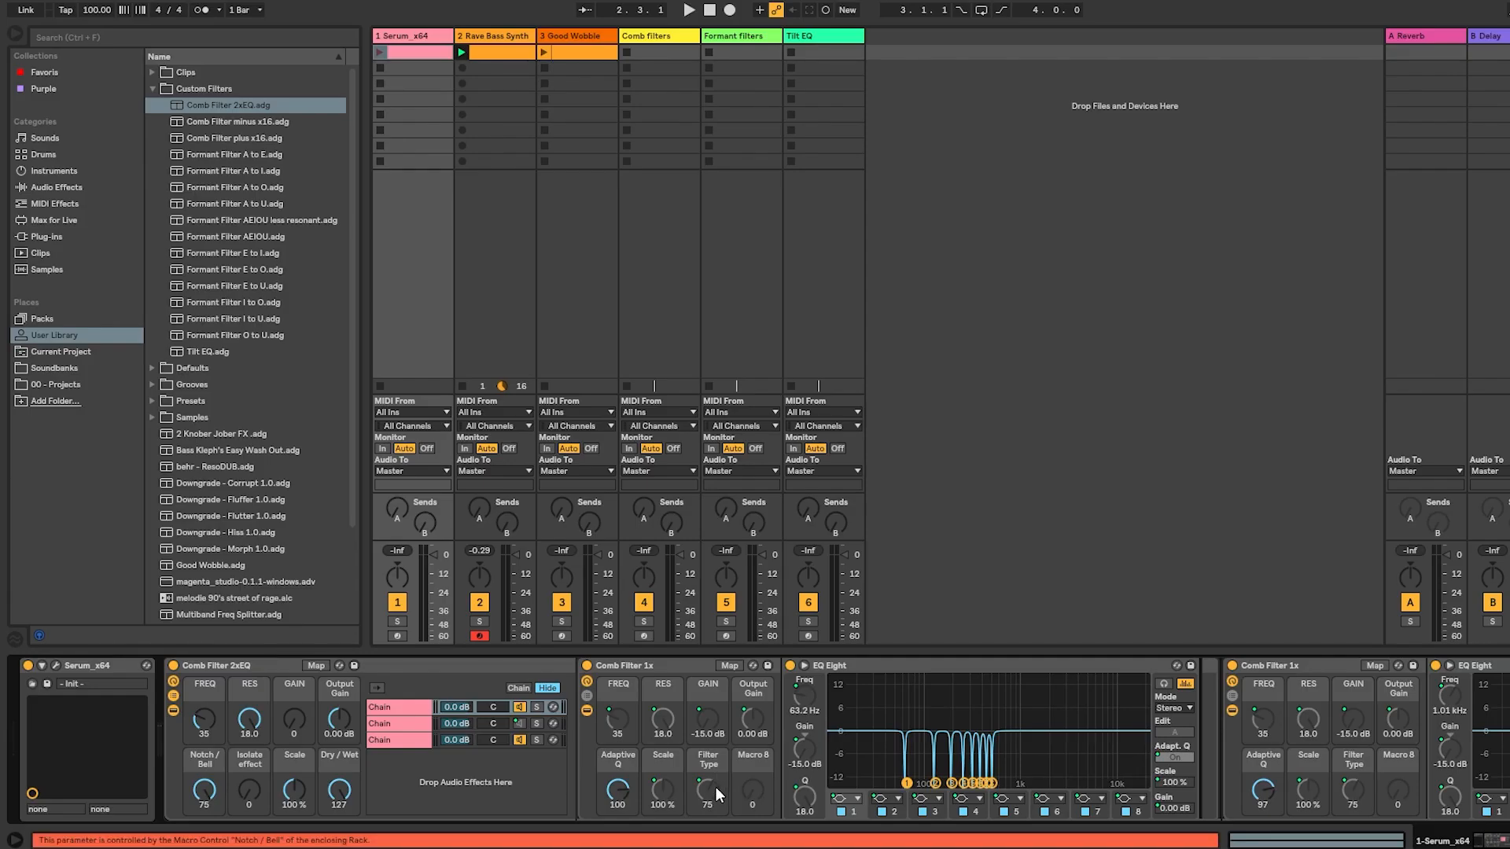
pyautogui.click(642, 665)
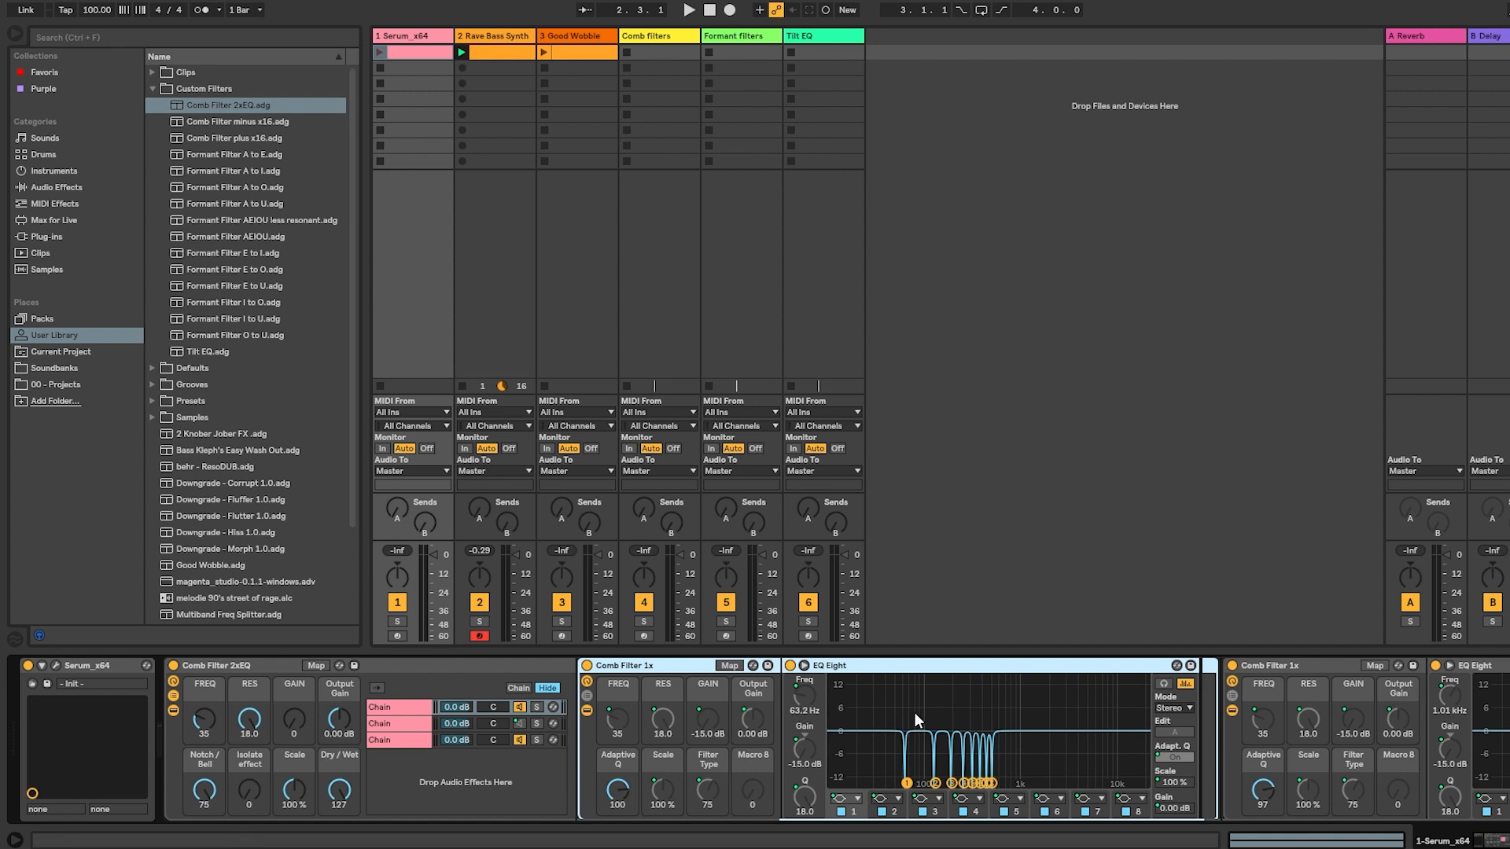
pyautogui.click(707, 799)
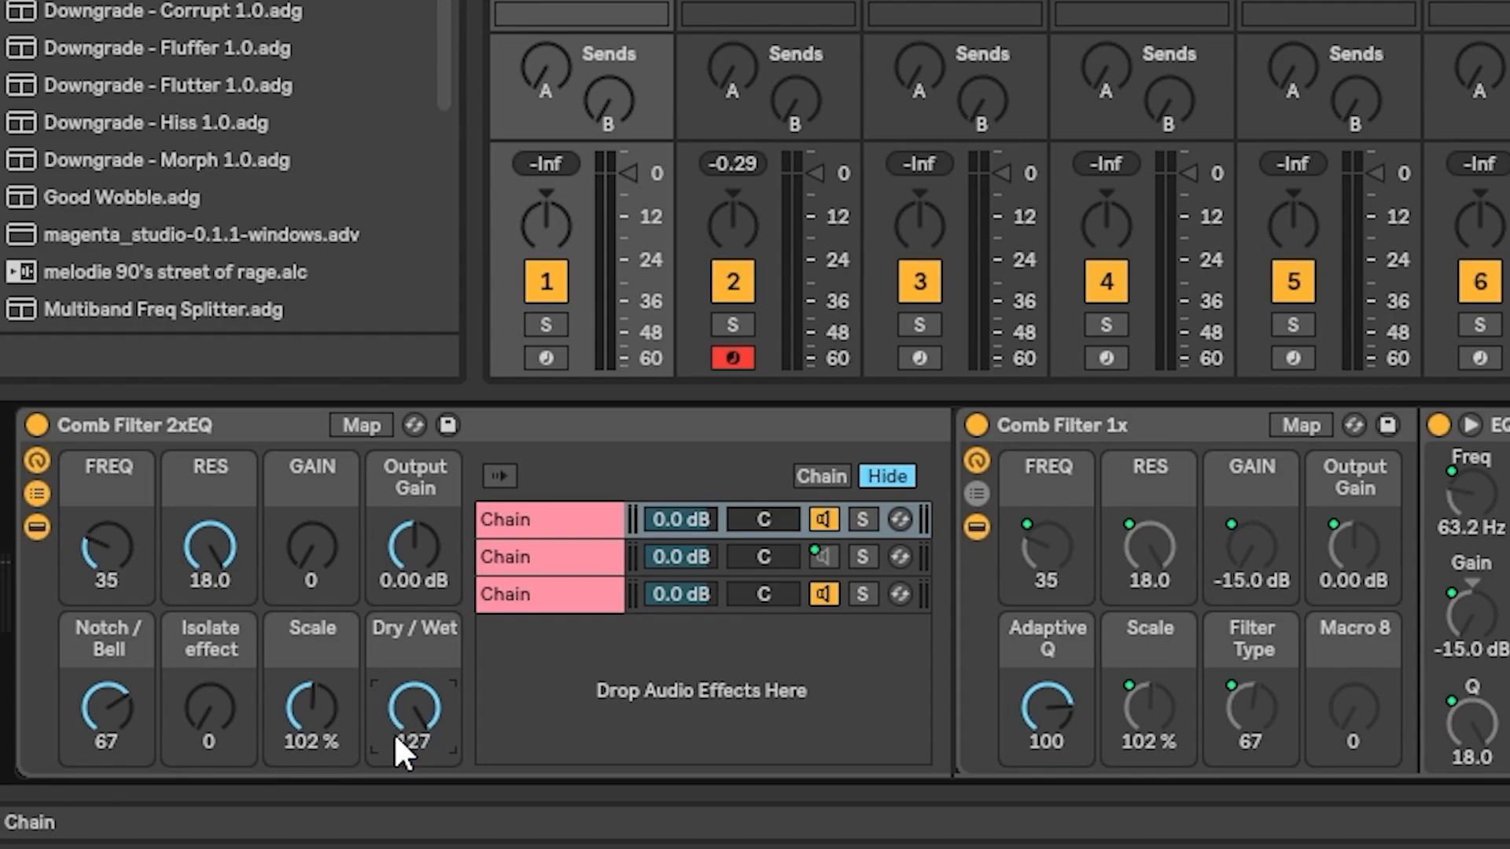
# Display the third chain and the chain selector zones, and examine the three chains' crossfades mapped to Dry / Wet.
pyautogui.click(533, 601)
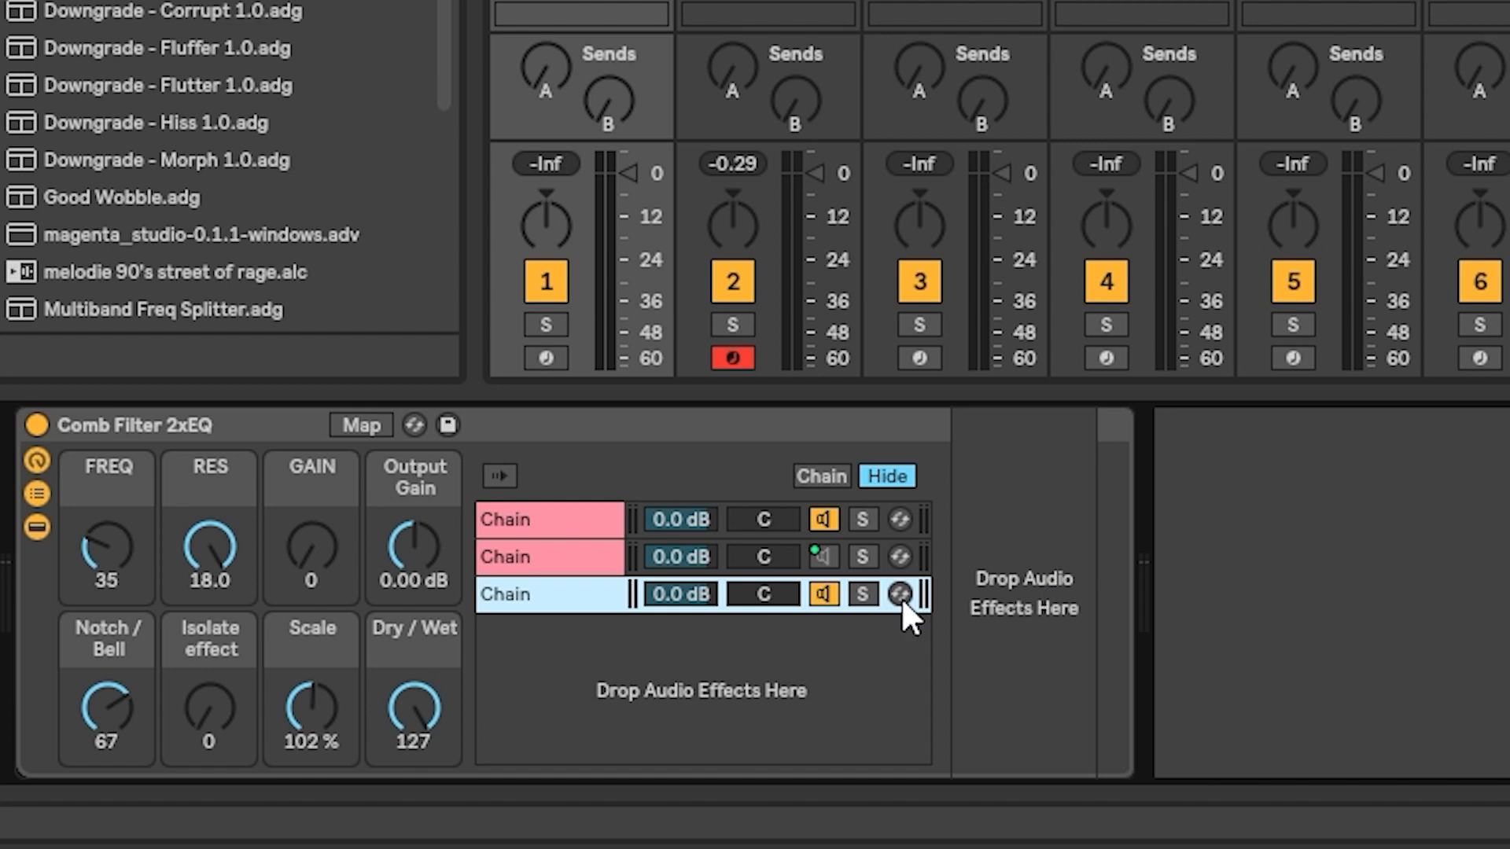
pyautogui.click(819, 477)
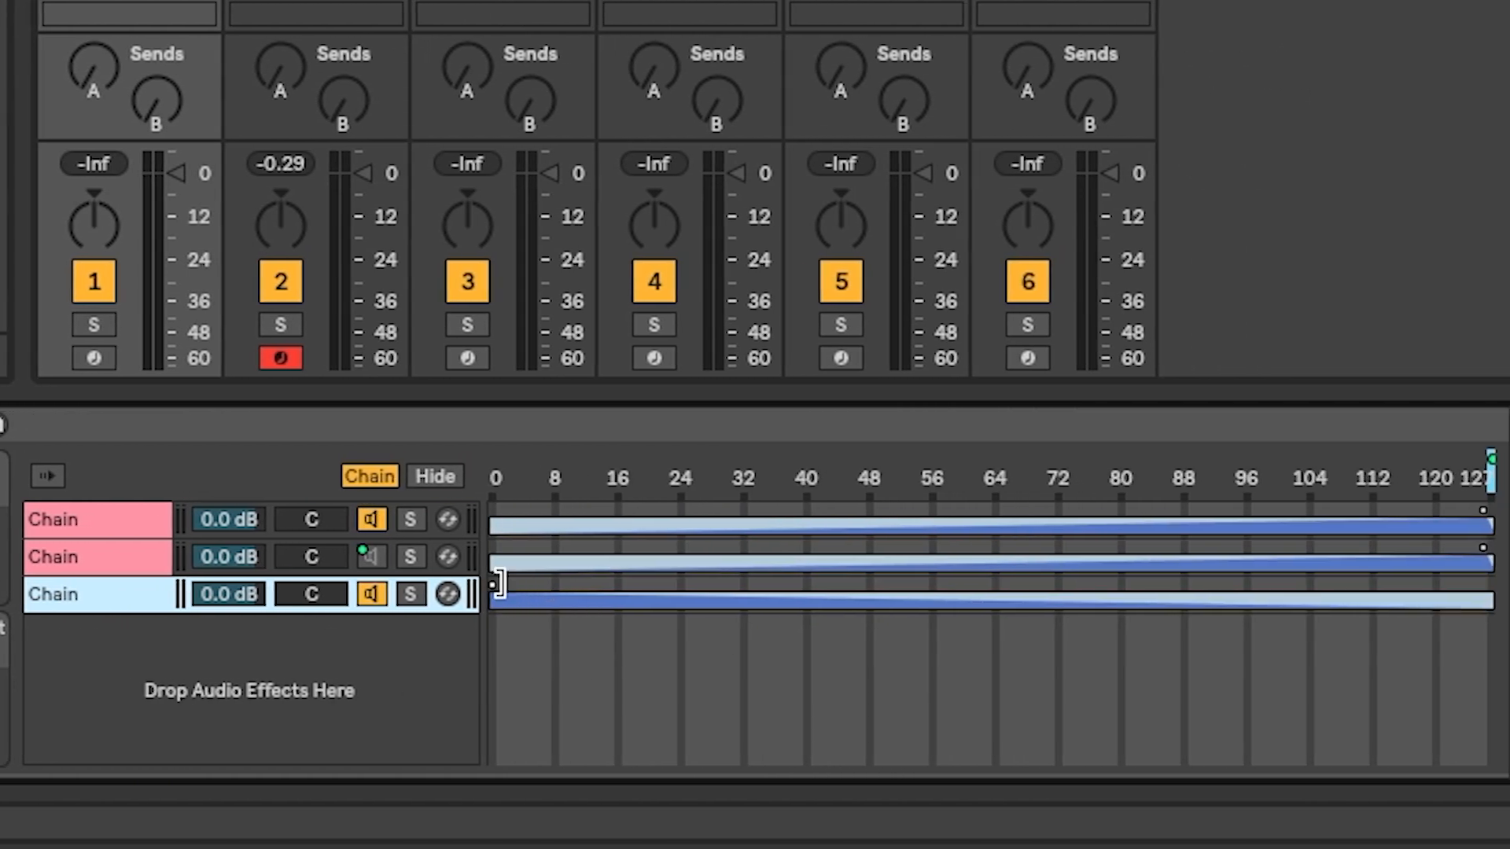
pyautogui.moveTo(948, 580); pyautogui.dragTo(1241, 590)
pyautogui.moveTo(789, 589); pyautogui.dragTo(236, 619)
pyautogui.moveTo(1483, 507)
pyautogui.mouseDown()
pyautogui.moveTo(993, 506)
pyautogui.moveTo(1482, 505)
pyautogui.mouseUp()
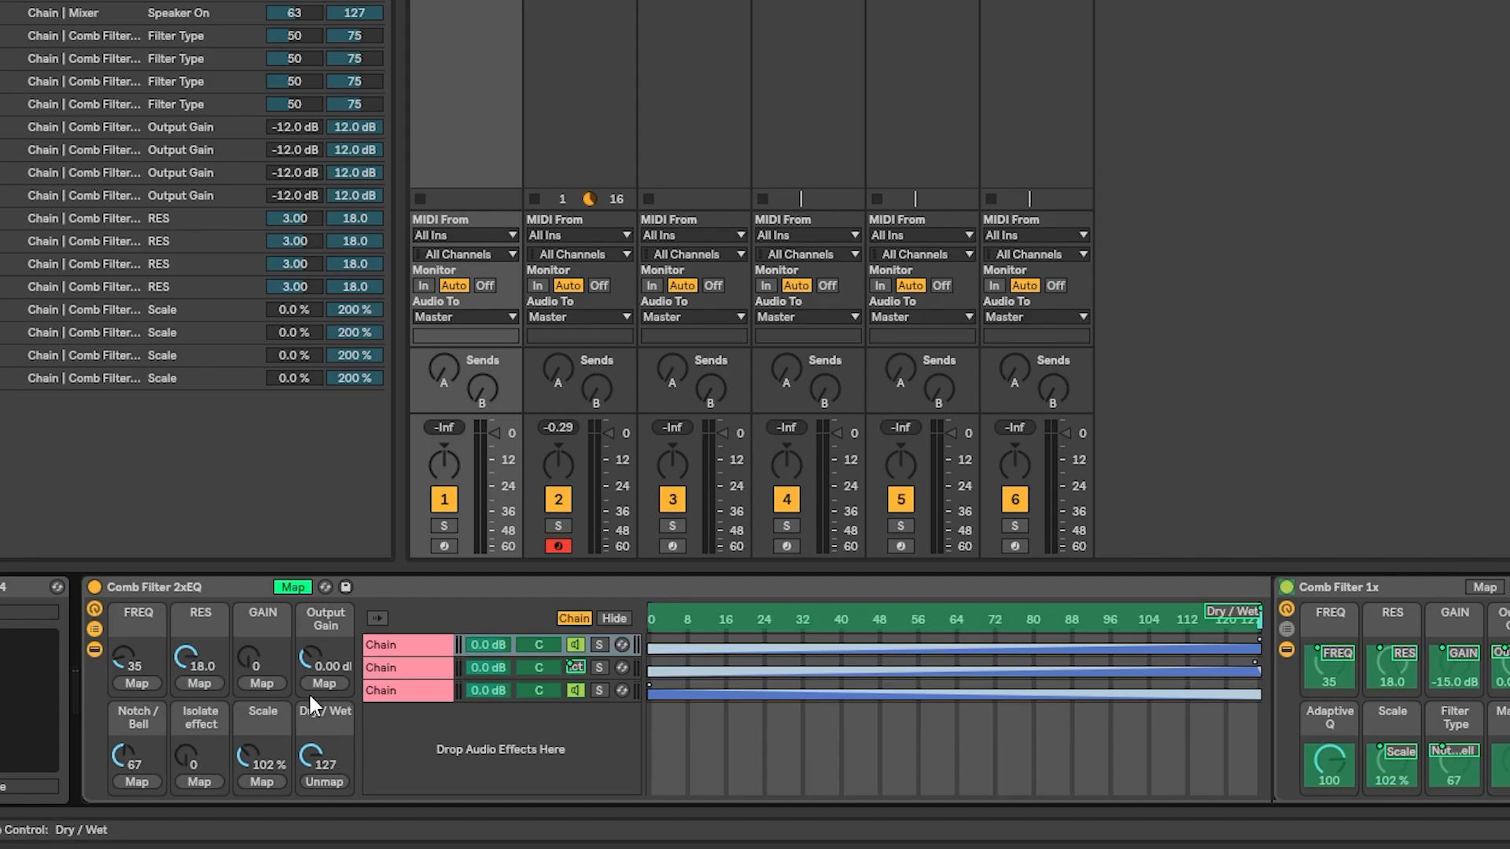
pyautogui.click(294, 589)
pyautogui.moveTo(317, 778)
pyautogui.mouseDown()
pyautogui.moveTo(317, 848)
pyautogui.moveTo(316, 794)
pyautogui.mouseUp()
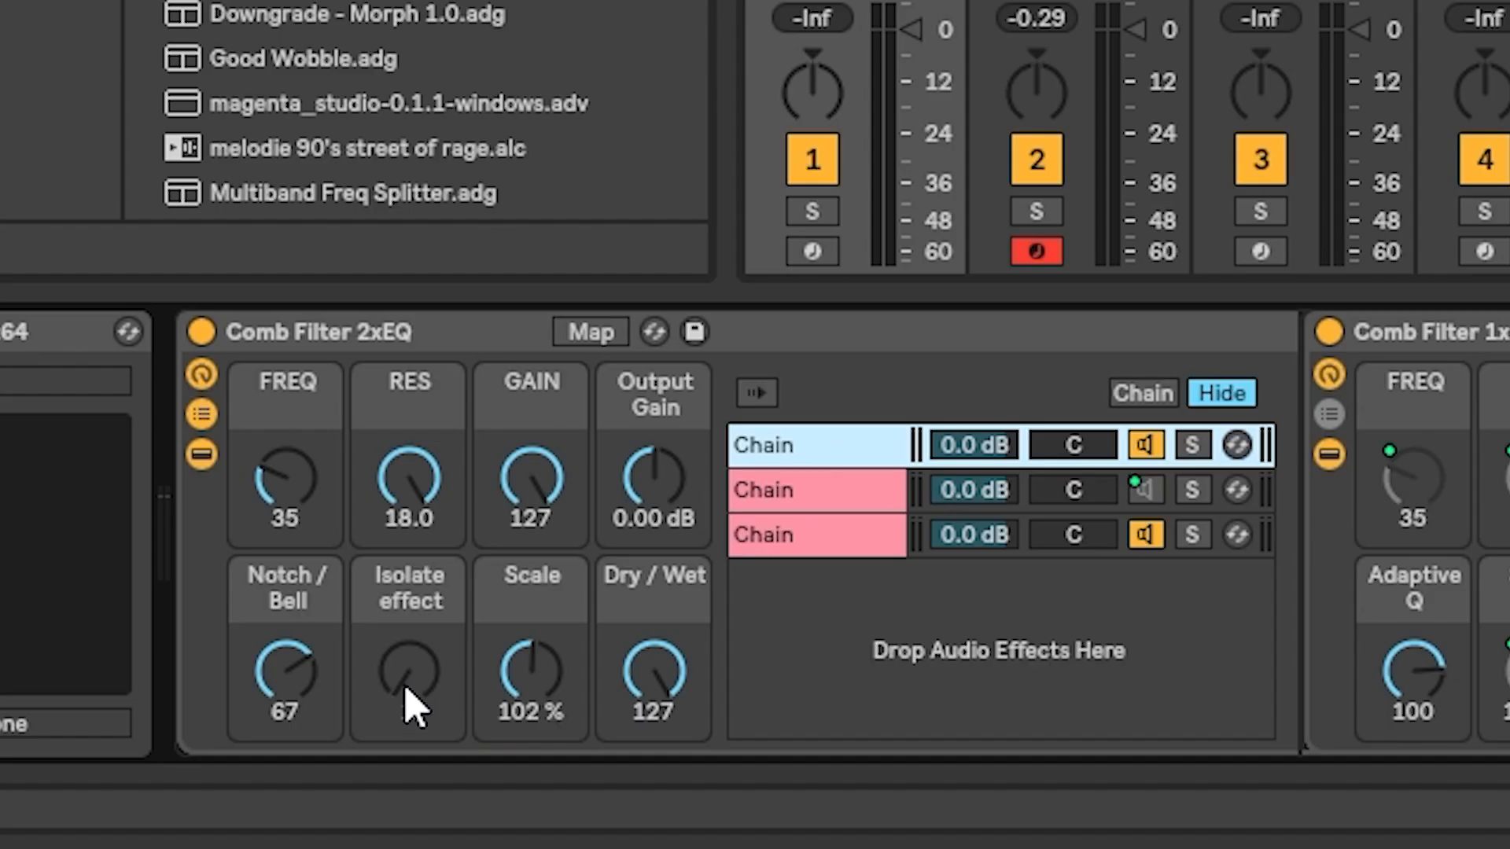
# Raise the Isolate effect macro to 69 and compare the first and second chains' EQ Eight curves.
pyautogui.moveTo(197, 771); pyautogui.dragTo(198, 769)
pyautogui.moveTo(398, 673); pyautogui.dragTo(398, 619)
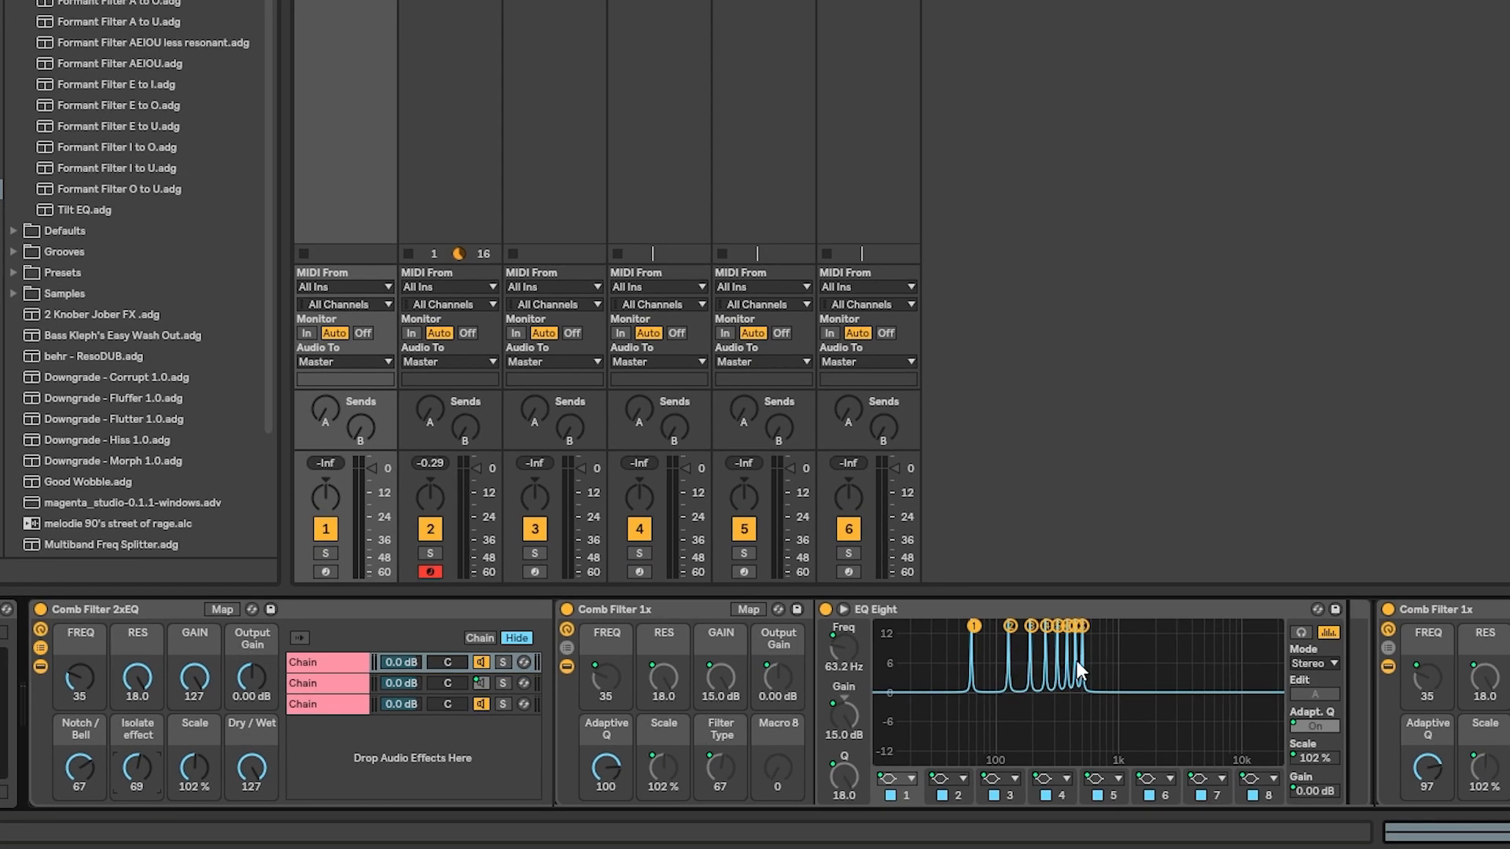
pyautogui.click(302, 663)
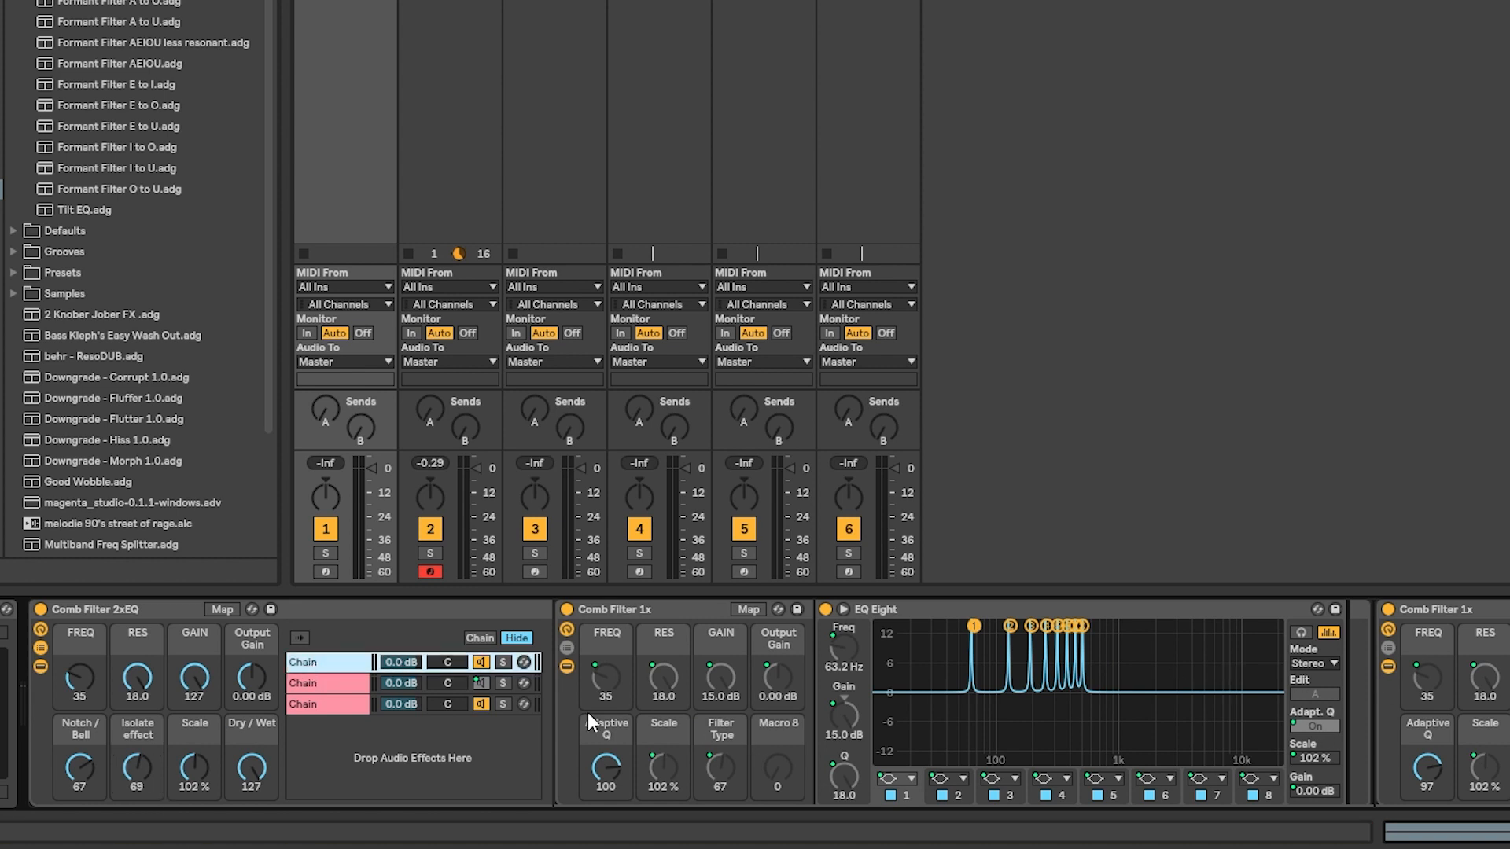
pyautogui.click(339, 684)
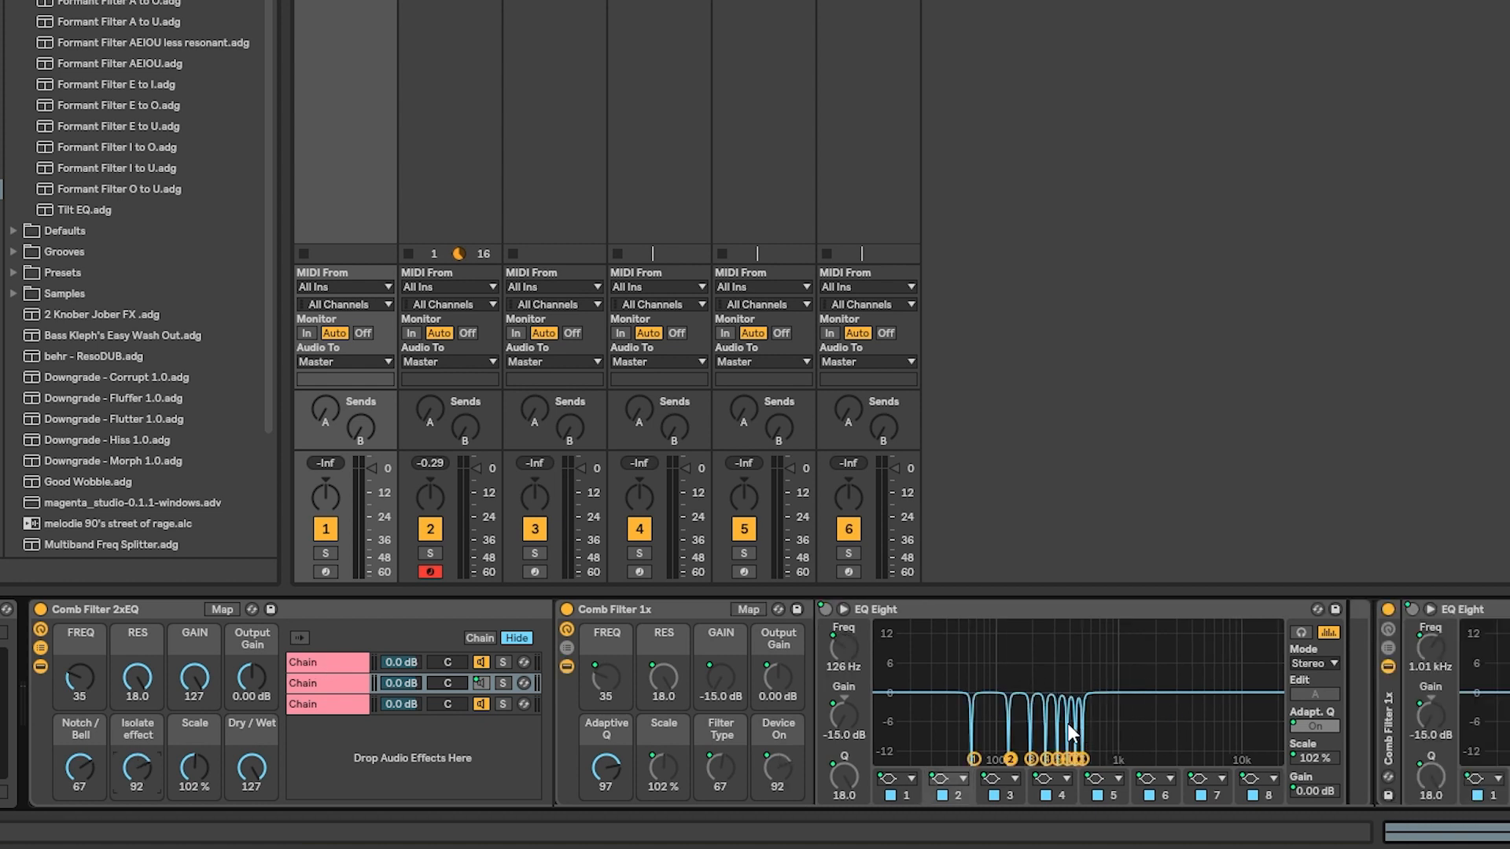
pyautogui.click(354, 662)
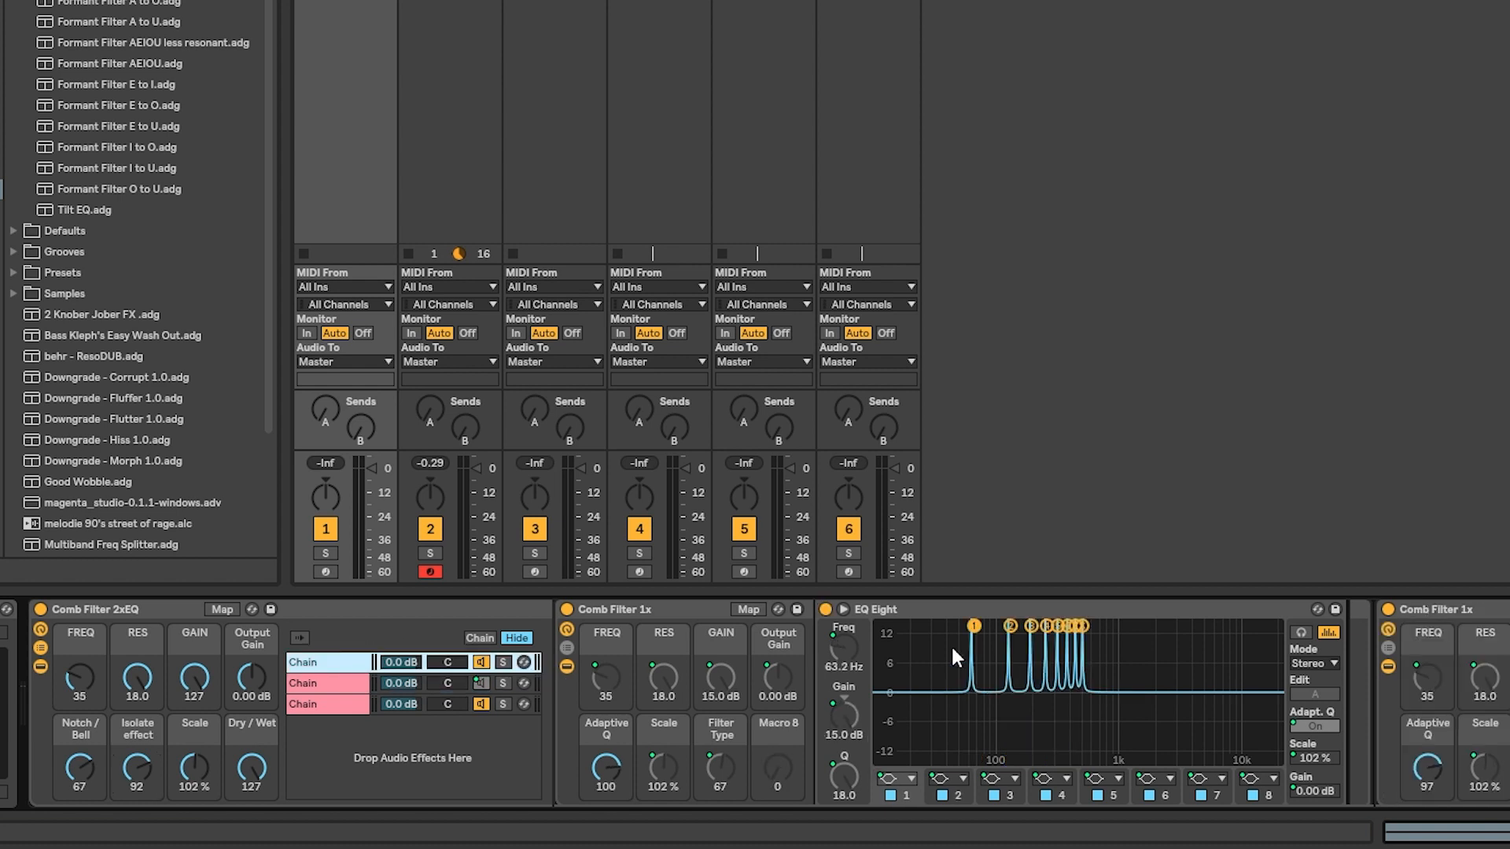
pyautogui.click(321, 684)
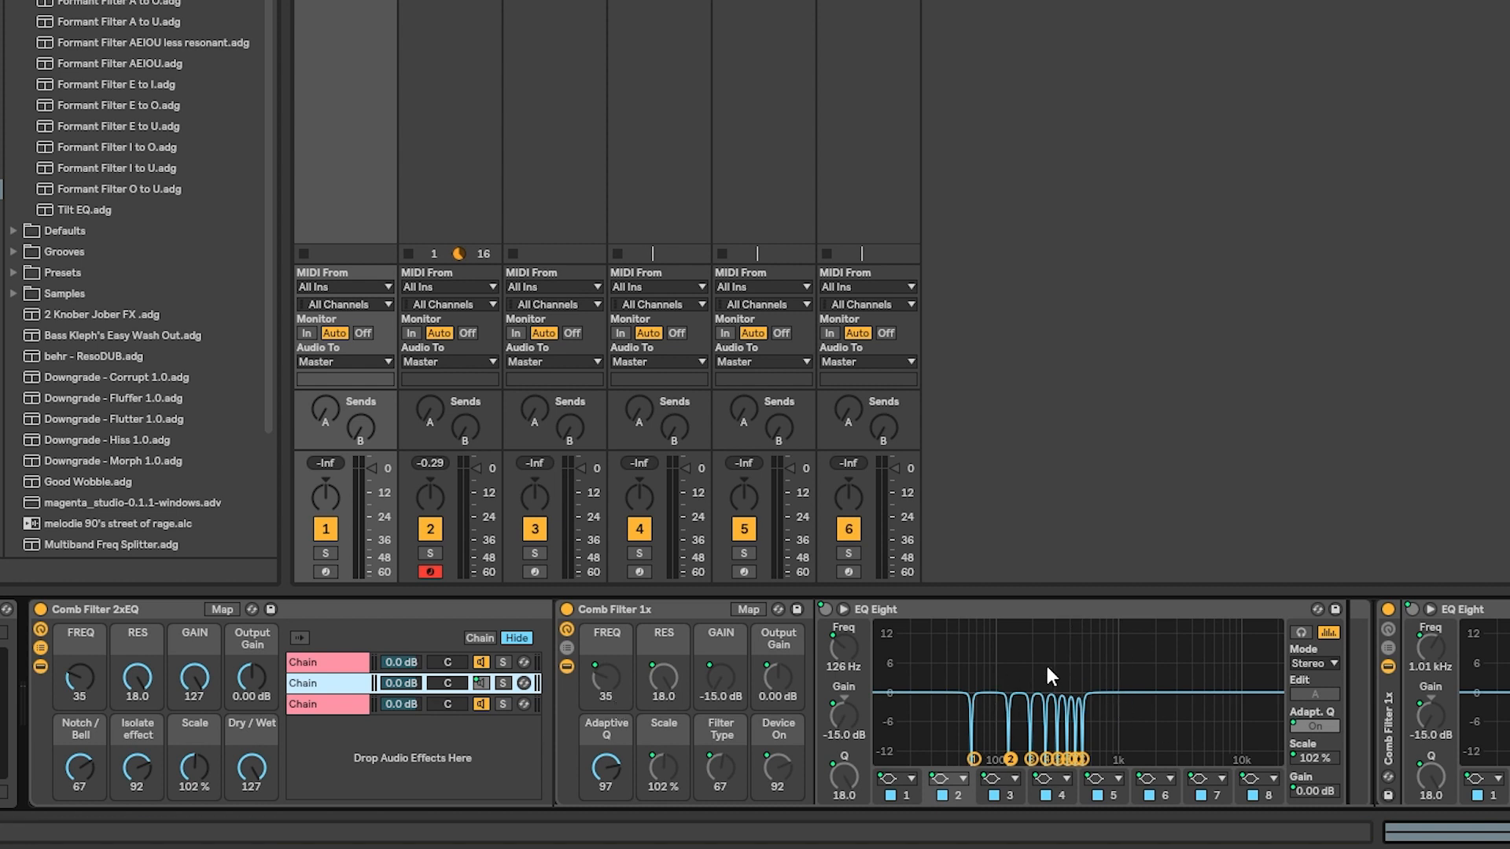
pyautogui.click(447, 668)
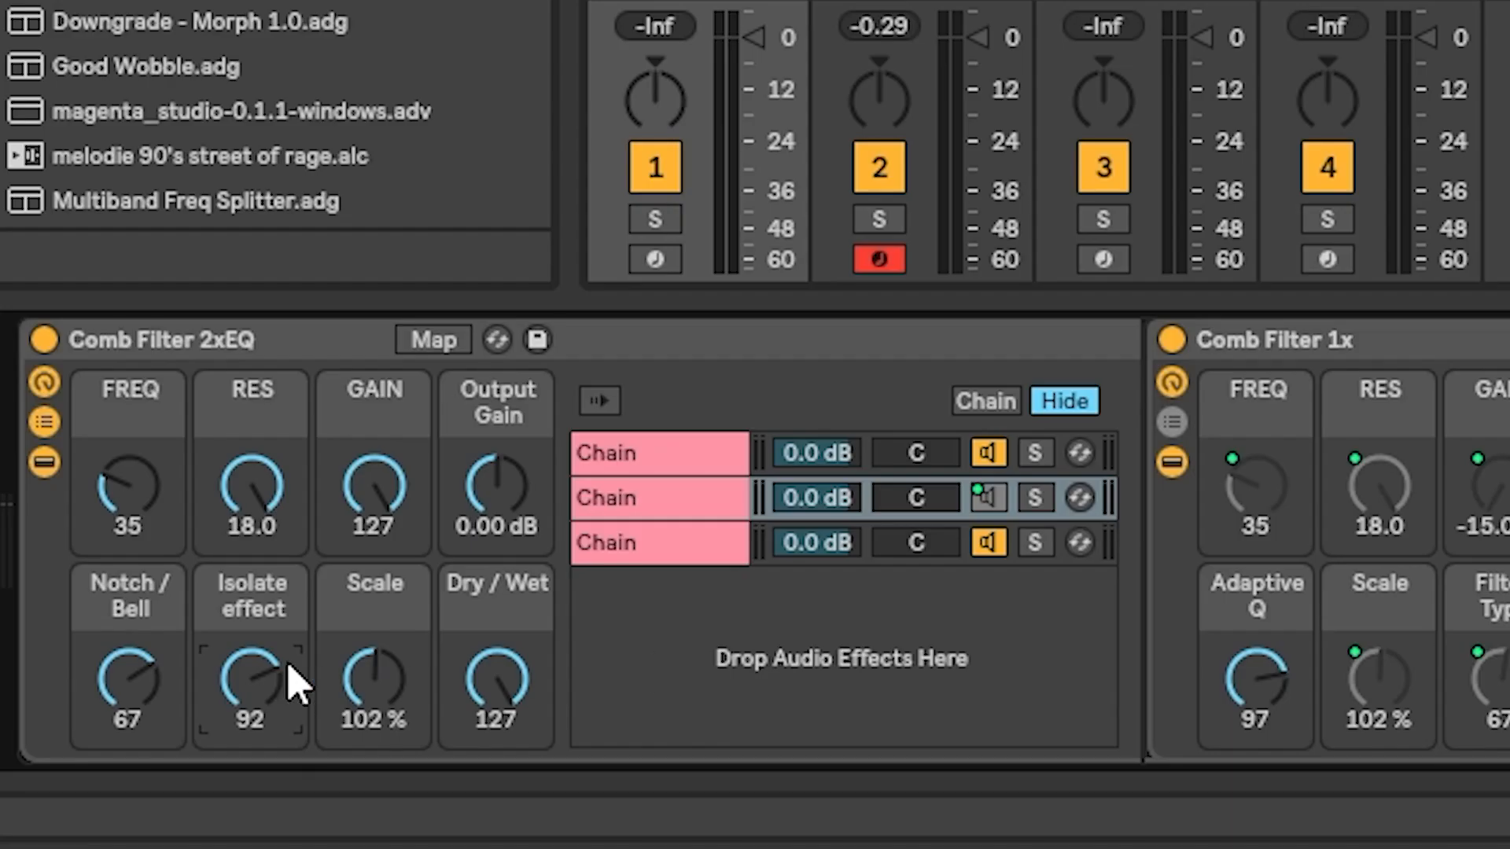
# Try the Isolate effect macro at 58, 17 and 113, checking its link to the second chain's activator.
pyautogui.moveTo(154, 769); pyautogui.dragTo(154, 796)
pyautogui.moveTo(250, 677); pyautogui.dragTo(250, 659)
pyautogui.click(988, 494)
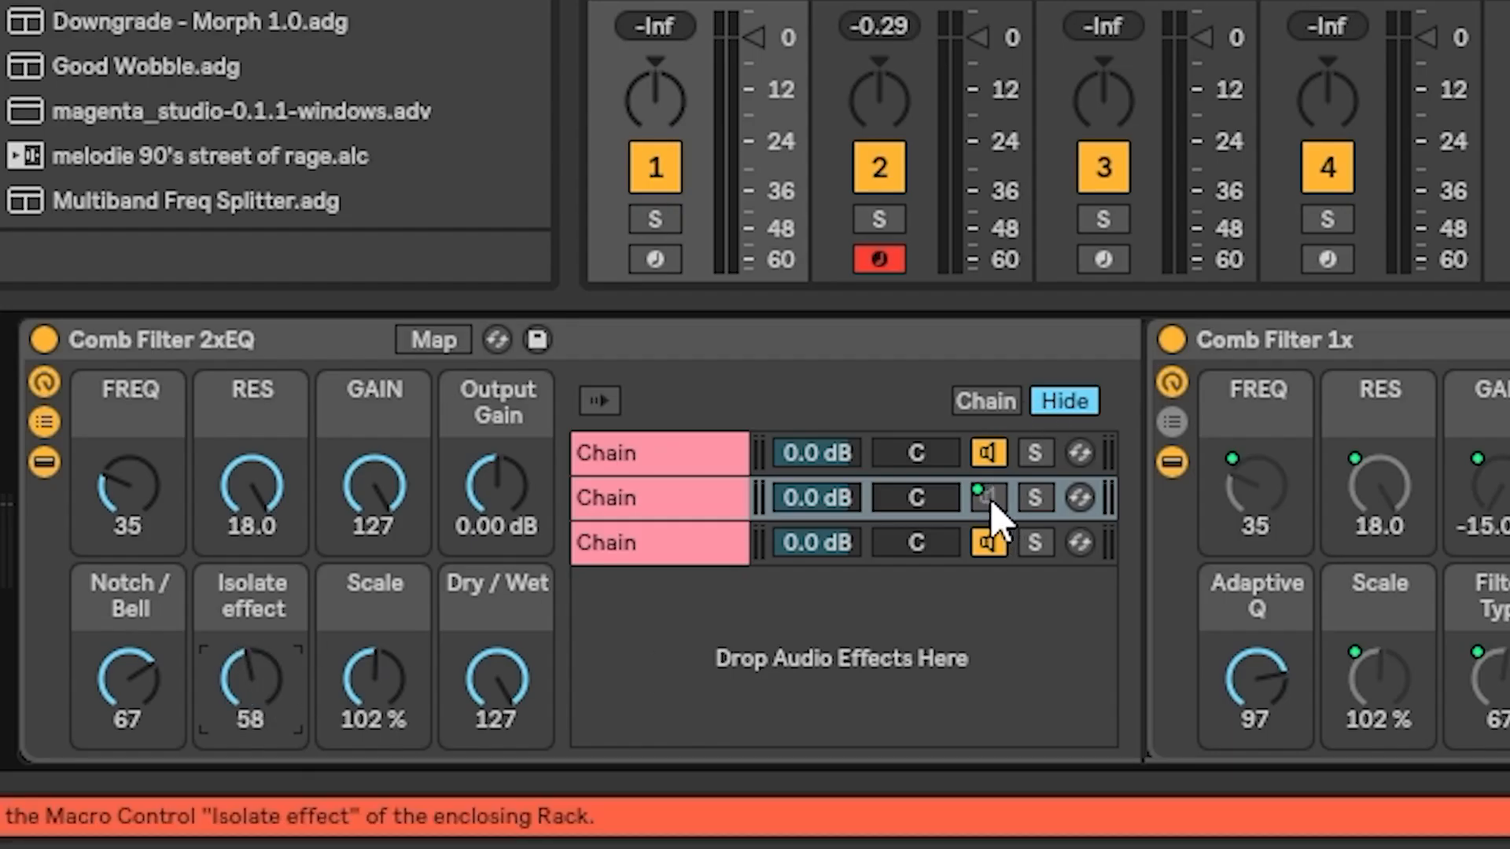
pyautogui.click(996, 511)
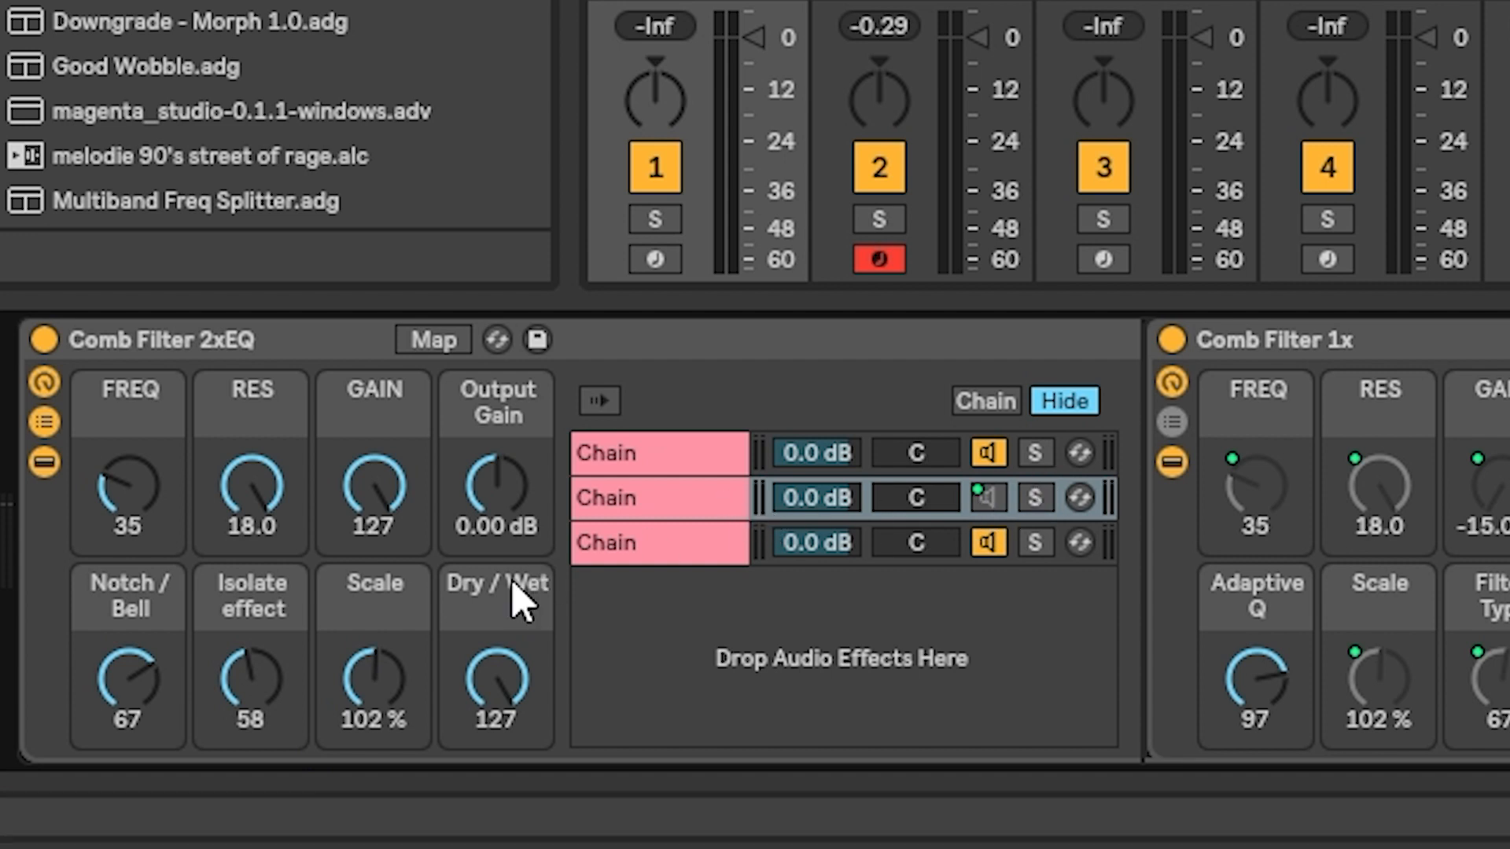
pyautogui.moveTo(263, 692); pyautogui.dragTo(262, 739)
pyautogui.click(671, 466)
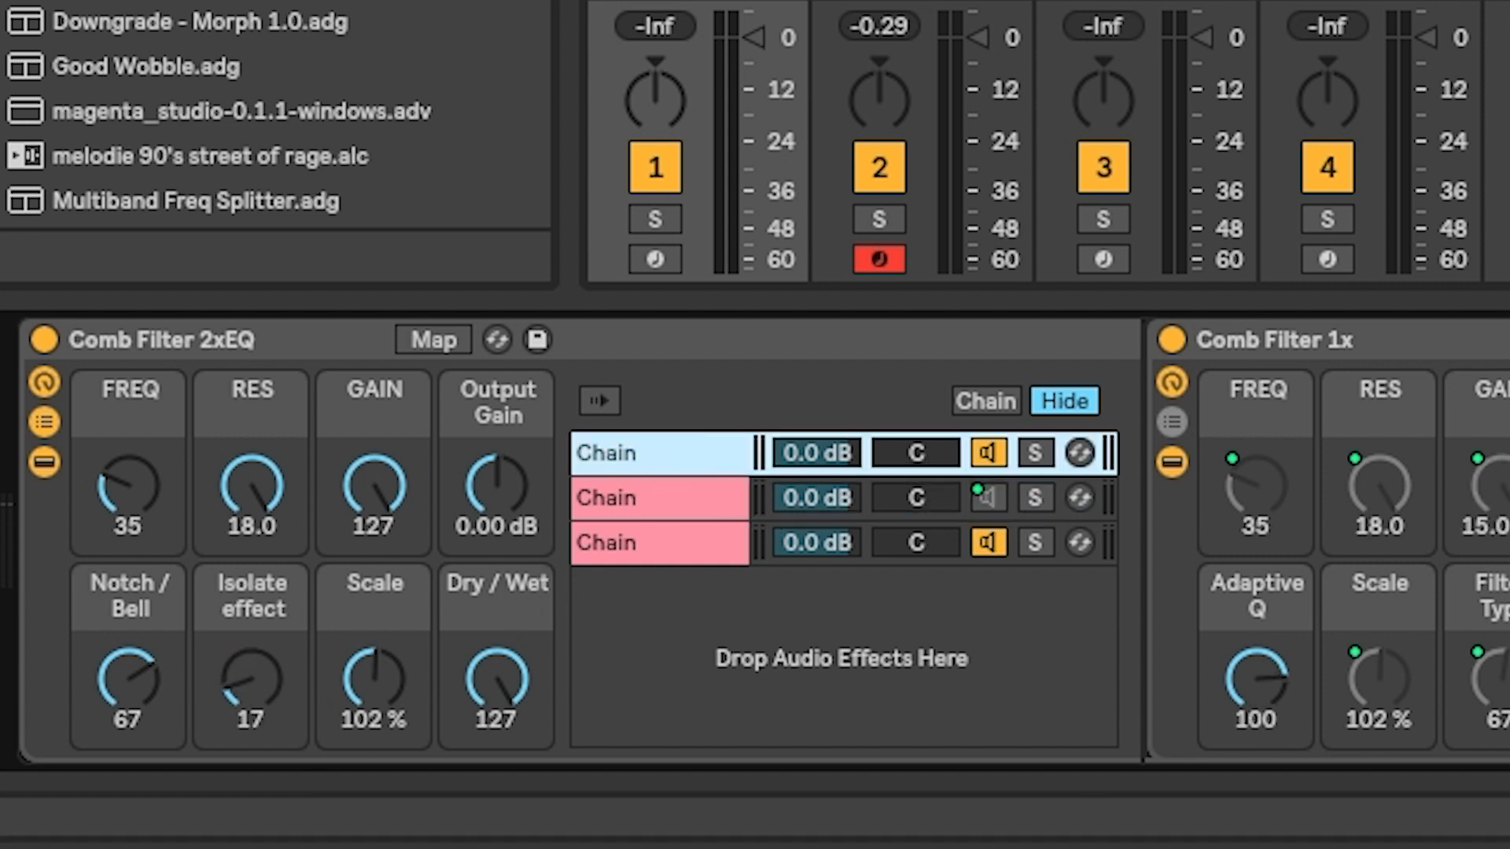
pyautogui.click(600, 496)
pyautogui.moveTo(299, 669); pyautogui.dragTo(299, 558)
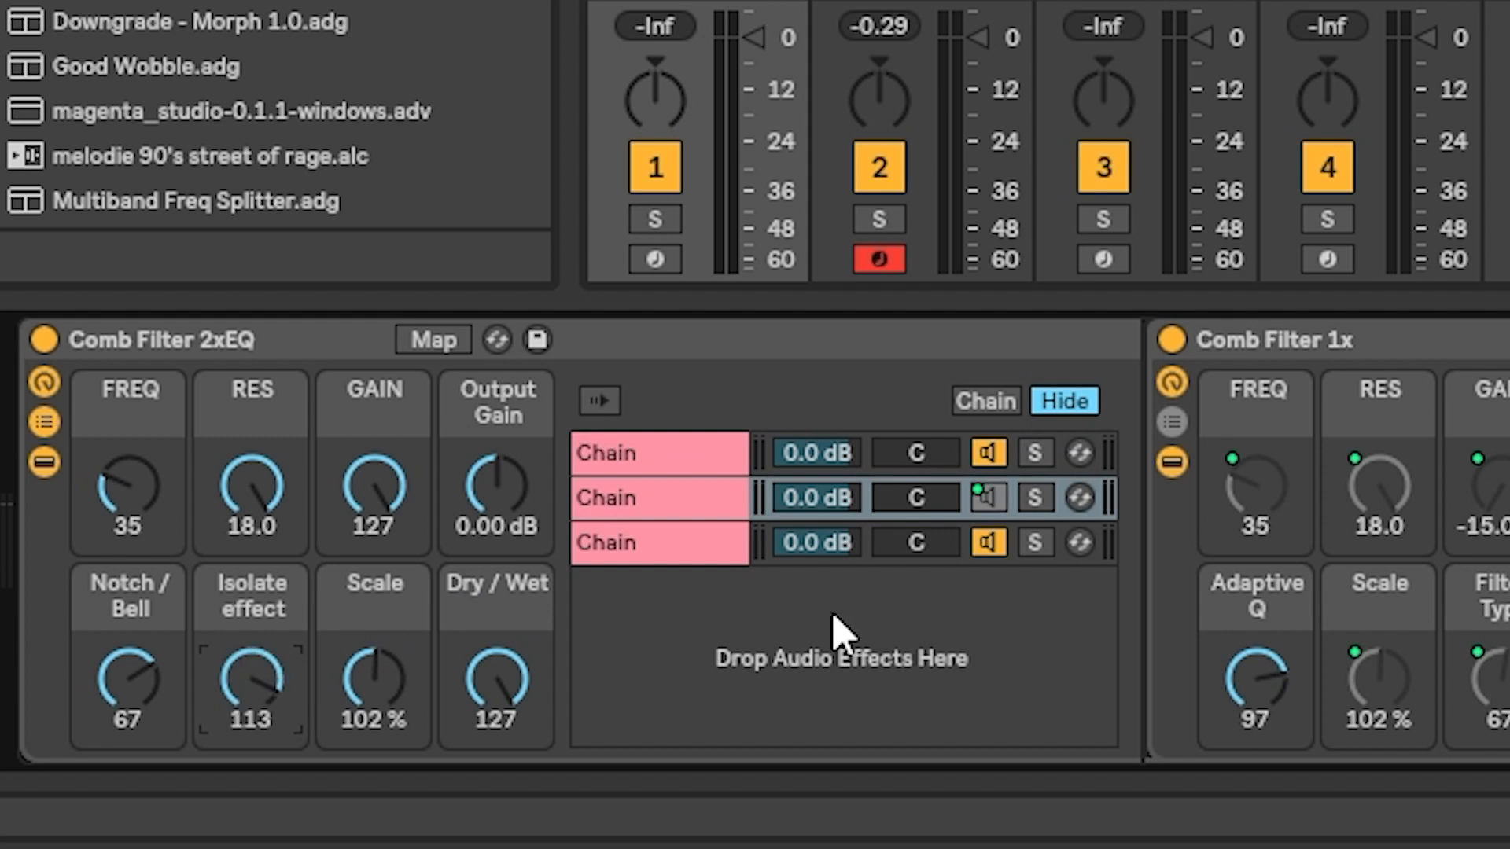
# Compare the device contents of the first, second and third chains in the Comb Filter 2xEQ rack.
pyautogui.click(652, 438)
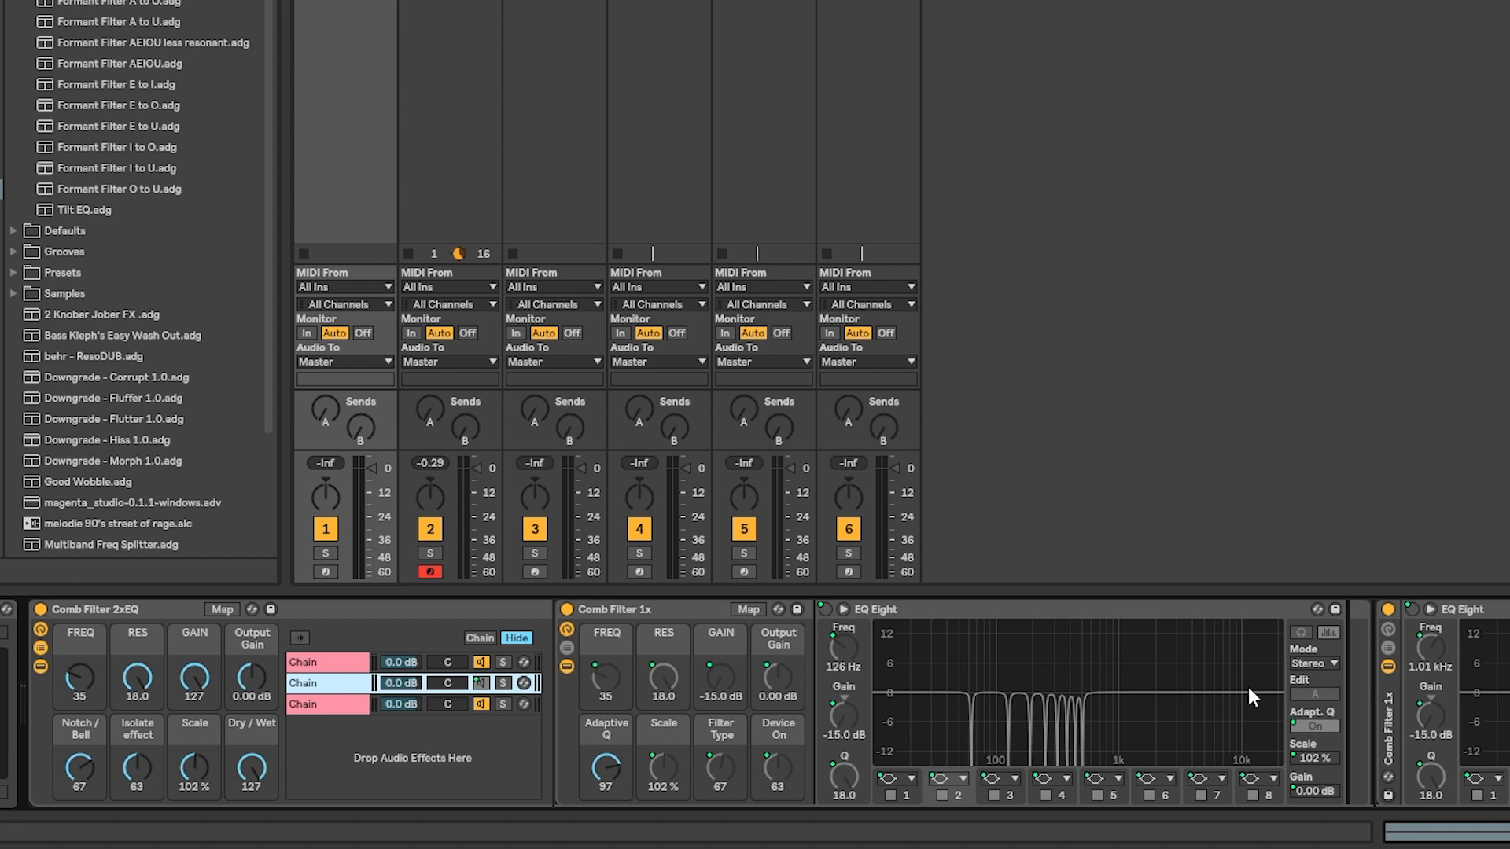
pyautogui.click(324, 665)
pyautogui.click(338, 683)
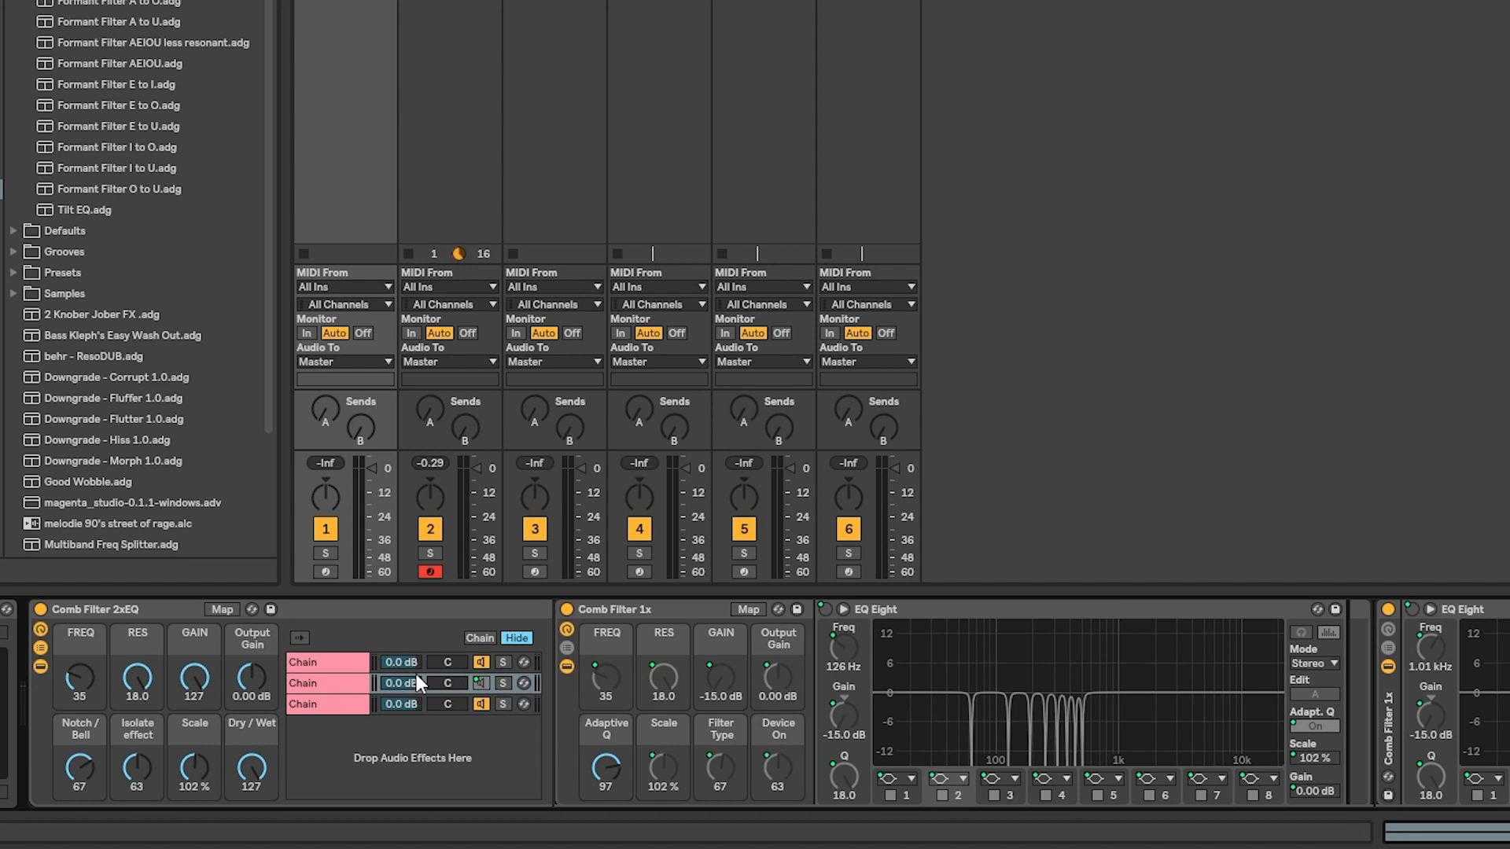
pyautogui.click(332, 706)
pyautogui.click(303, 686)
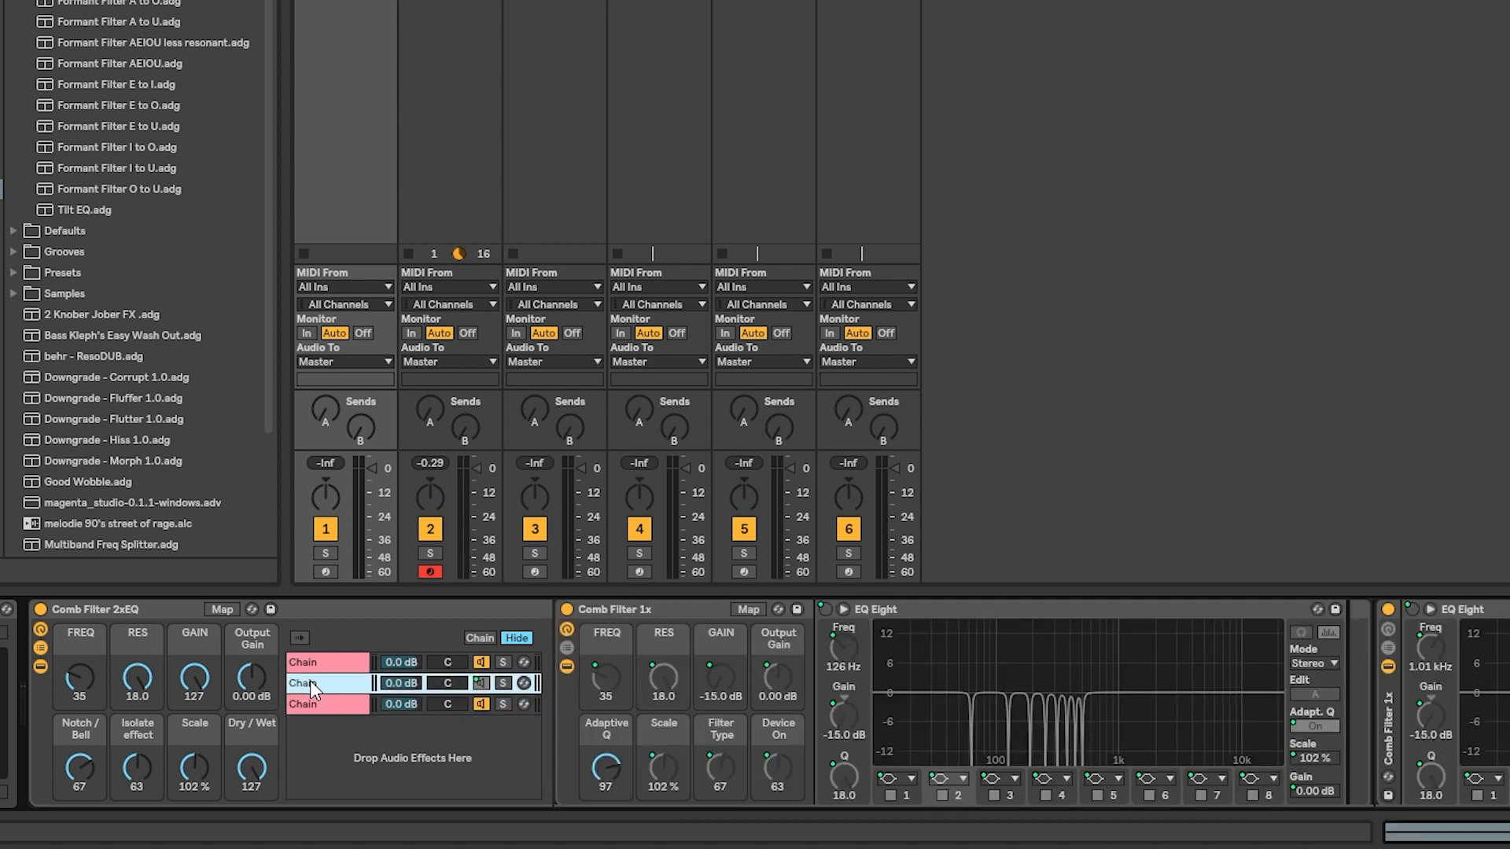
pyautogui.hscroll(5, 755, 704)
# Lower the Dry / Wet macro to 64 and compare the EQ Eight devices in the first and second chains.
pyautogui.moveTo(40, 767); pyautogui.dragTo(40, 770)
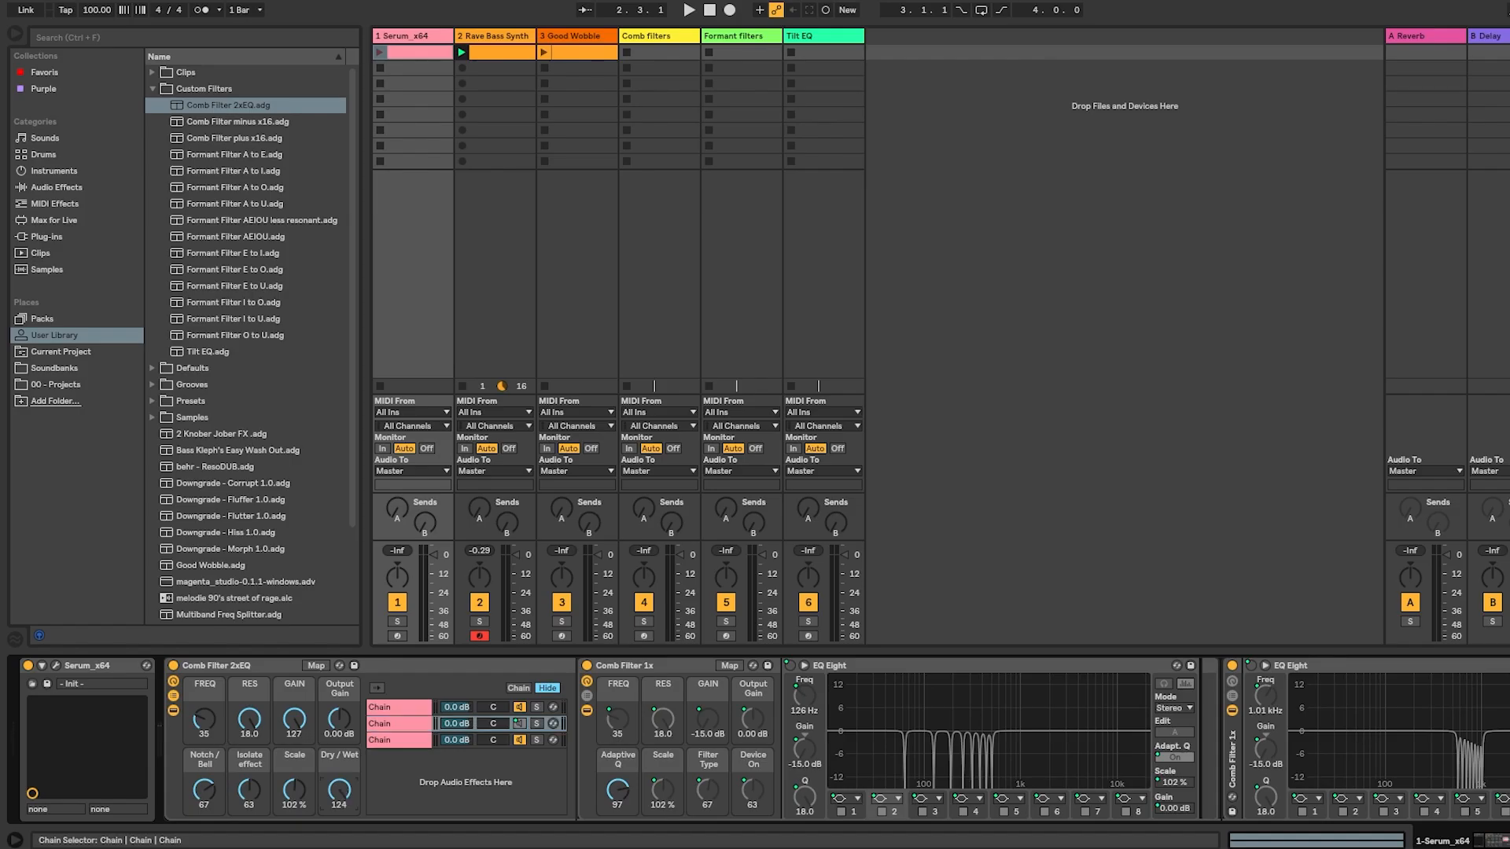
pyautogui.moveTo(339, 789); pyautogui.dragTo(339, 796)
pyautogui.moveTo(358, 779); pyautogui.dragTo(358, 785)
pyautogui.click(398, 707)
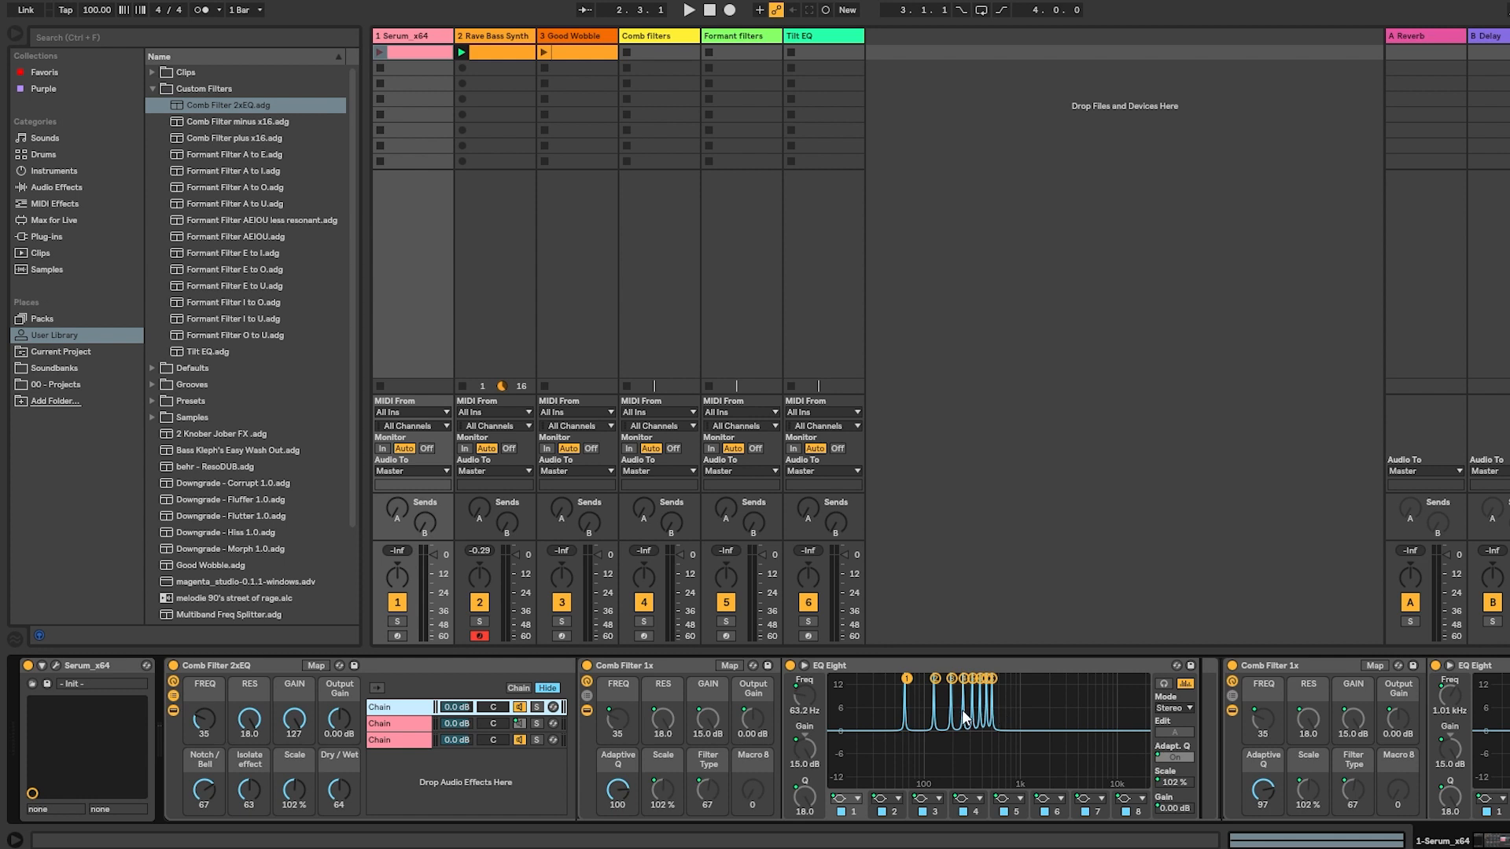
pyautogui.click(400, 724)
pyautogui.hscroll(3, 811, 755)
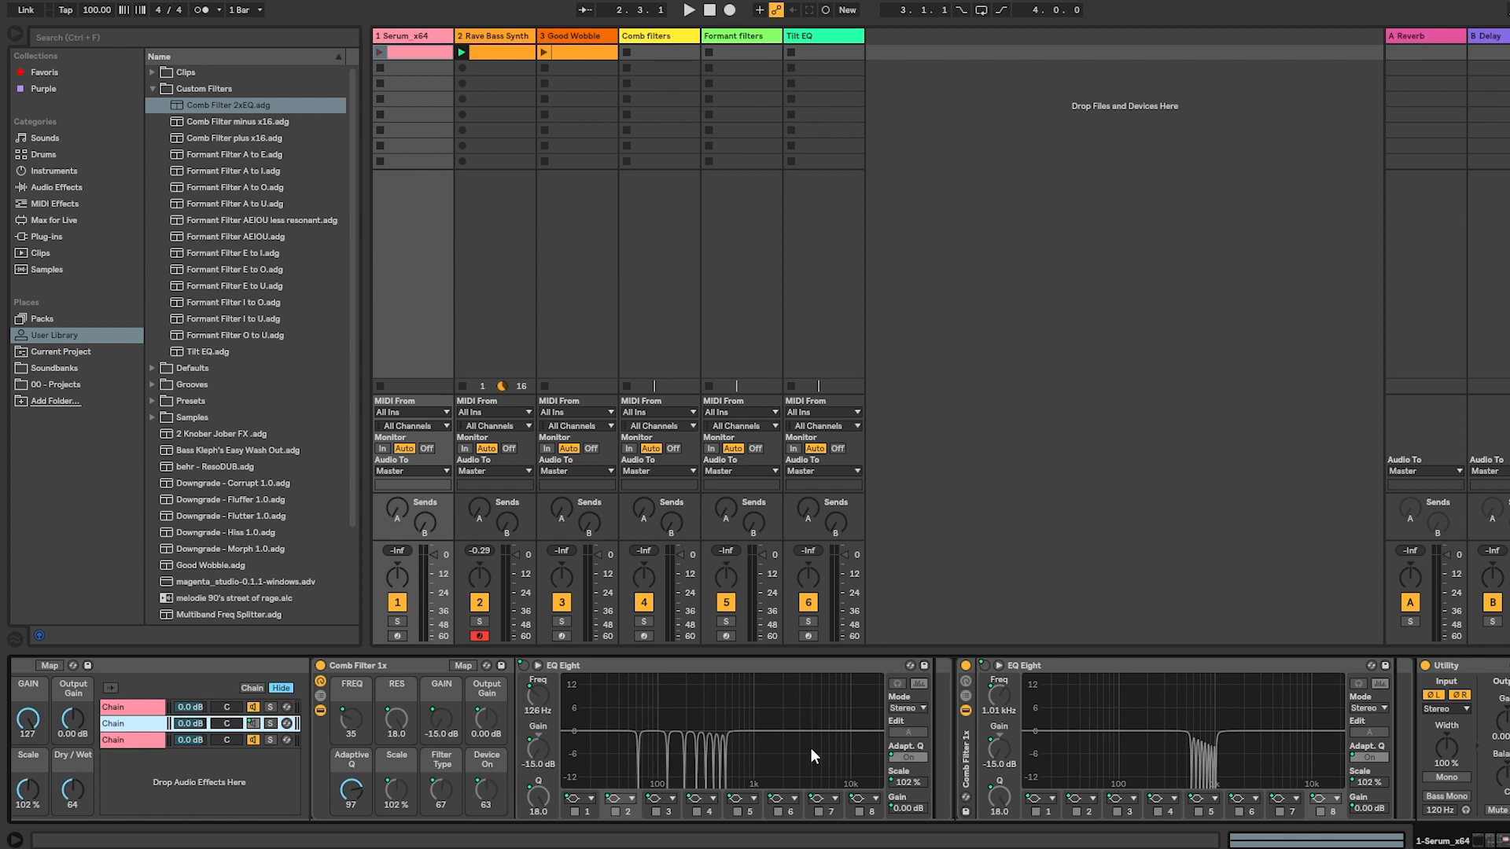
pyautogui.hscroll(-3, 559, 711)
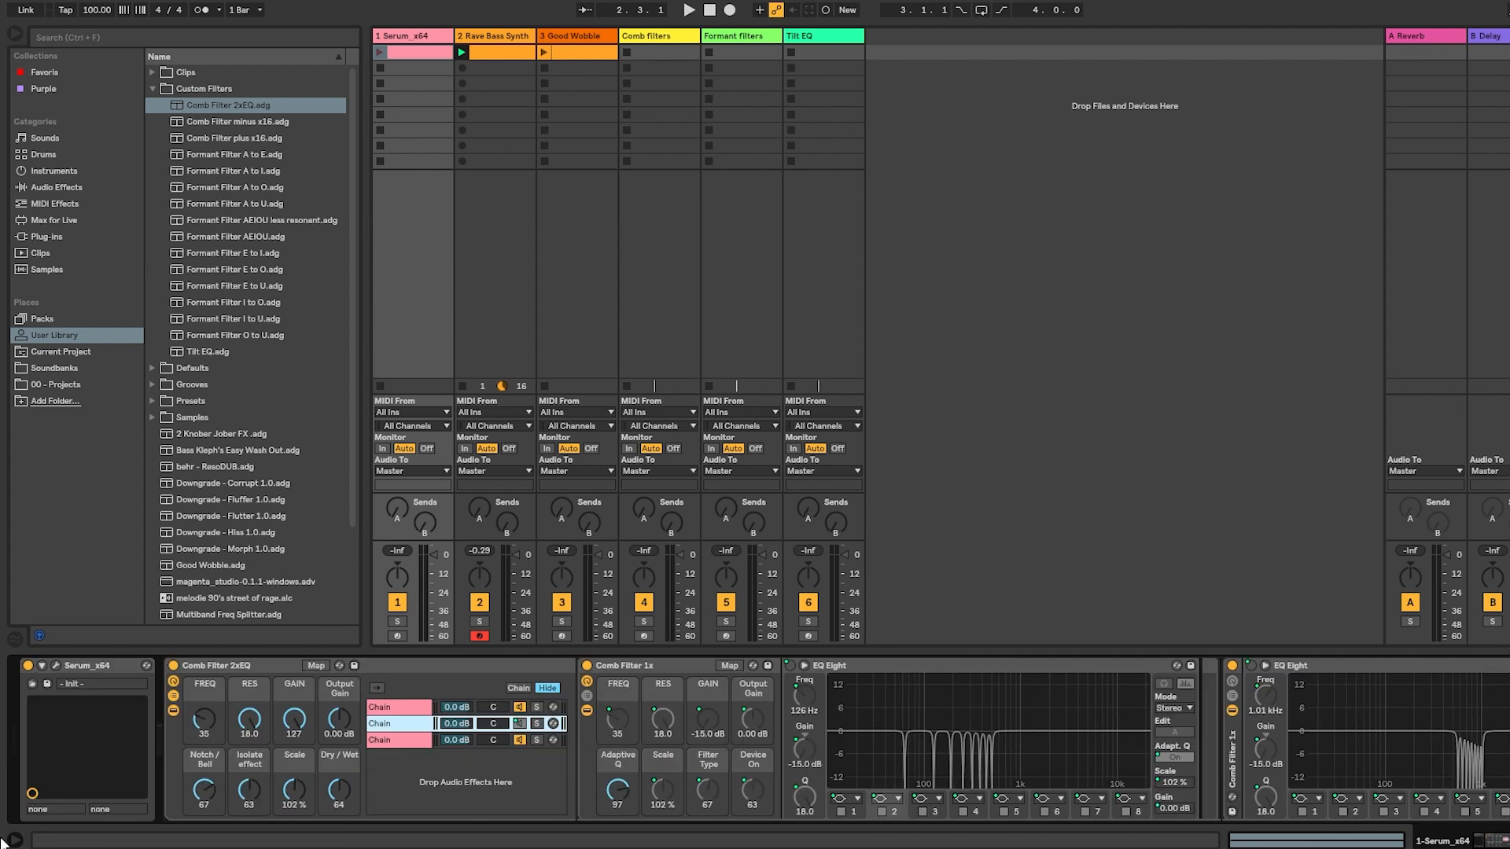
# Return the Dry / Wet macro to 127 and show the first chain's two nested EQ Eight devices.
pyautogui.moveTo(334, 792); pyautogui.dragTo(334, 719)
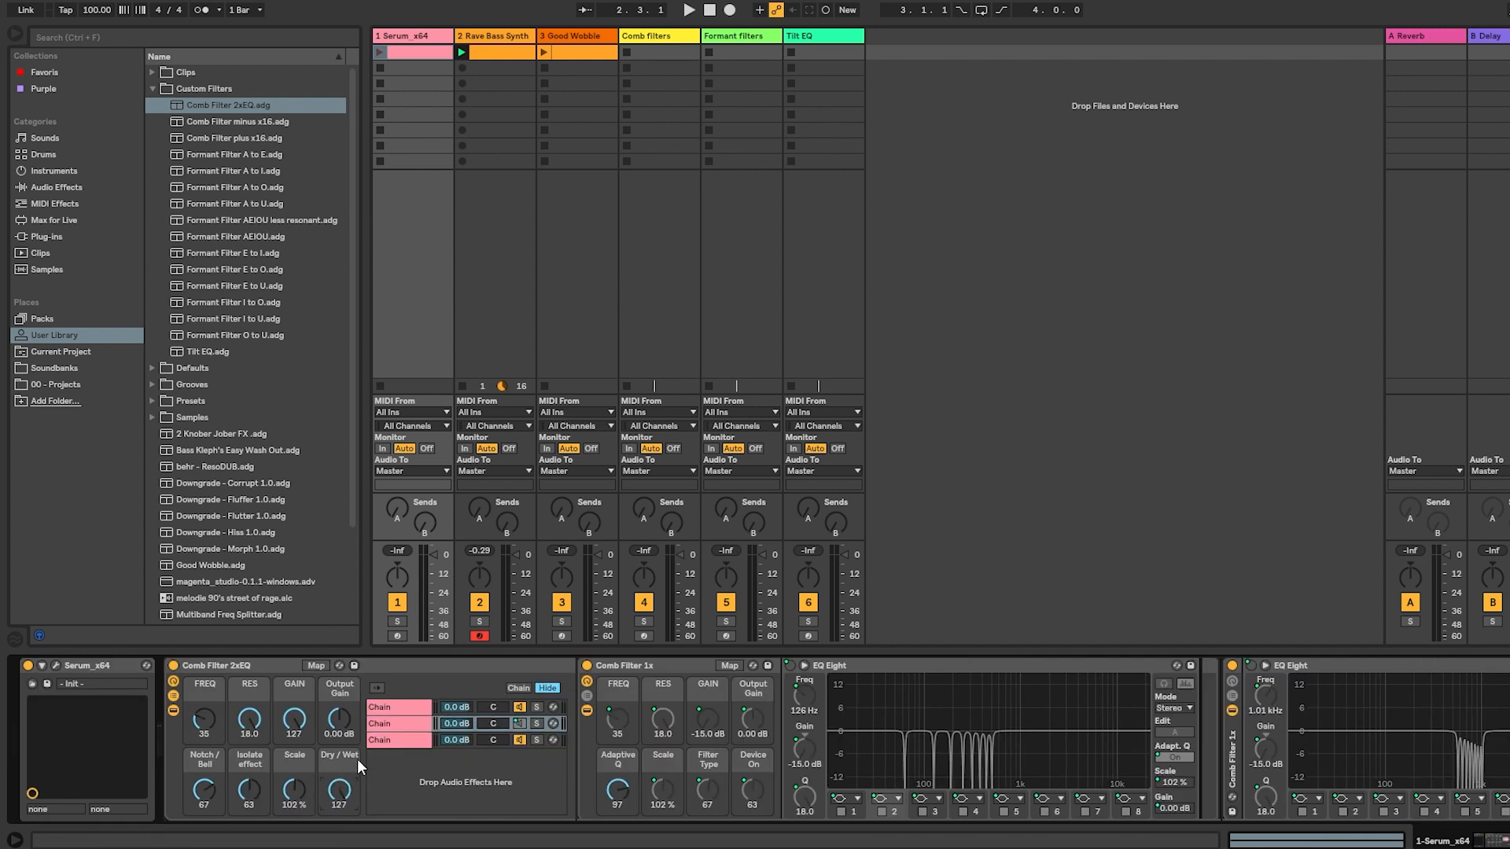
pyautogui.click(401, 708)
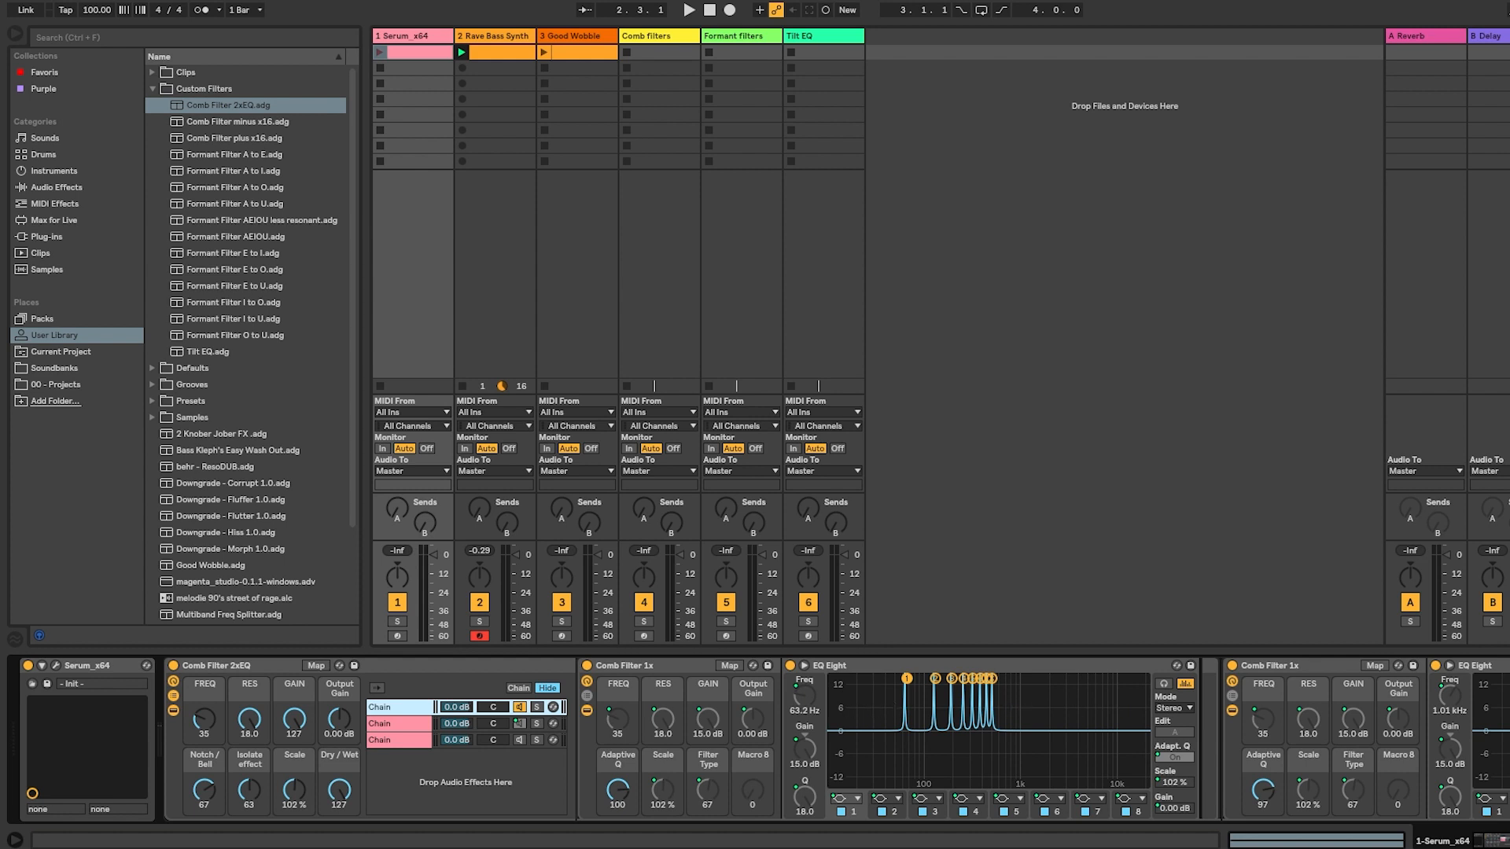
pyautogui.hscroll(2, 865, 751)
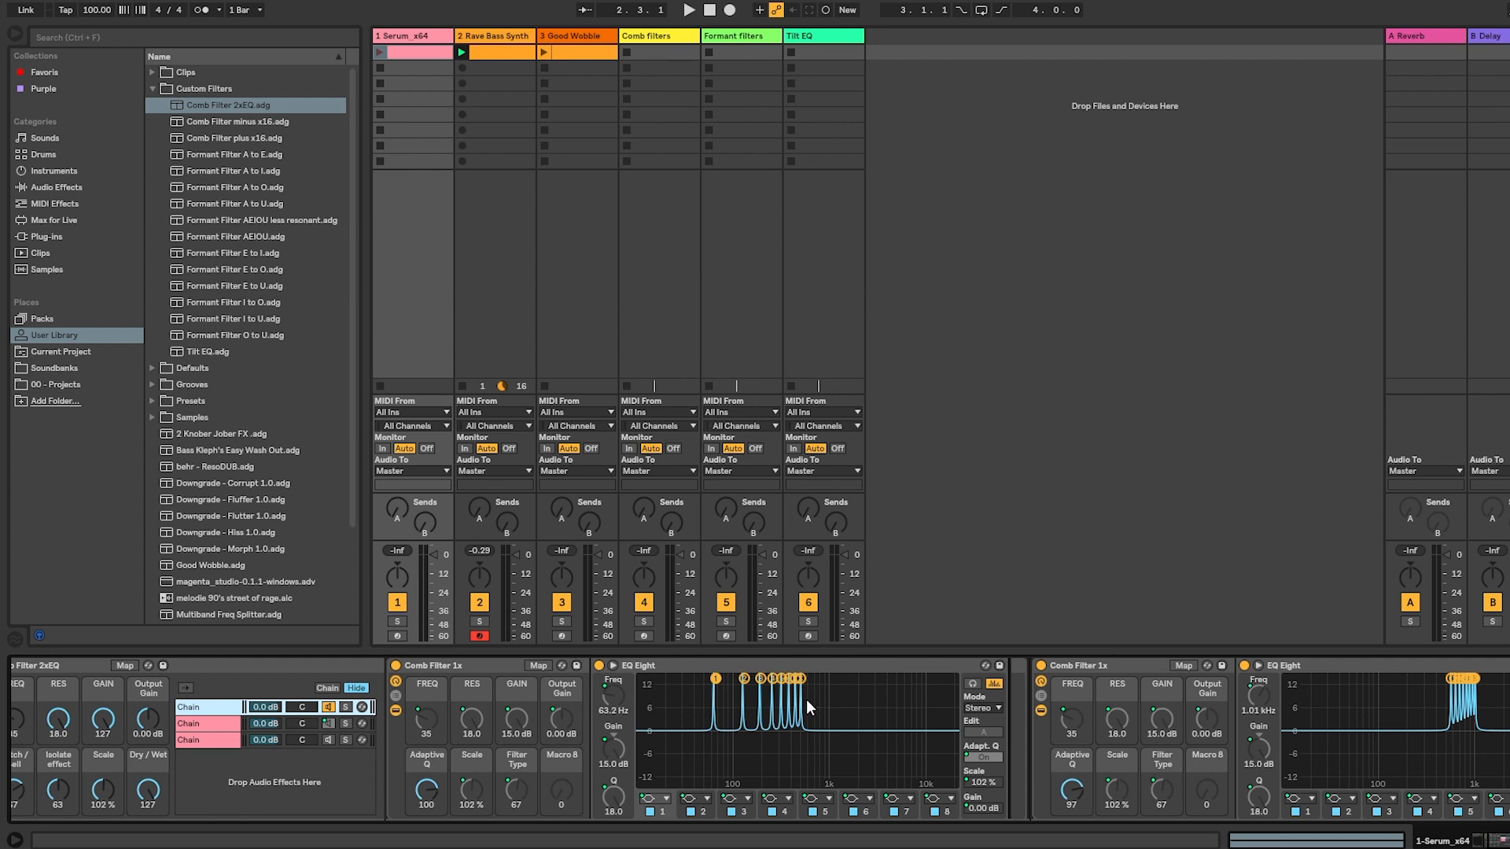
# Enter macro mapping mode on Comb Filter 2xEQ and examine the Isolate effect mappings to the second chain and its EQ Eight devices.
pyautogui.click(126, 665)
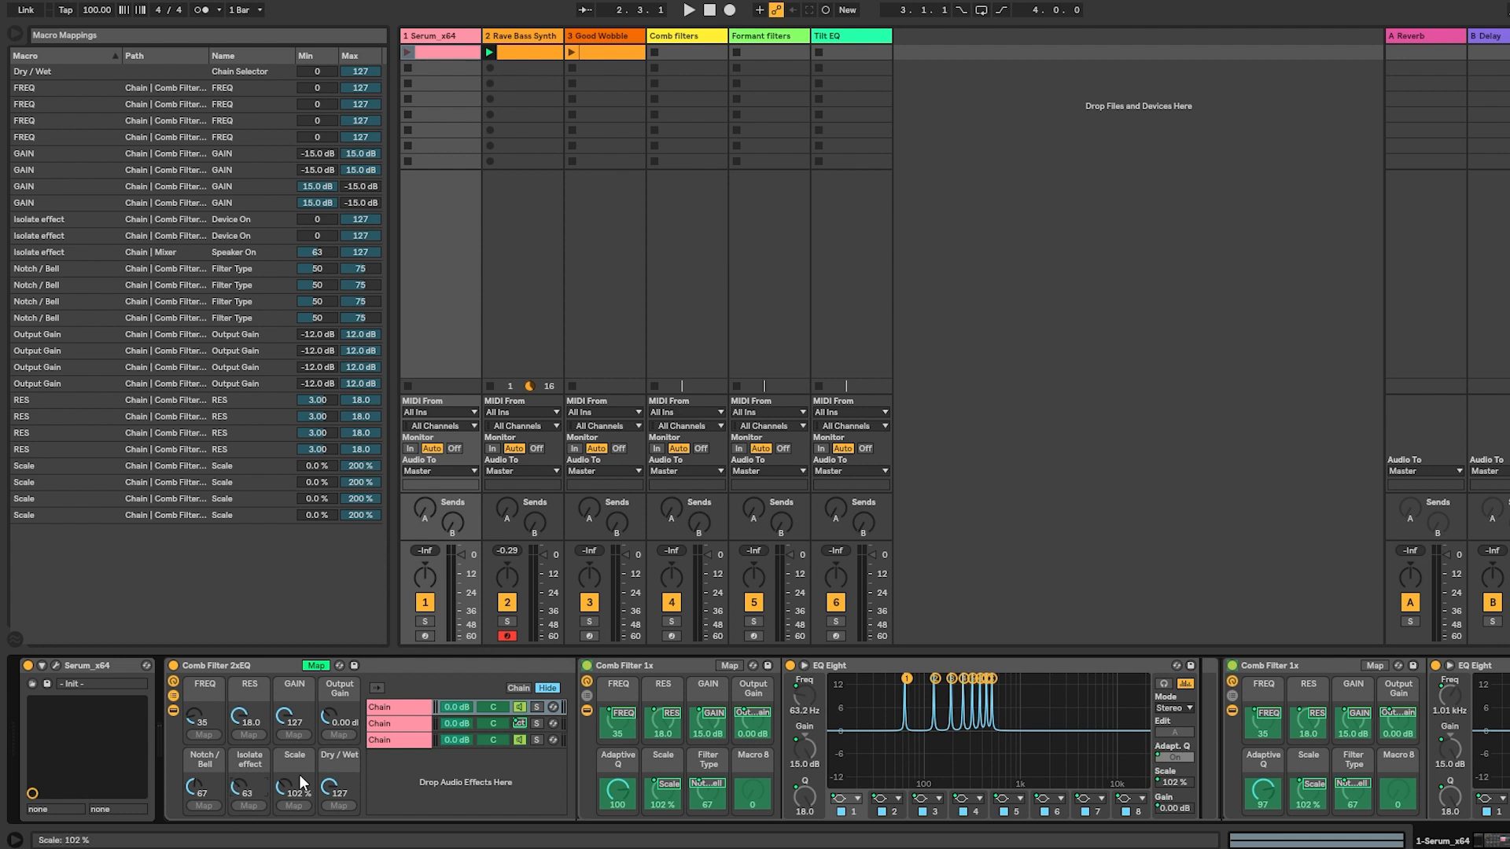
pyautogui.click(395, 723)
pyautogui.click(251, 792)
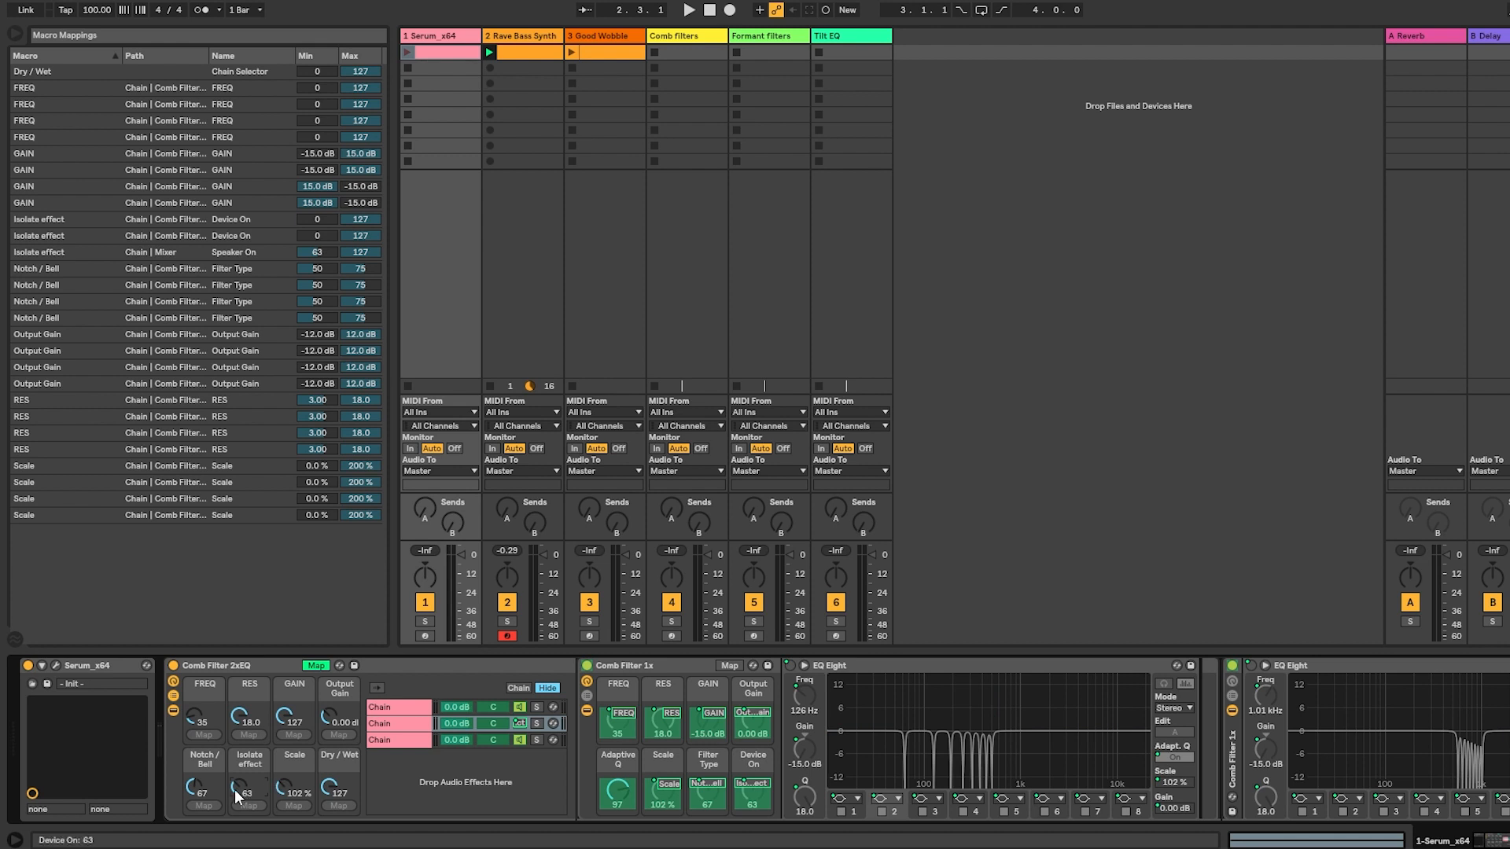
pyautogui.click(396, 724)
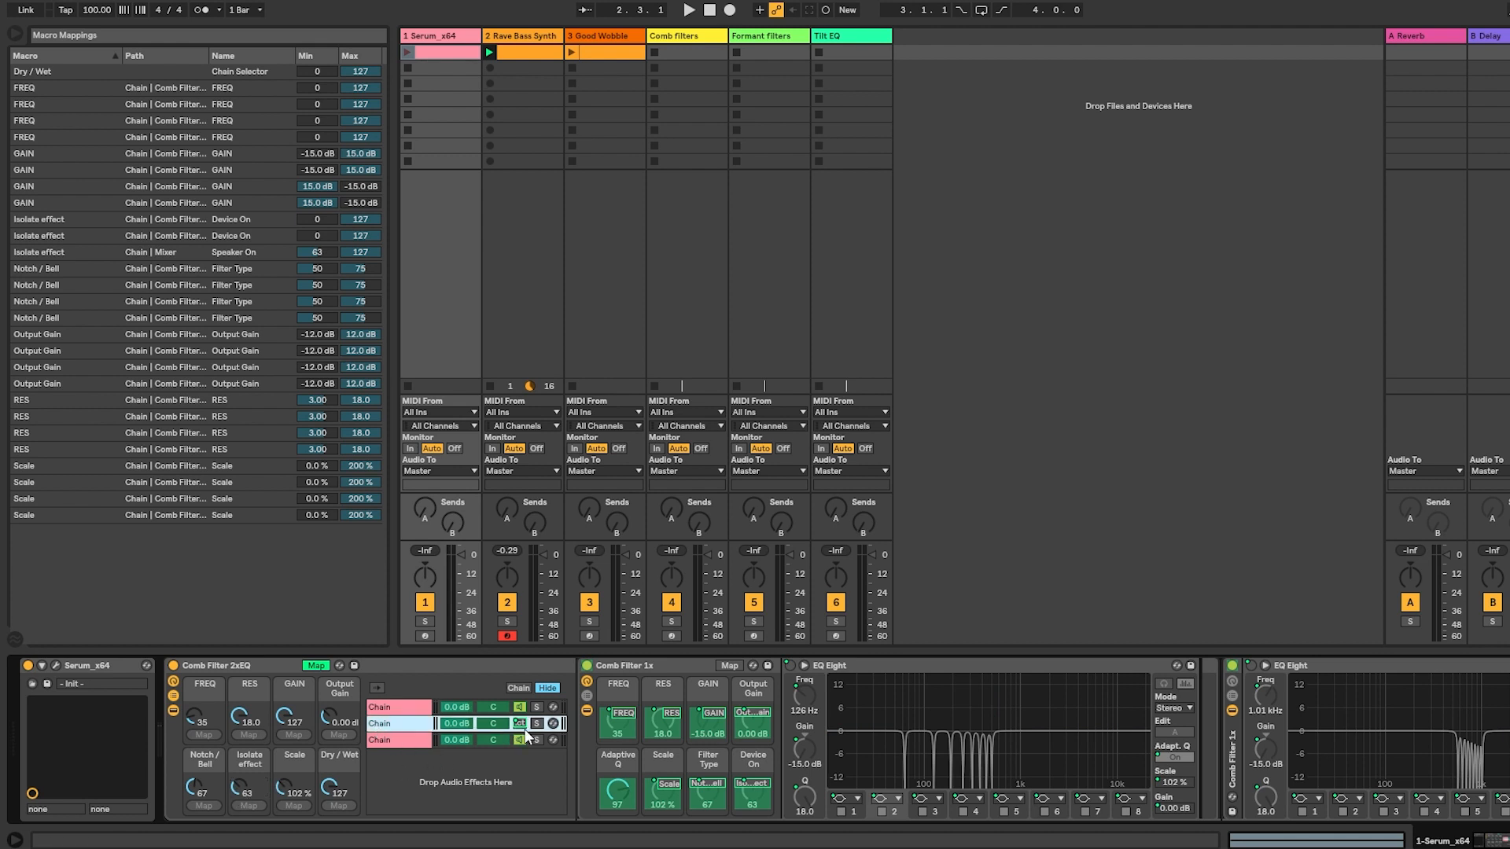
pyautogui.click(865, 689)
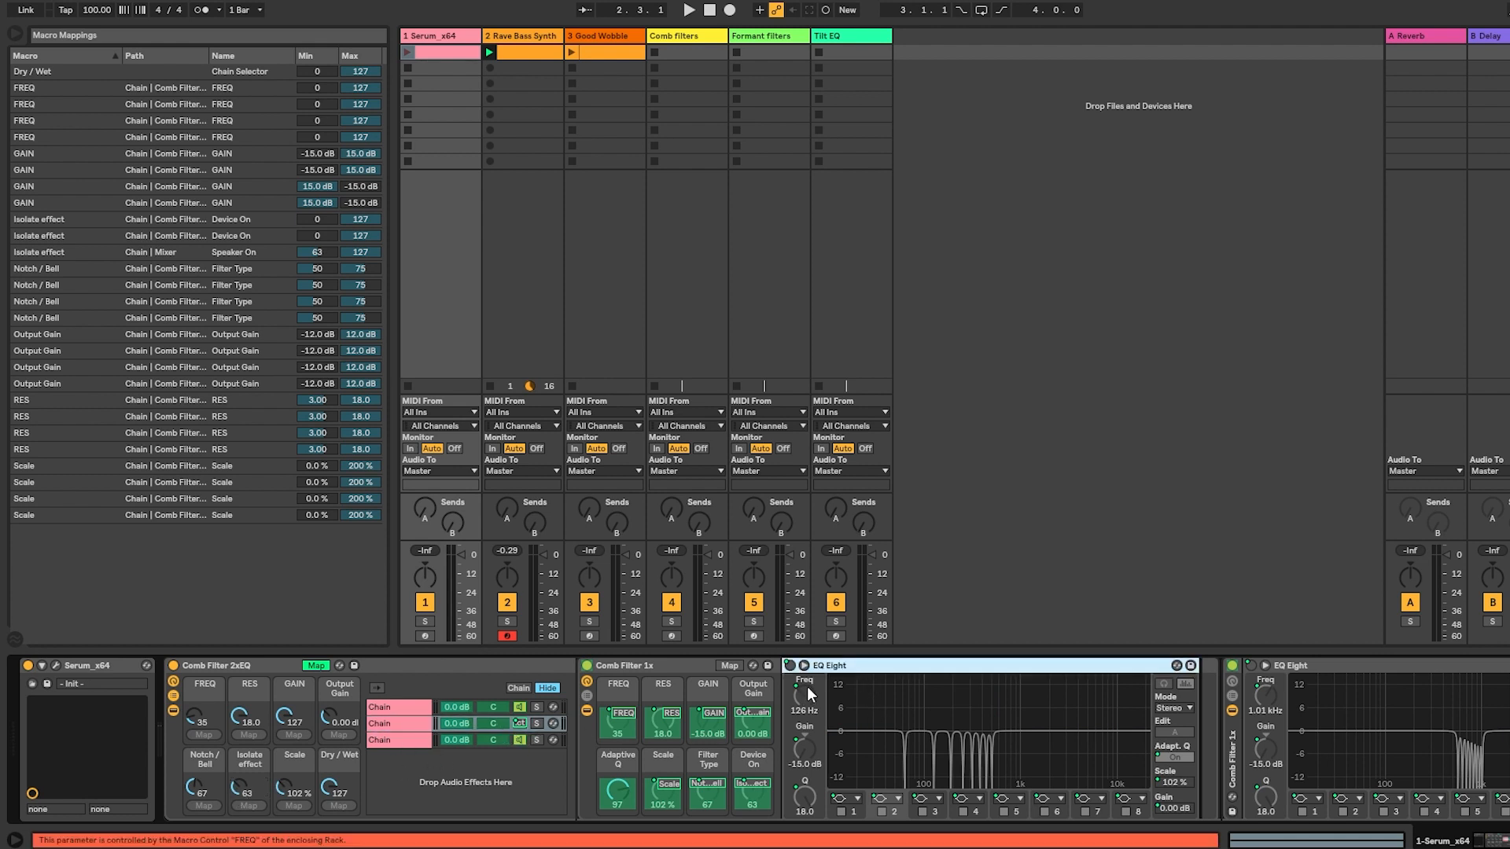
pyautogui.click(1353, 668)
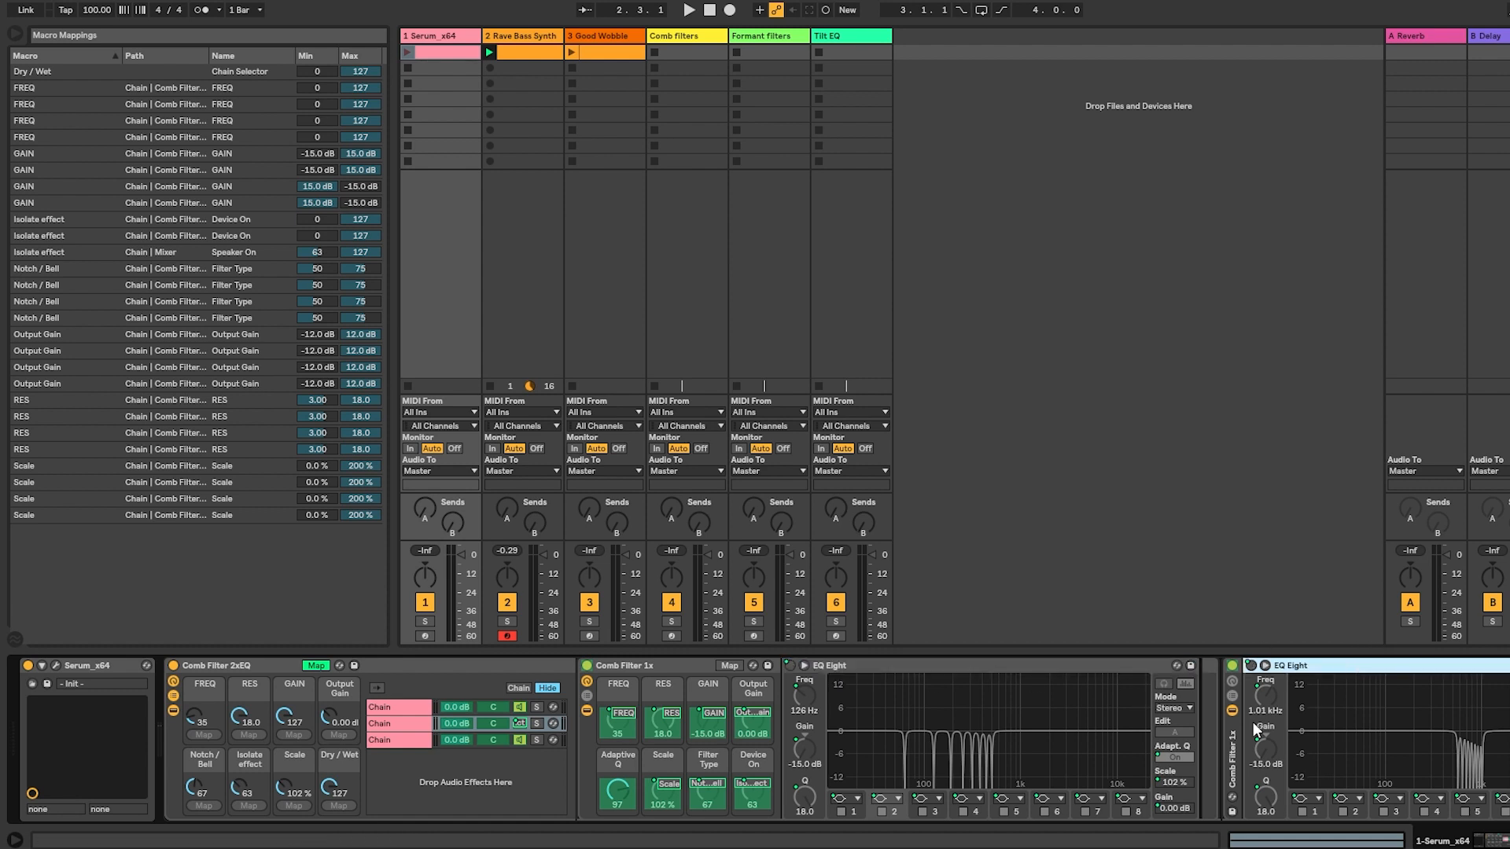
# On the Comb Filter 2xEQ rack, set Dry / Wet to 106, FREQ to 32, RES to 5.43 and GAIN to 0 with the first chain's EQ shown.
pyautogui.moveTo(328, 784); pyautogui.dragTo(328, 808)
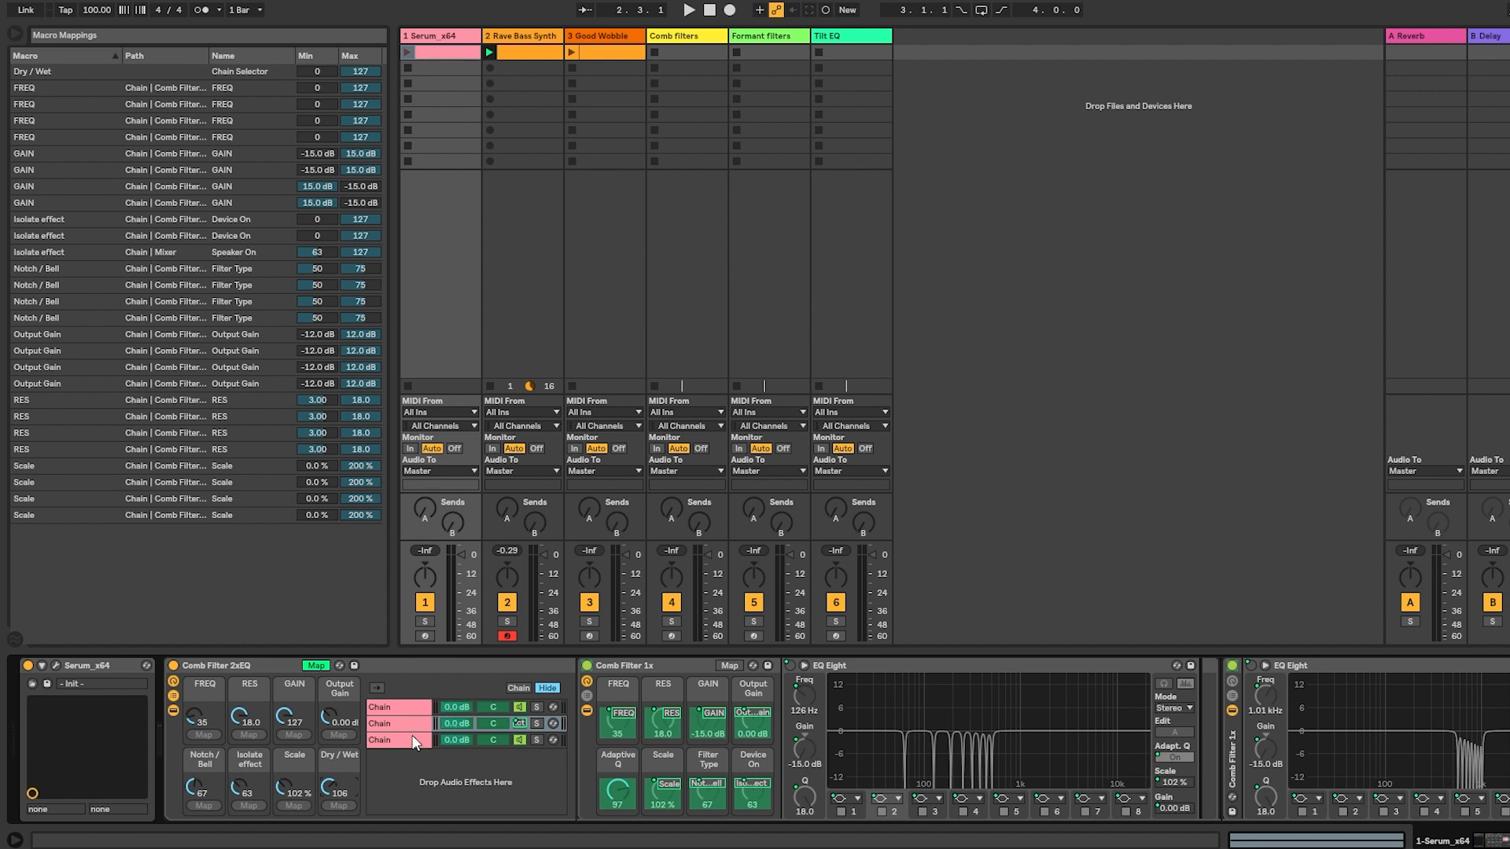
pyautogui.click(407, 711)
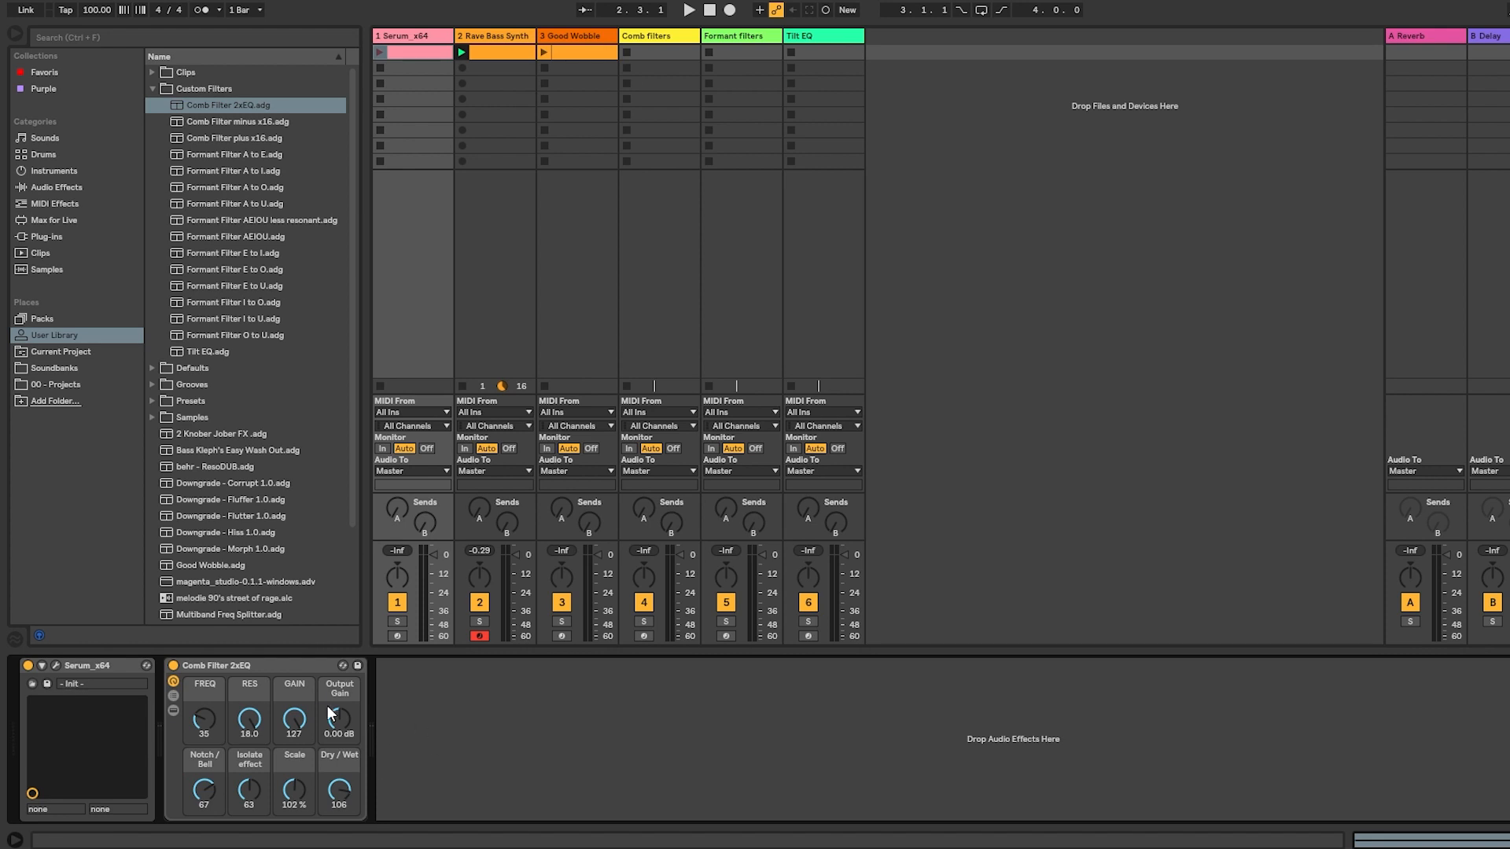
pyautogui.click(172, 712)
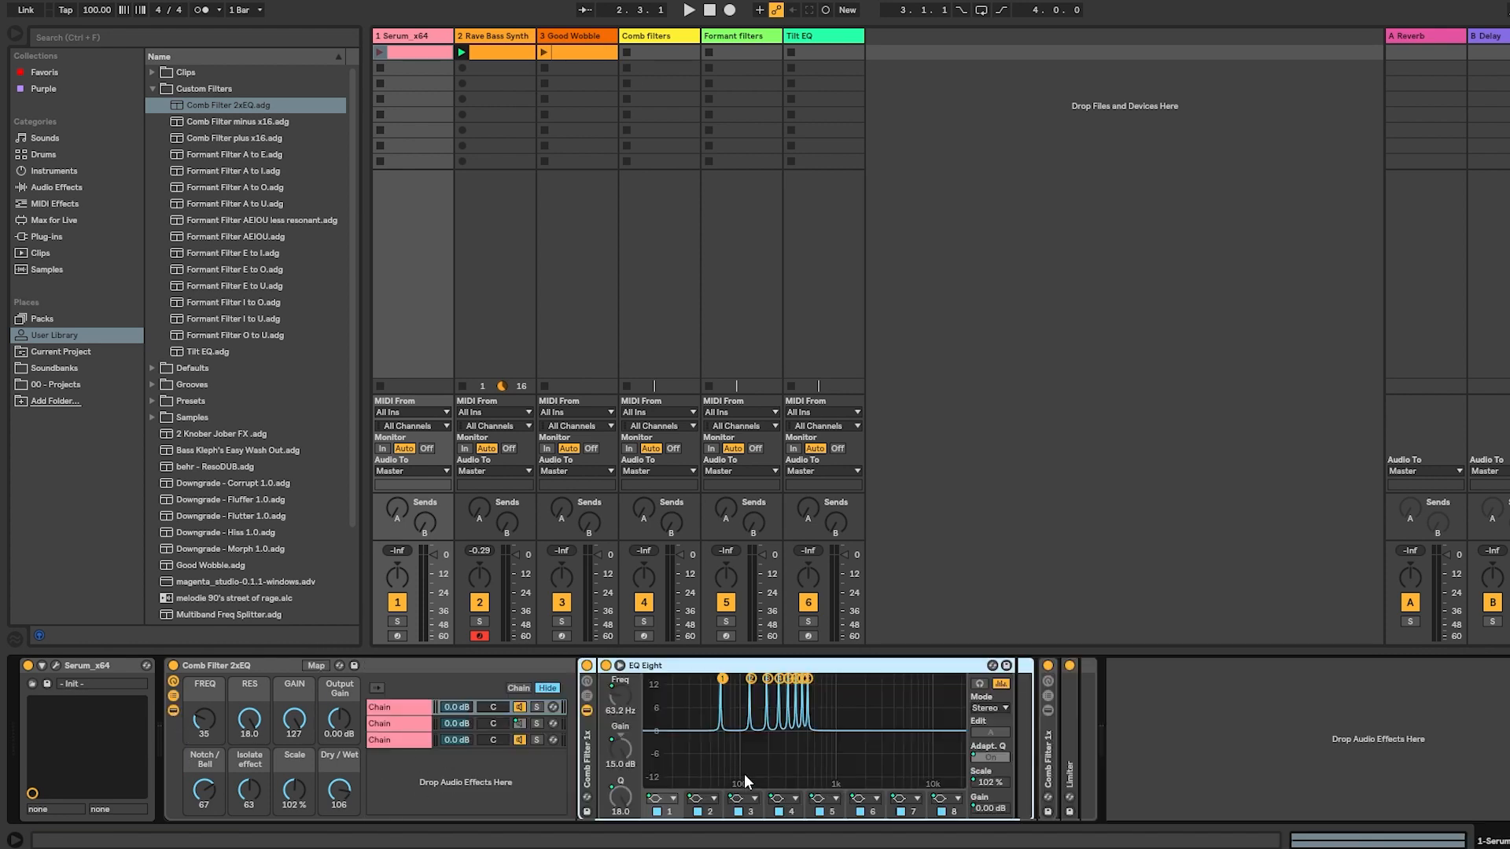
pyautogui.moveTo(195, 728); pyautogui.dragTo(211, 759)
pyautogui.moveTo(295, 714); pyautogui.dragTo(294, 728)
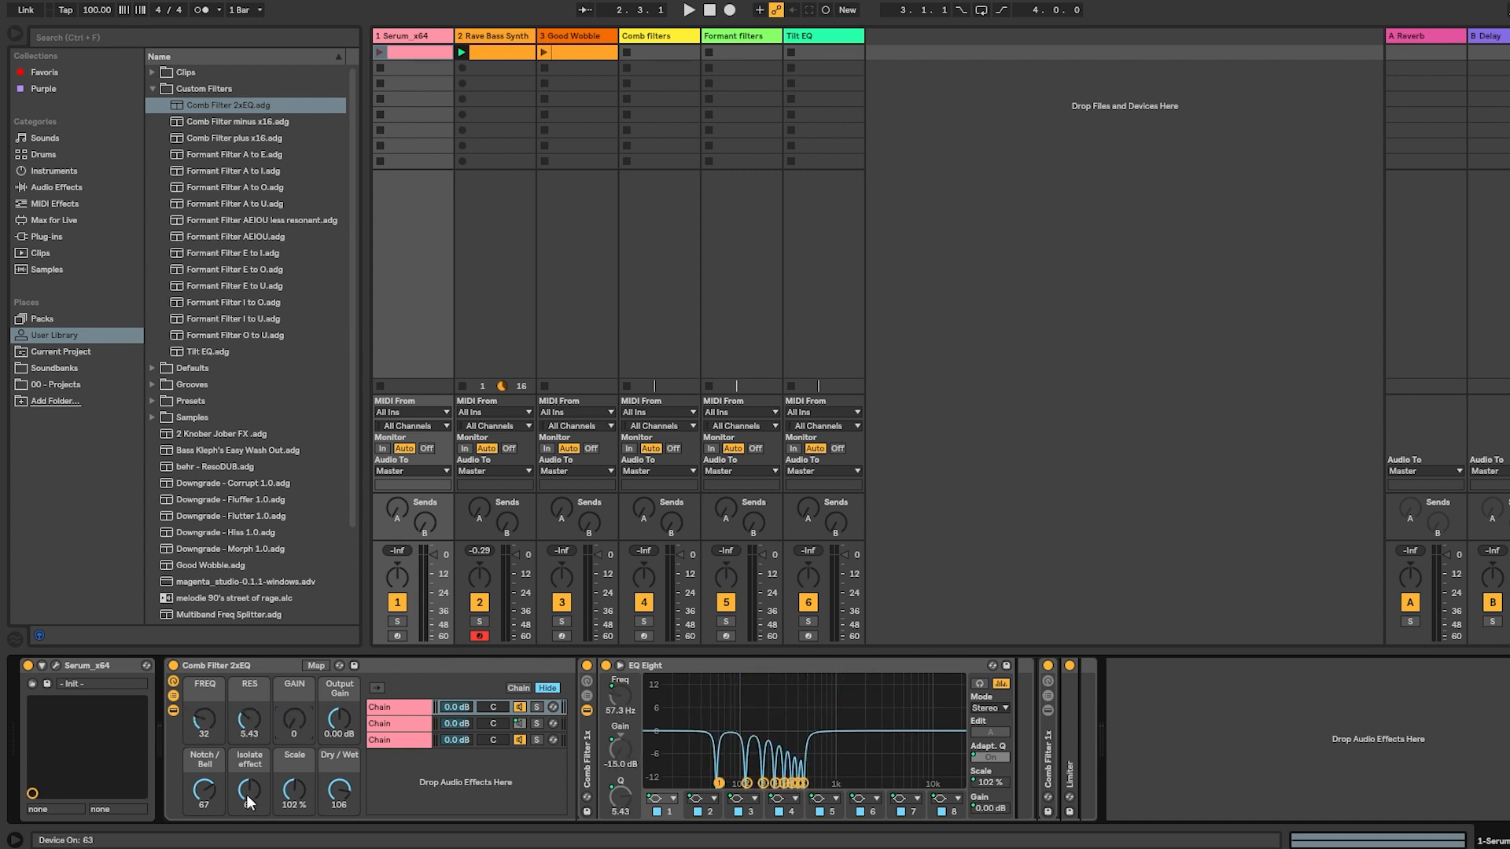
# Replace the Comb Filter 2xEQ rack on the Serum_x64 track with Comb Filter minus x16 and show its chains and devices.
pyautogui.click(239, 667)
pyautogui.press('Delete')
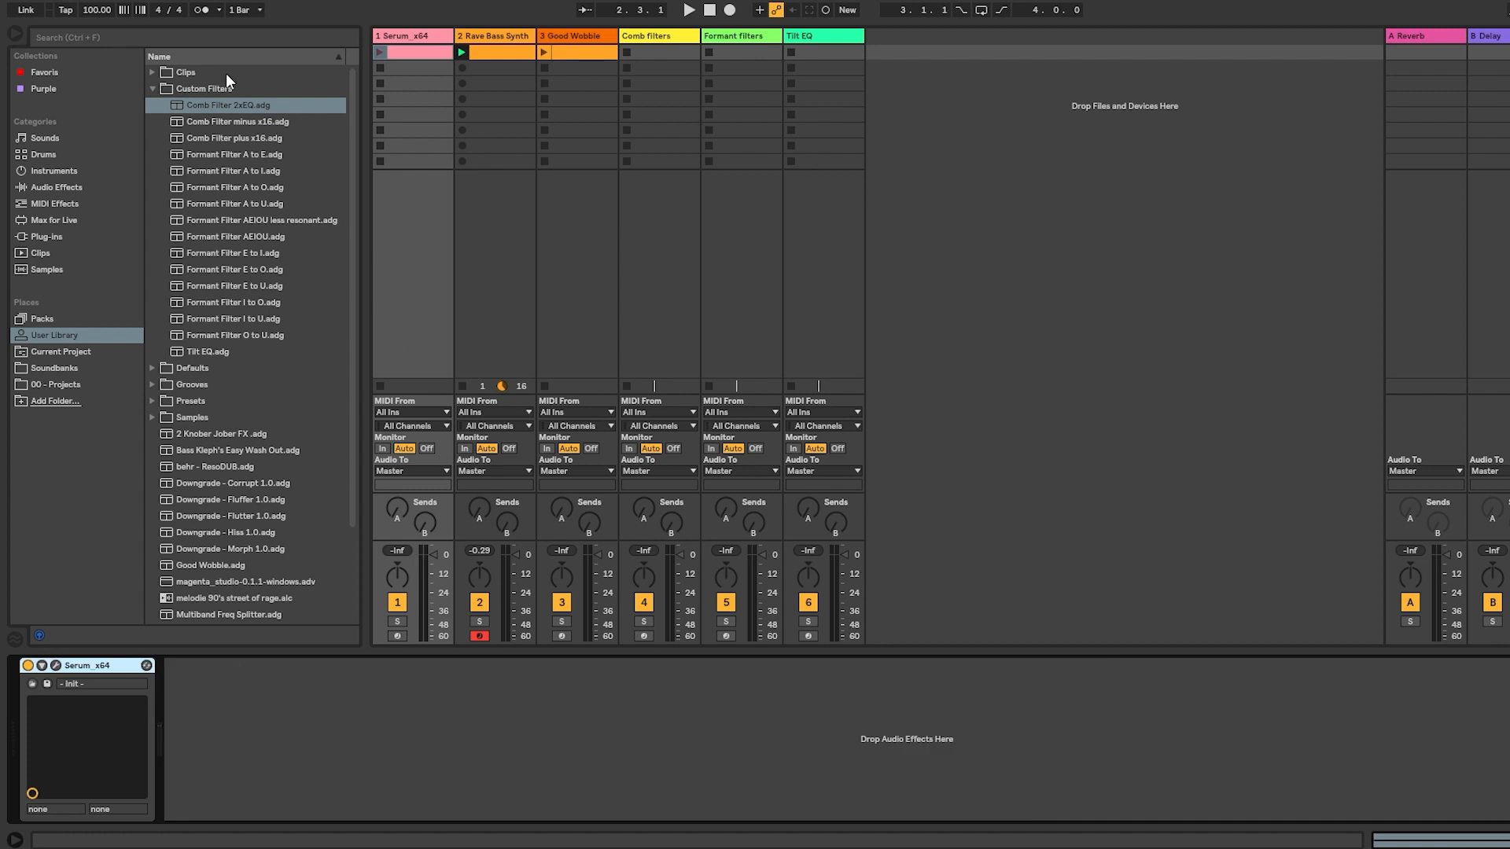
pyautogui.moveTo(257, 121)
pyautogui.mouseDown()
pyautogui.moveTo(519, 703)
pyautogui.moveTo(423, 720)
pyautogui.mouseUp()
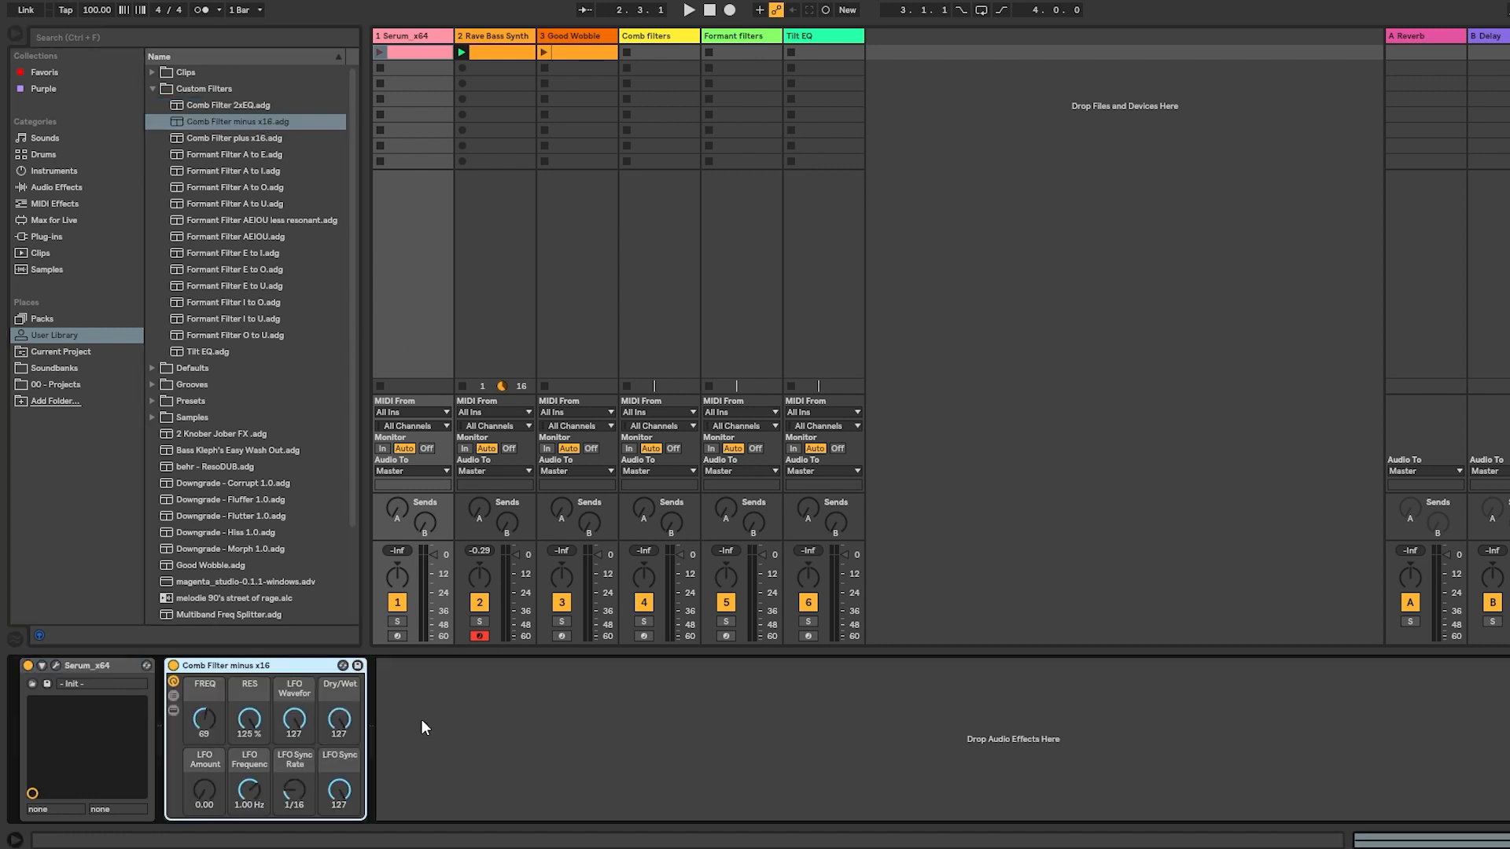
pyautogui.click(173, 711)
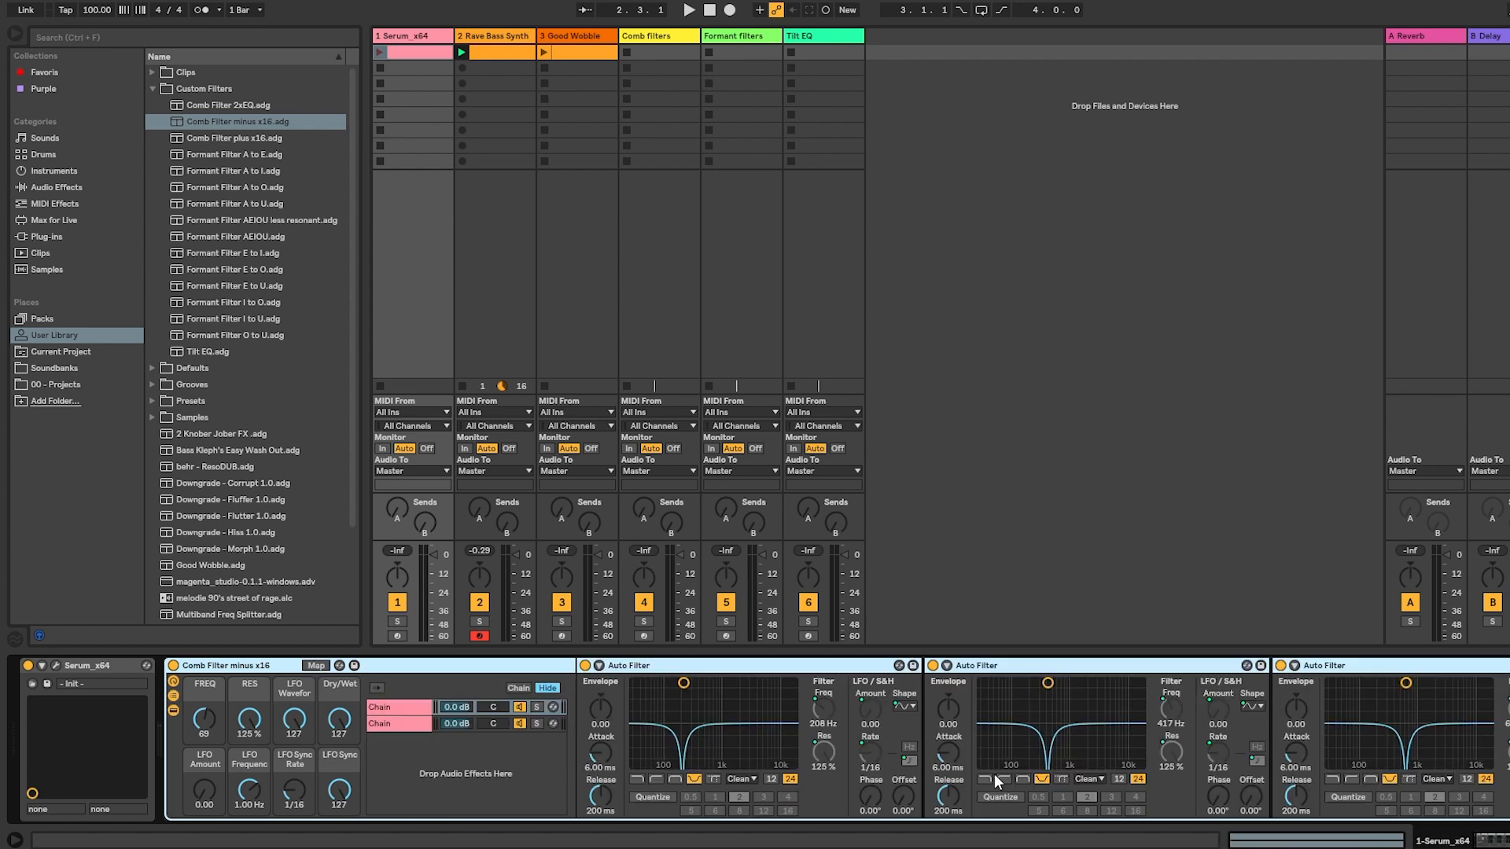
# Examine the first Auto Filter in Comb Filter minus x16 and the rack's macro mappings.
pyautogui.click(649, 667)
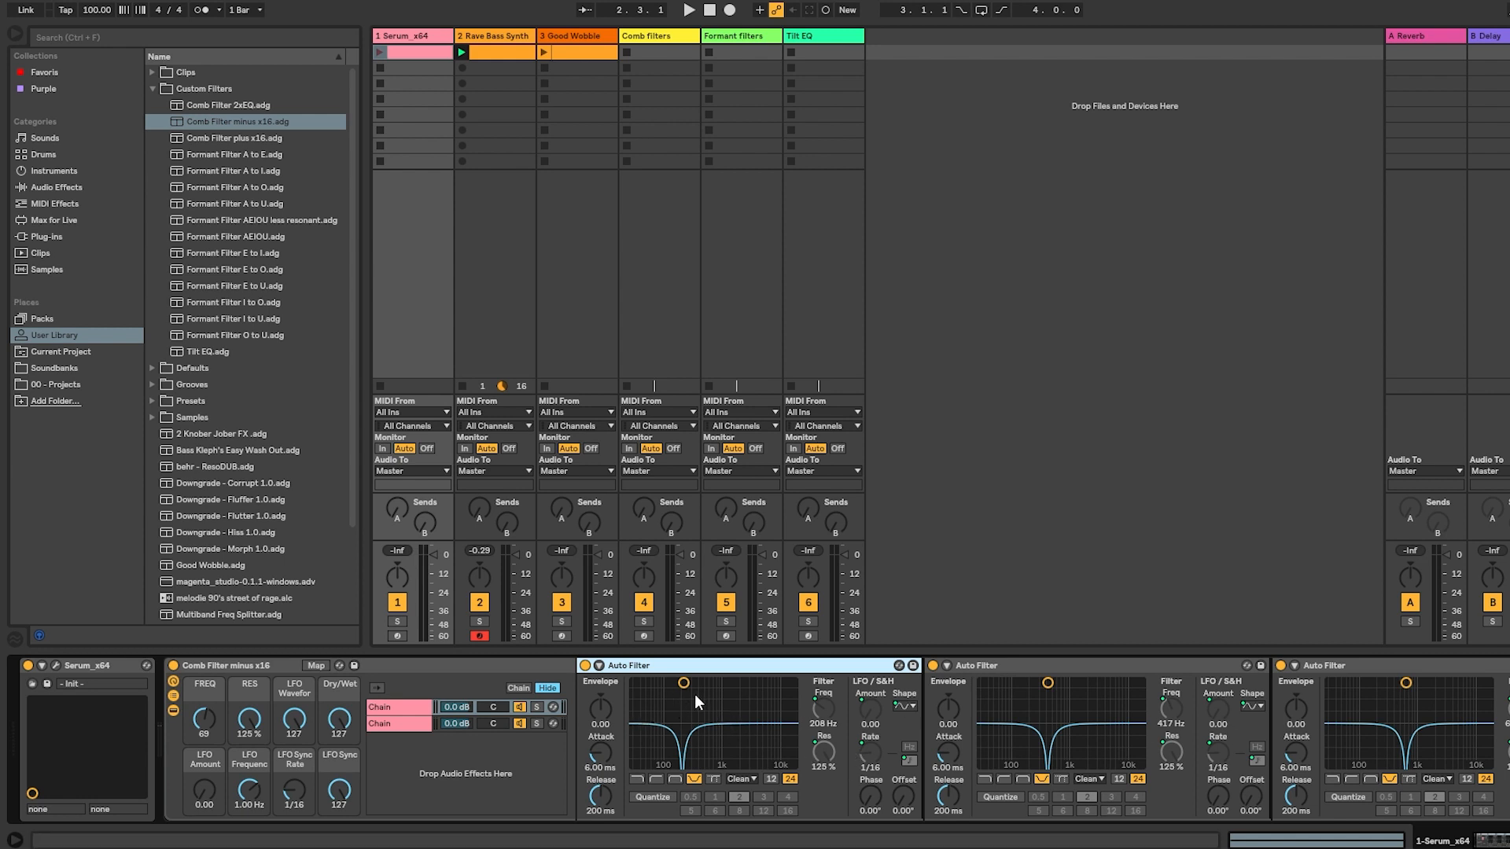
pyautogui.click(815, 716)
pyautogui.click(316, 665)
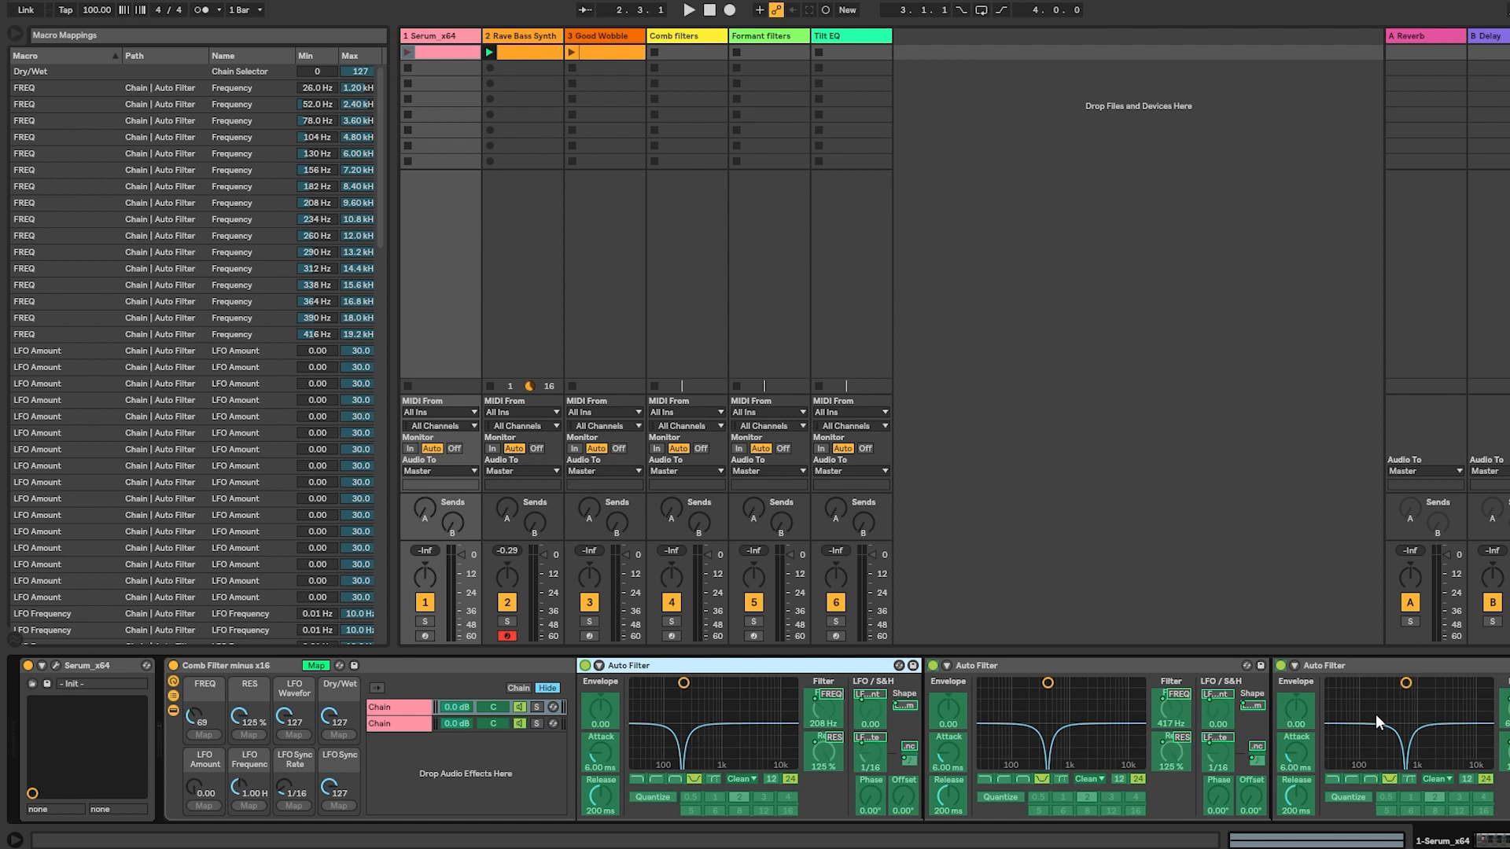
pyautogui.hotkey('ctrl', 'm')
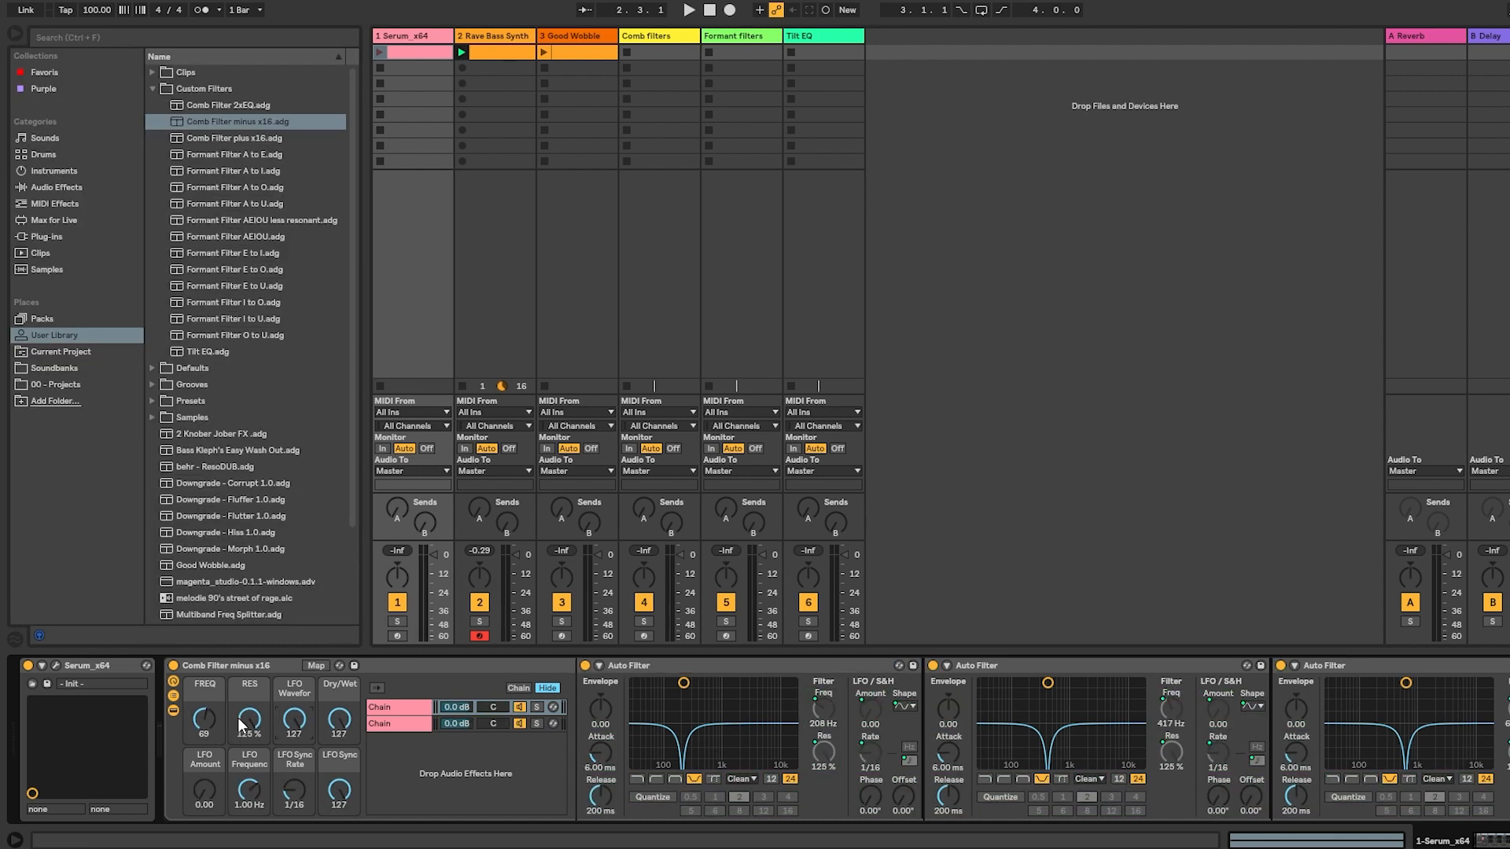
# Set the LFO Waveform macro to 56 and inspect the second chain and the chain selector zones of Comb Filter minus x16.
pyautogui.click(830, 717)
pyautogui.moveTo(295, 720); pyautogui.dragTo(294, 776)
pyautogui.click(372, 722)
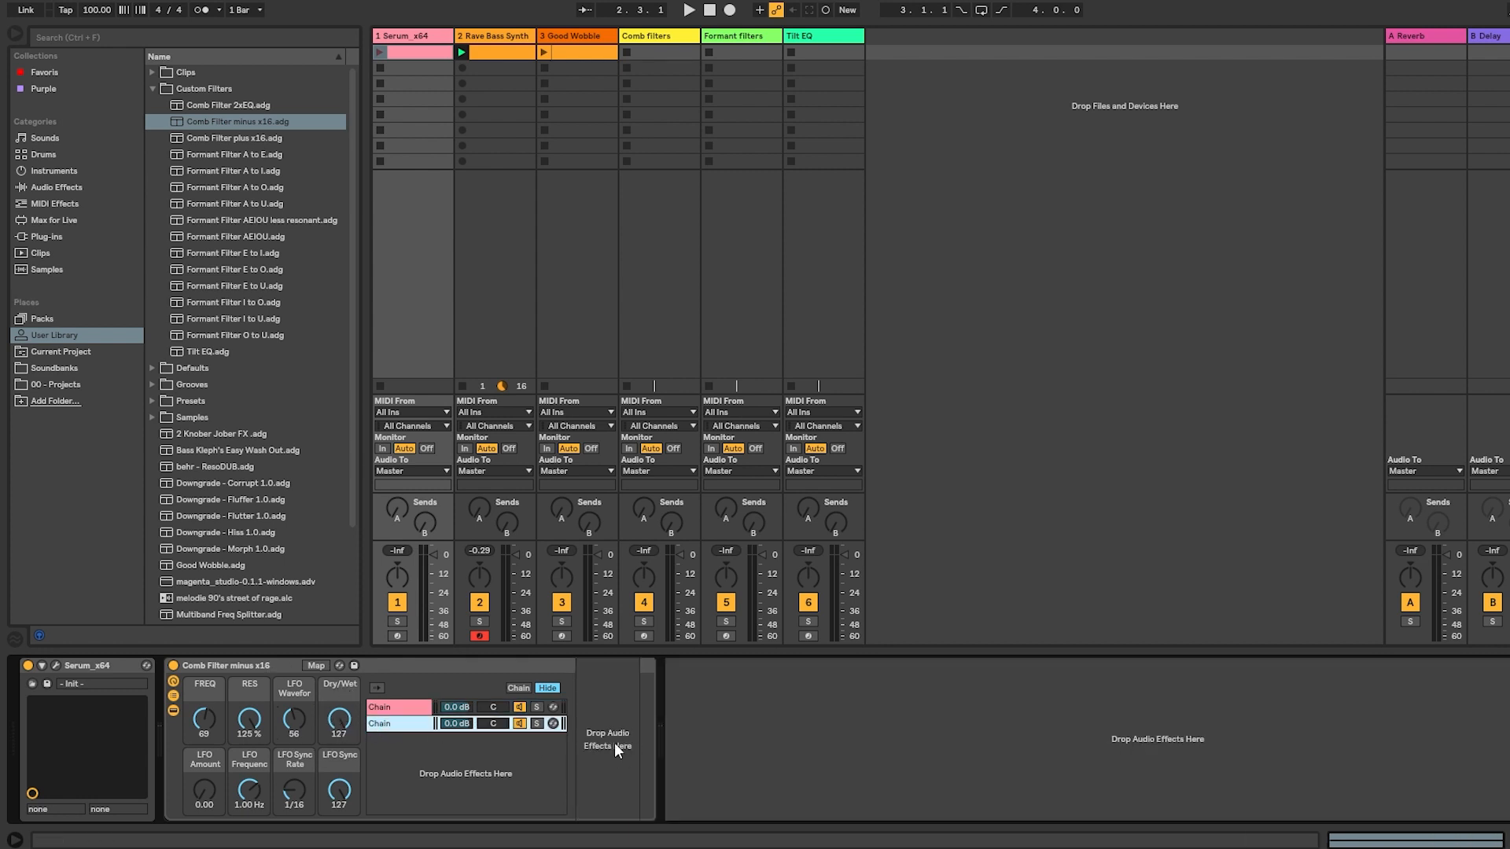
pyautogui.click(524, 688)
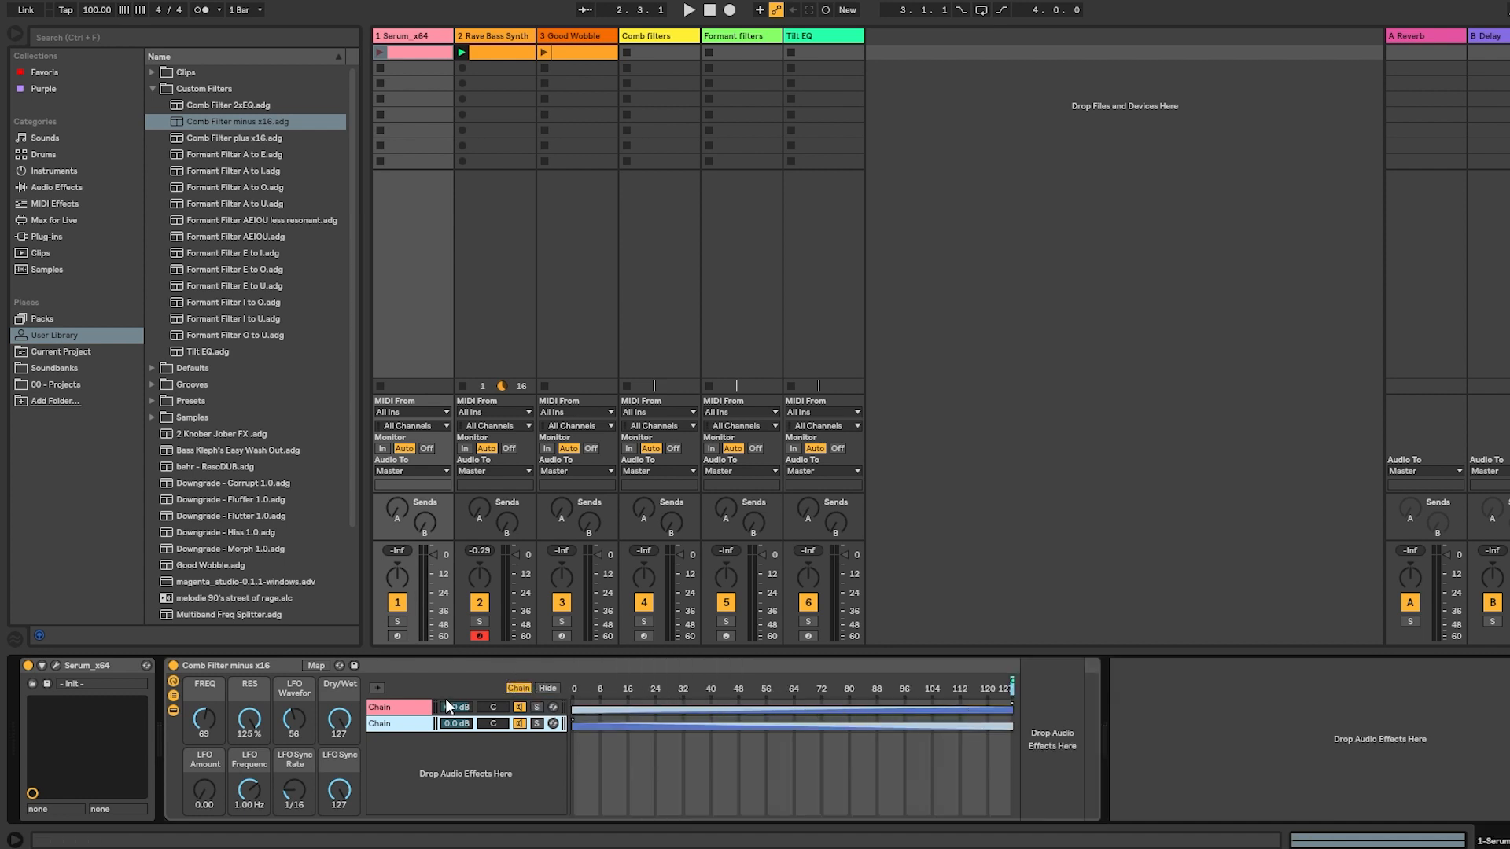
pyautogui.click(548, 688)
pyautogui.click(400, 707)
# Move the LFO Sync macro through 88, 42 and 80 to compare the Auto Filters' synced and free-running LFO rates.
pyautogui.click(340, 788)
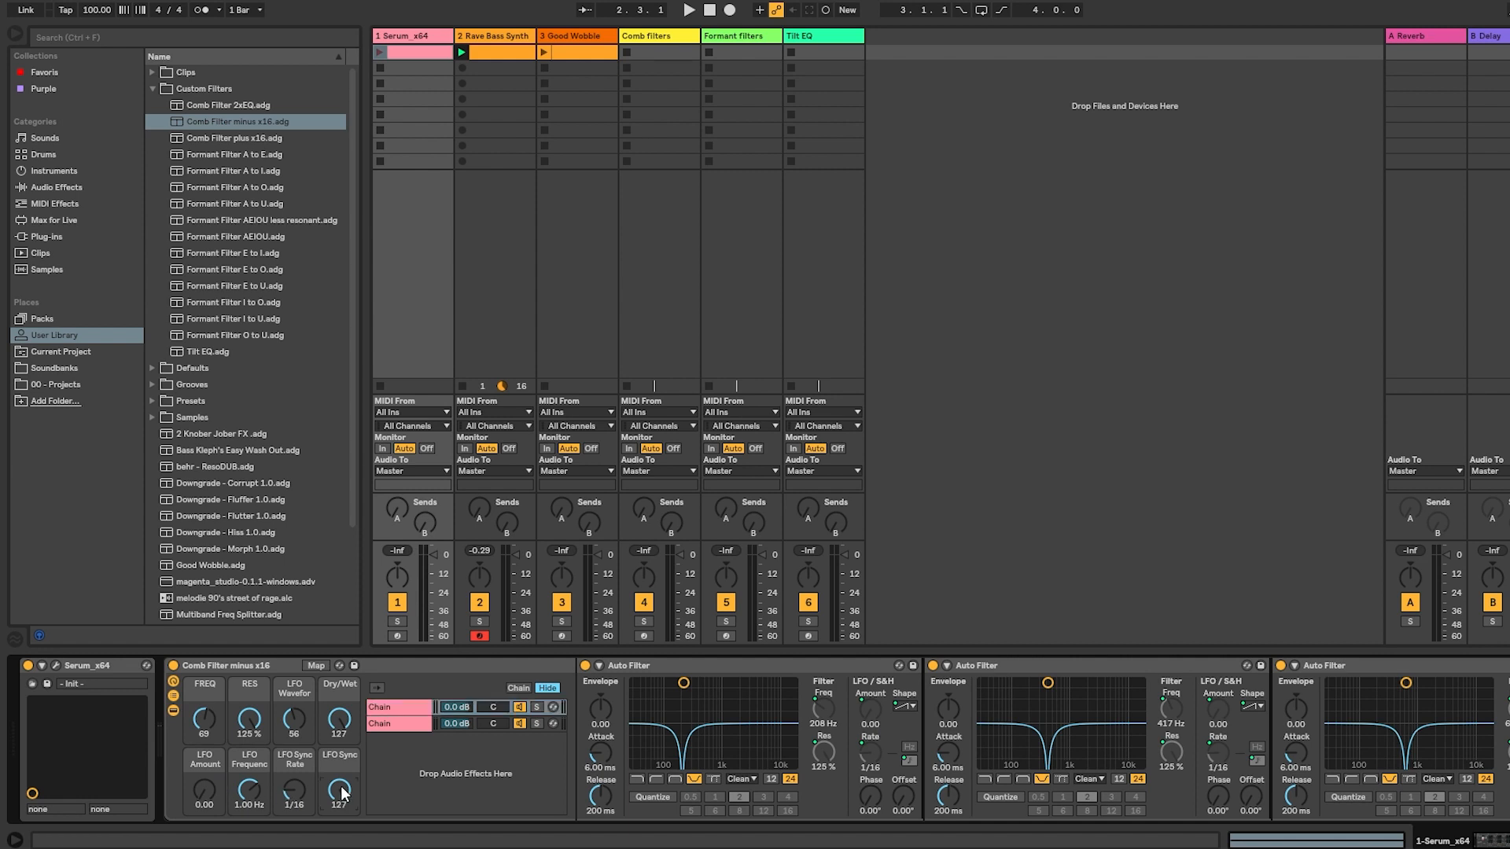
pyautogui.click(910, 761)
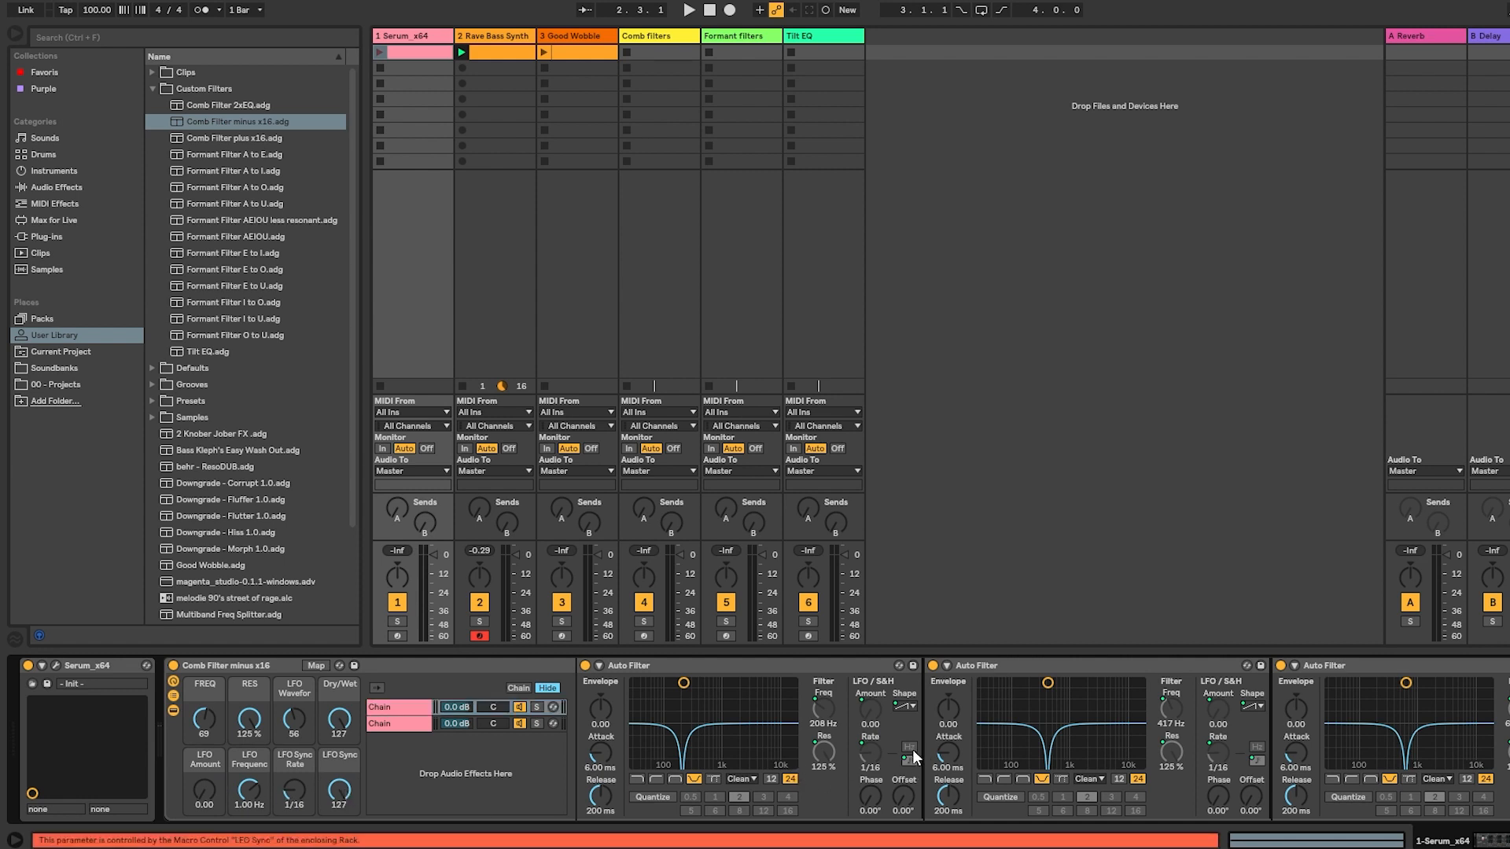
pyautogui.moveTo(339, 788); pyautogui.dragTo(339, 757)
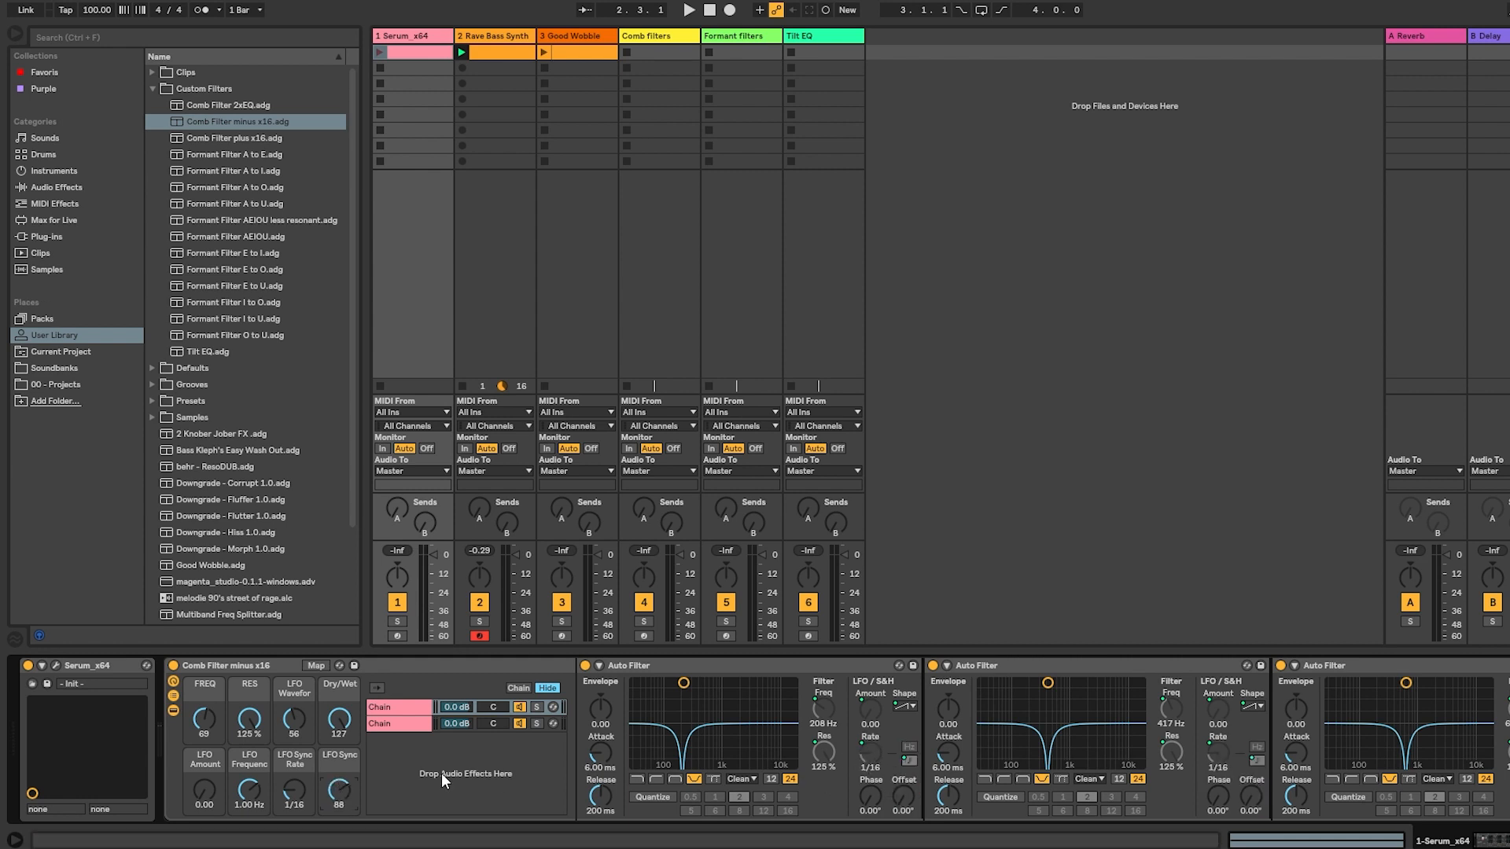
pyautogui.moveTo(339, 788); pyautogui.dragTo(339, 805)
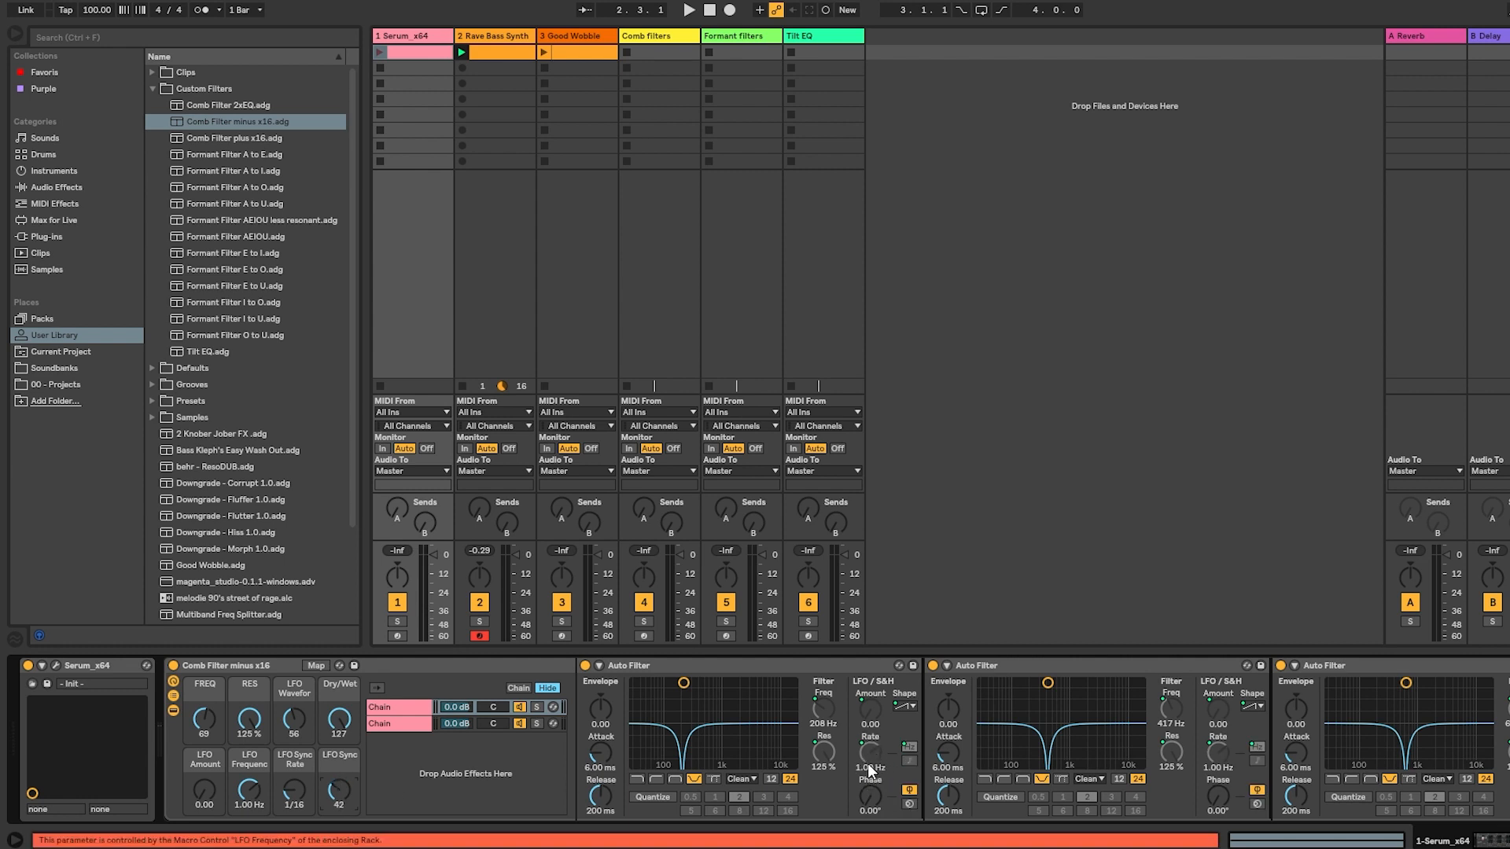
pyautogui.moveTo(342, 797); pyautogui.dragTo(343, 768)
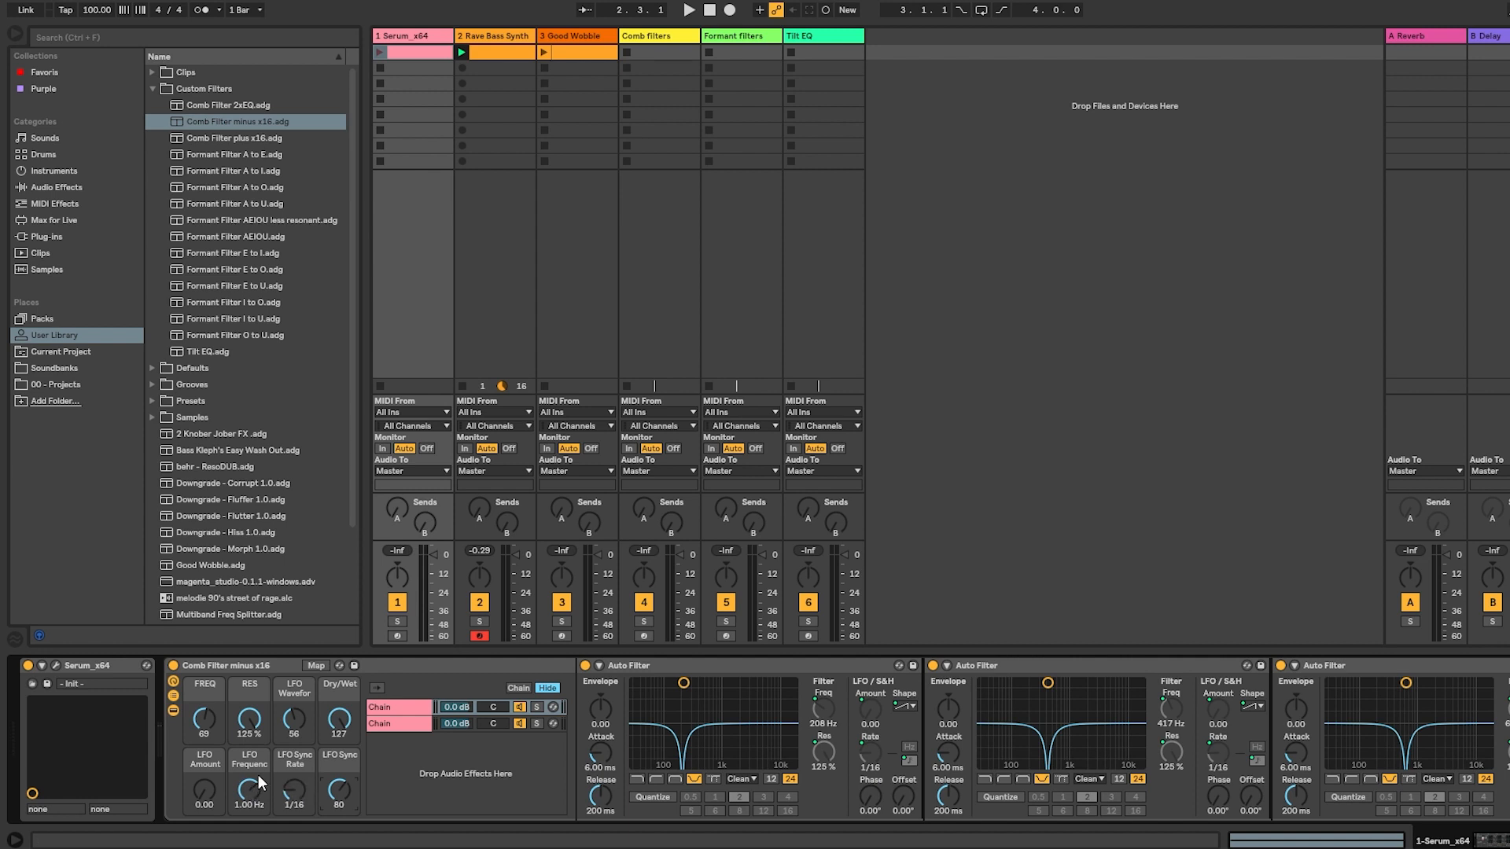
pyautogui.moveTo(339, 789); pyautogui.dragTo(339, 776)
pyautogui.moveTo(249, 721)
pyautogui.mouseDown()
pyautogui.moveTo(248, 814)
pyautogui.moveTo(249, 721)
pyautogui.mouseUp()
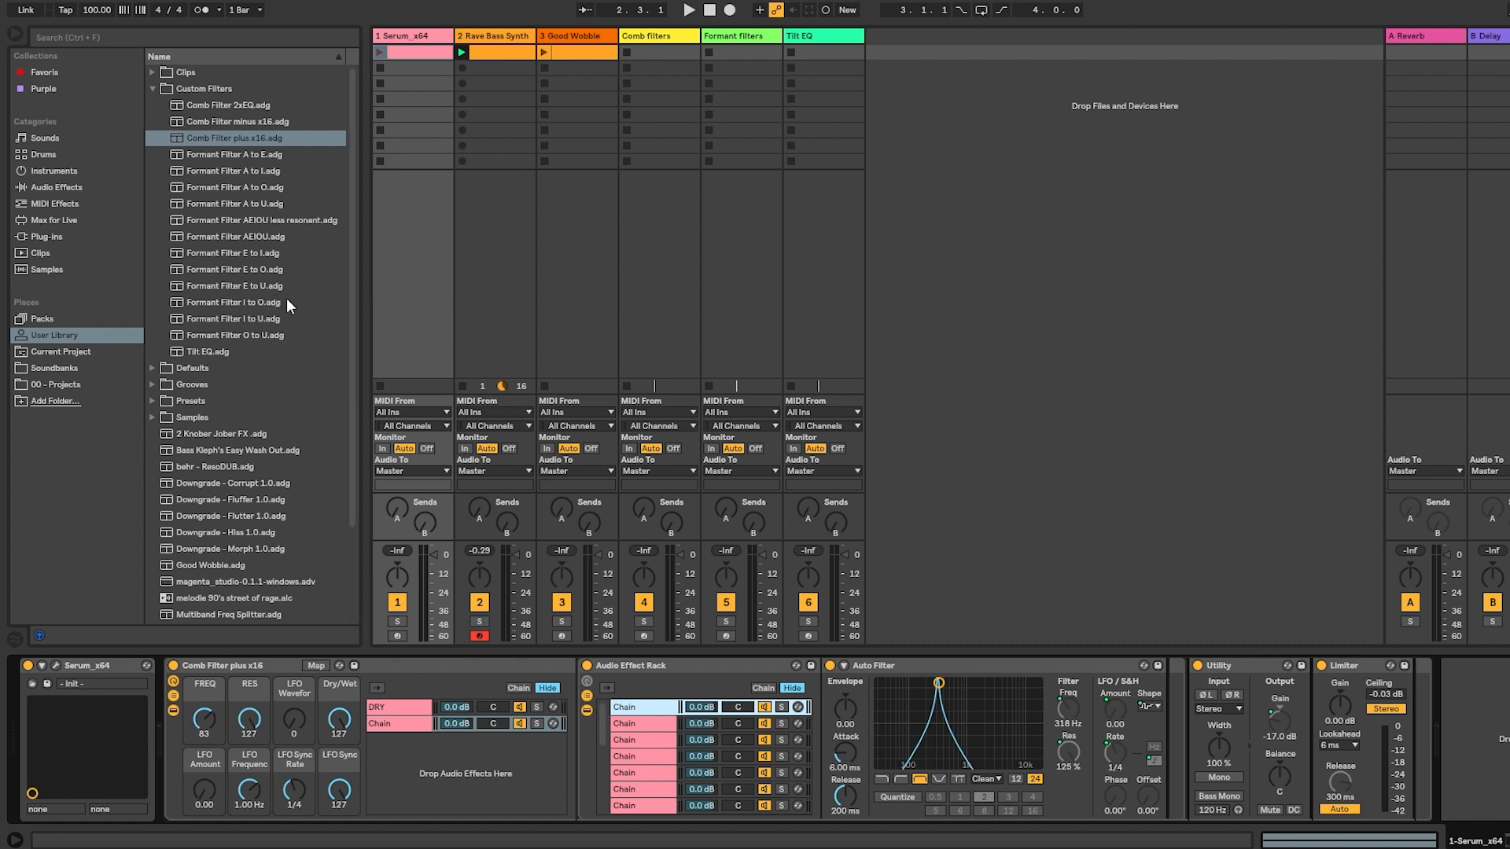
# Examine the Auto Filter in the first three chains of the nested rack in Comb Filter plus x16.
pyautogui.click(919, 665)
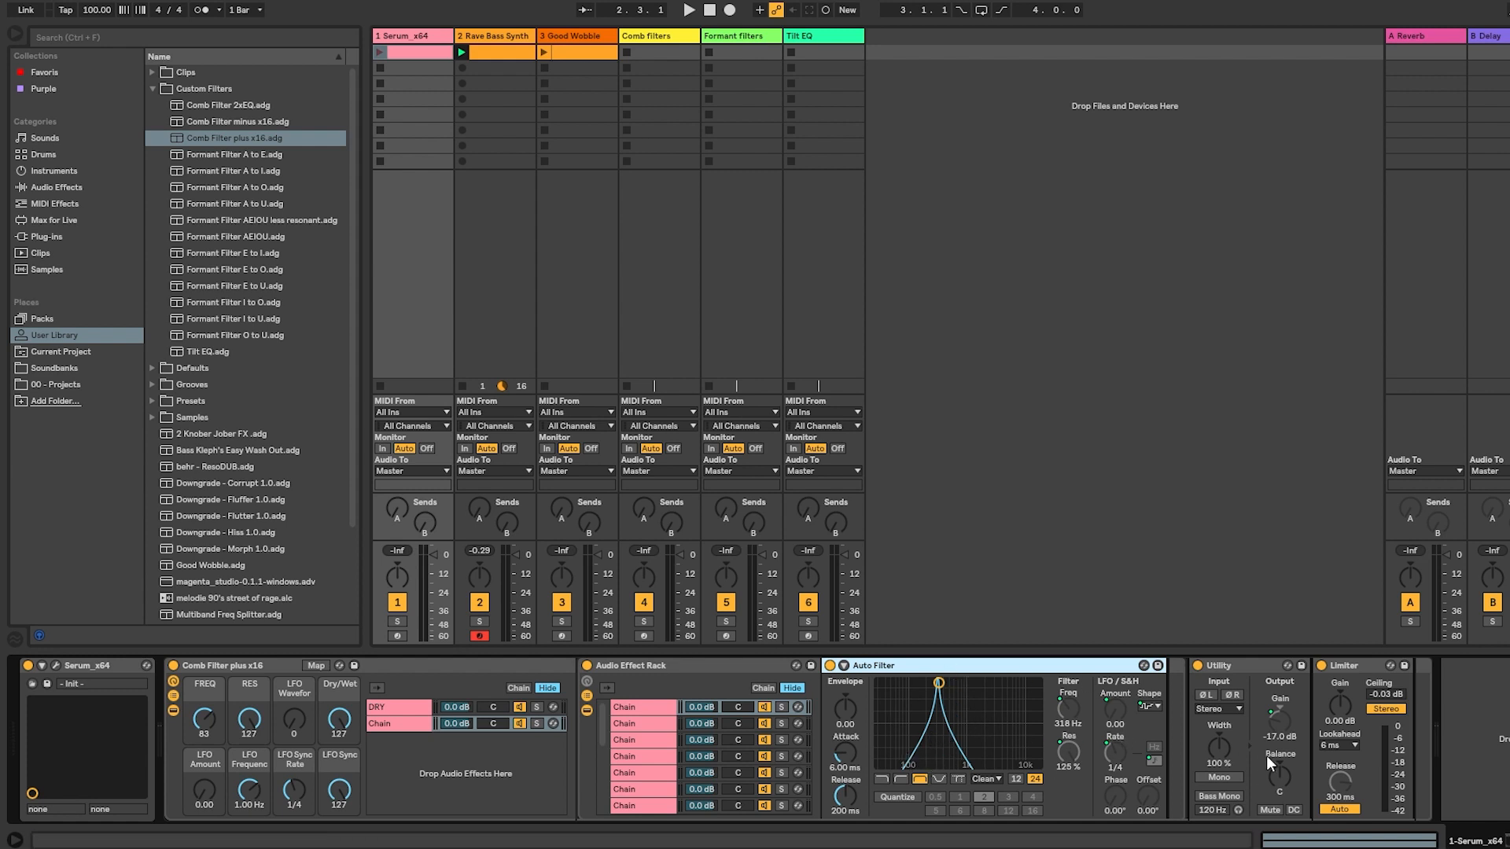
pyautogui.click(714, 710)
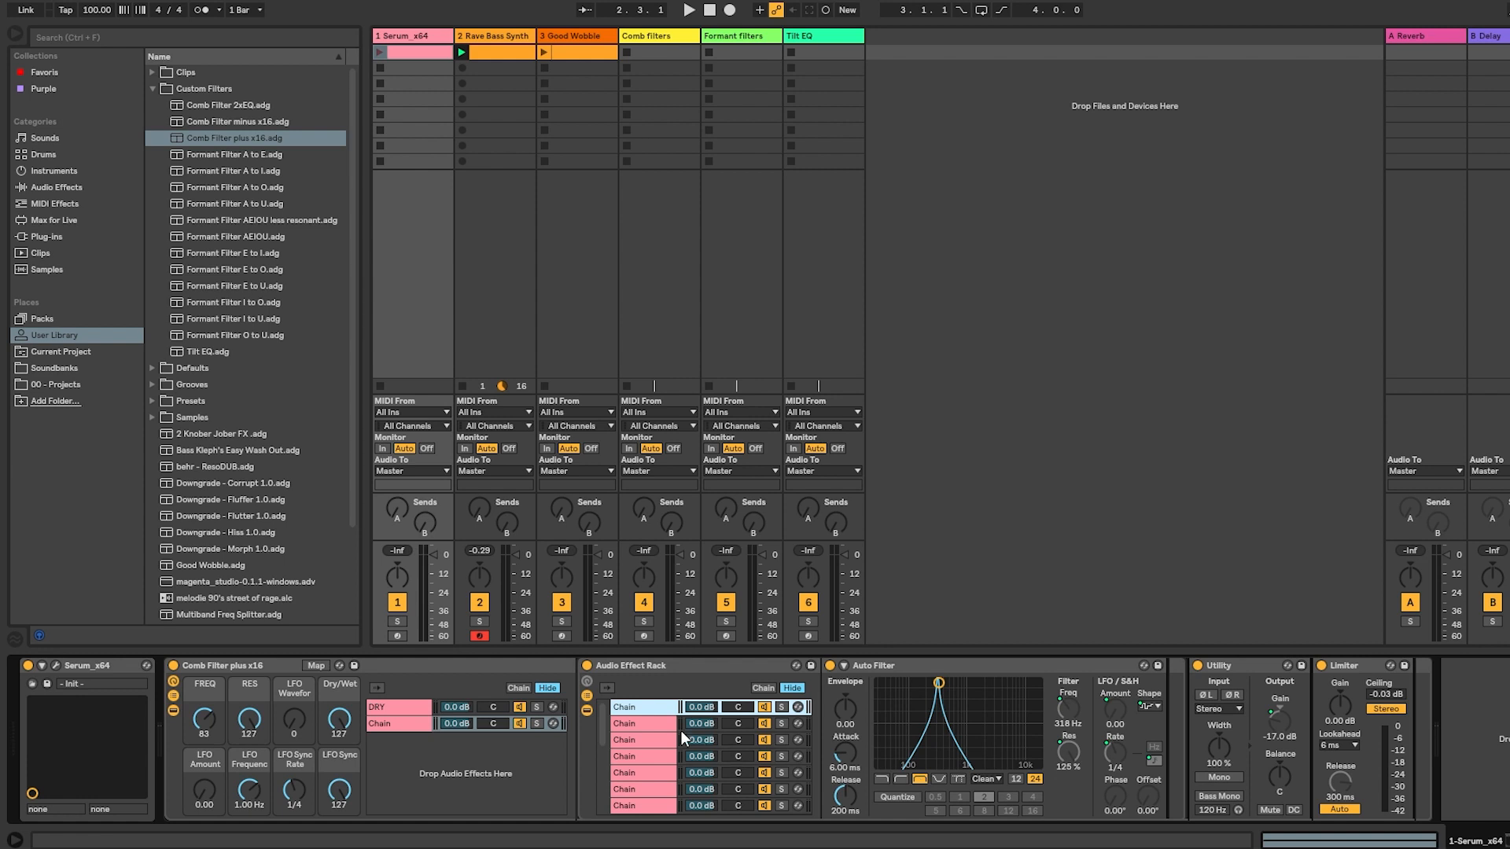
pyautogui.click(656, 722)
pyautogui.click(649, 740)
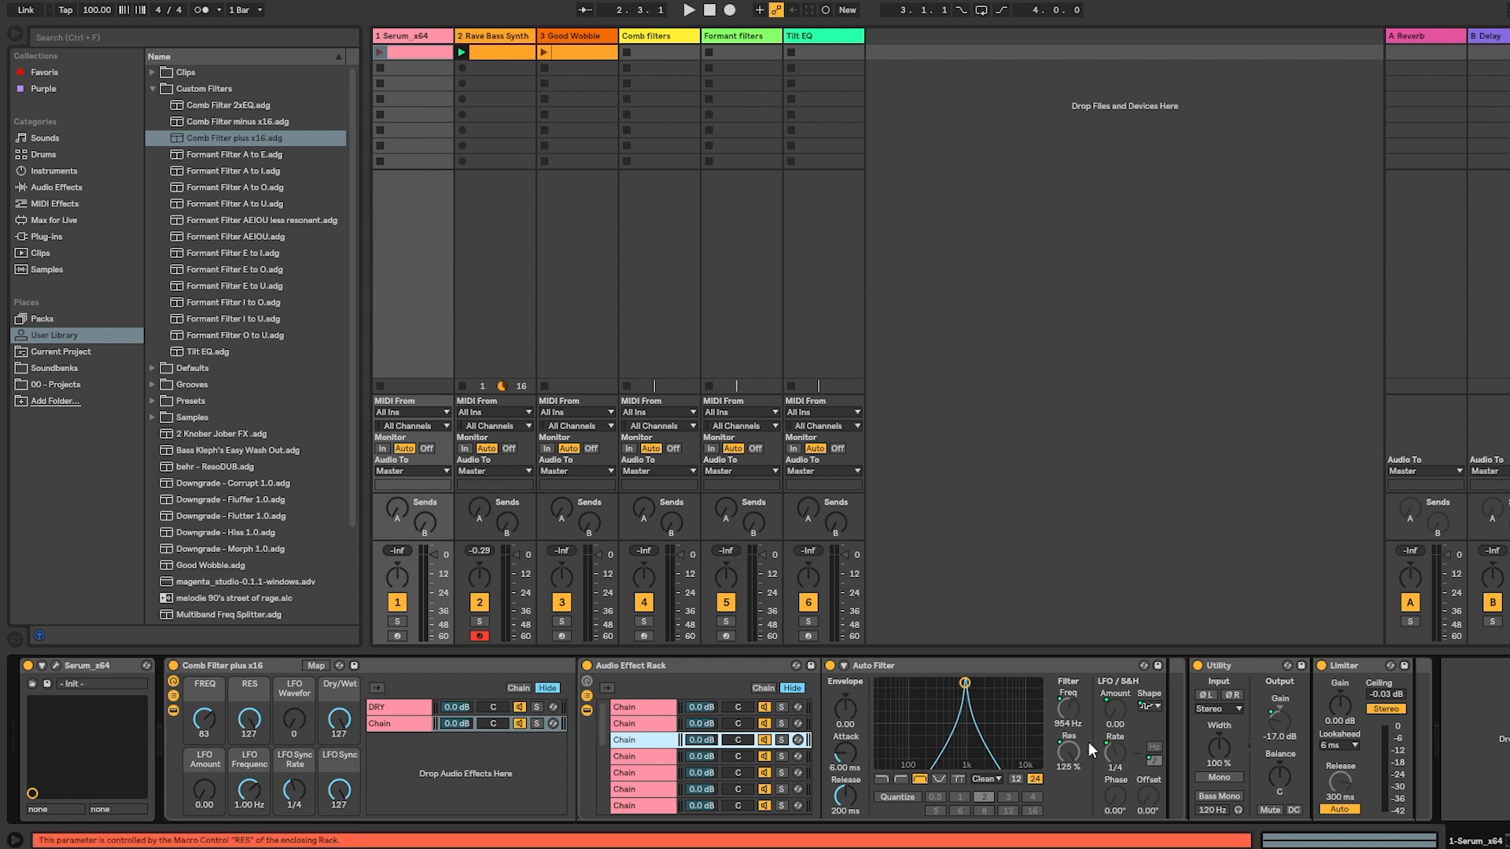
# Step through the nested rack's chains down to the seventh and compare their Auto Filter frequencies.
pyautogui.press('Up')
pyautogui.press('Up')
pyautogui.press('Down')
pyautogui.press('Down')
pyautogui.press('Down')
pyautogui.press('Down')
pyautogui.press('Down')
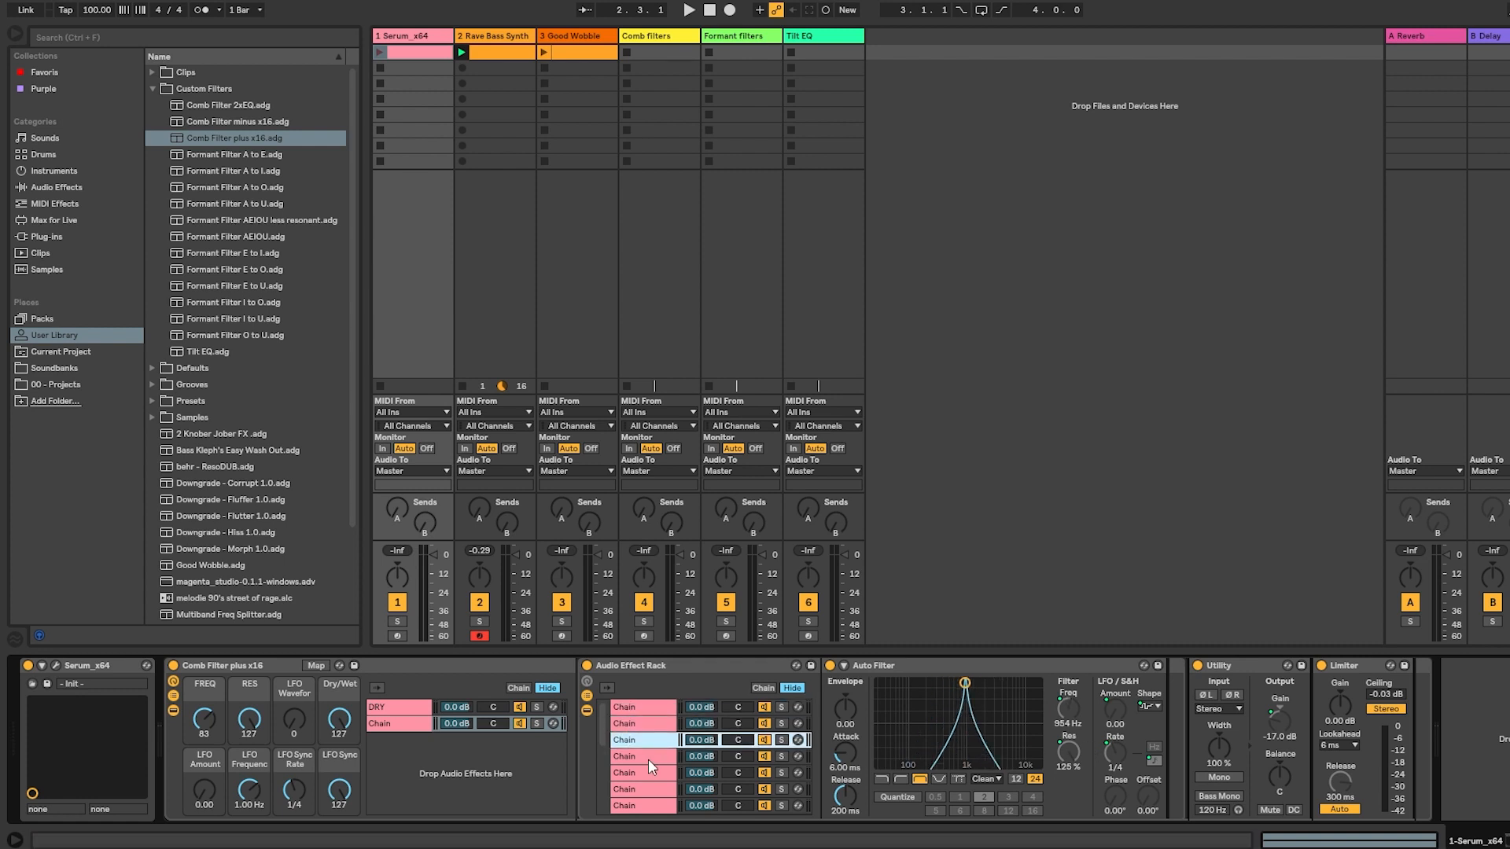
pyautogui.press('Down')
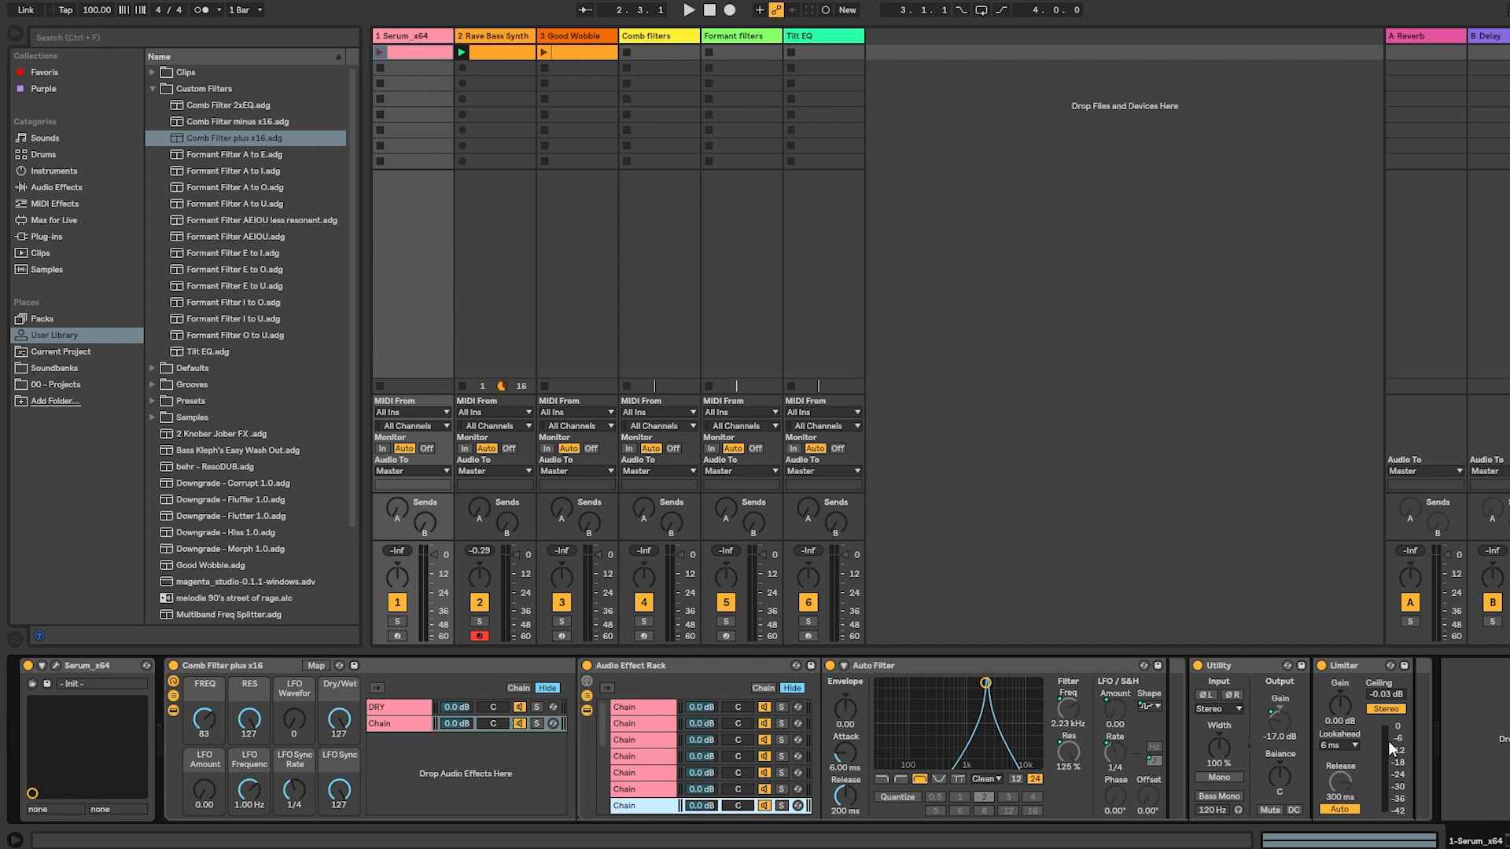
# Compare the Auto Filter frequencies in the nested rack's remaining chains, down to the last one.
pyautogui.click(659, 708)
pyautogui.click(657, 724)
pyautogui.click(654, 740)
pyautogui.click(653, 757)
pyautogui.click(650, 773)
pyautogui.click(649, 790)
pyautogui.click(650, 805)
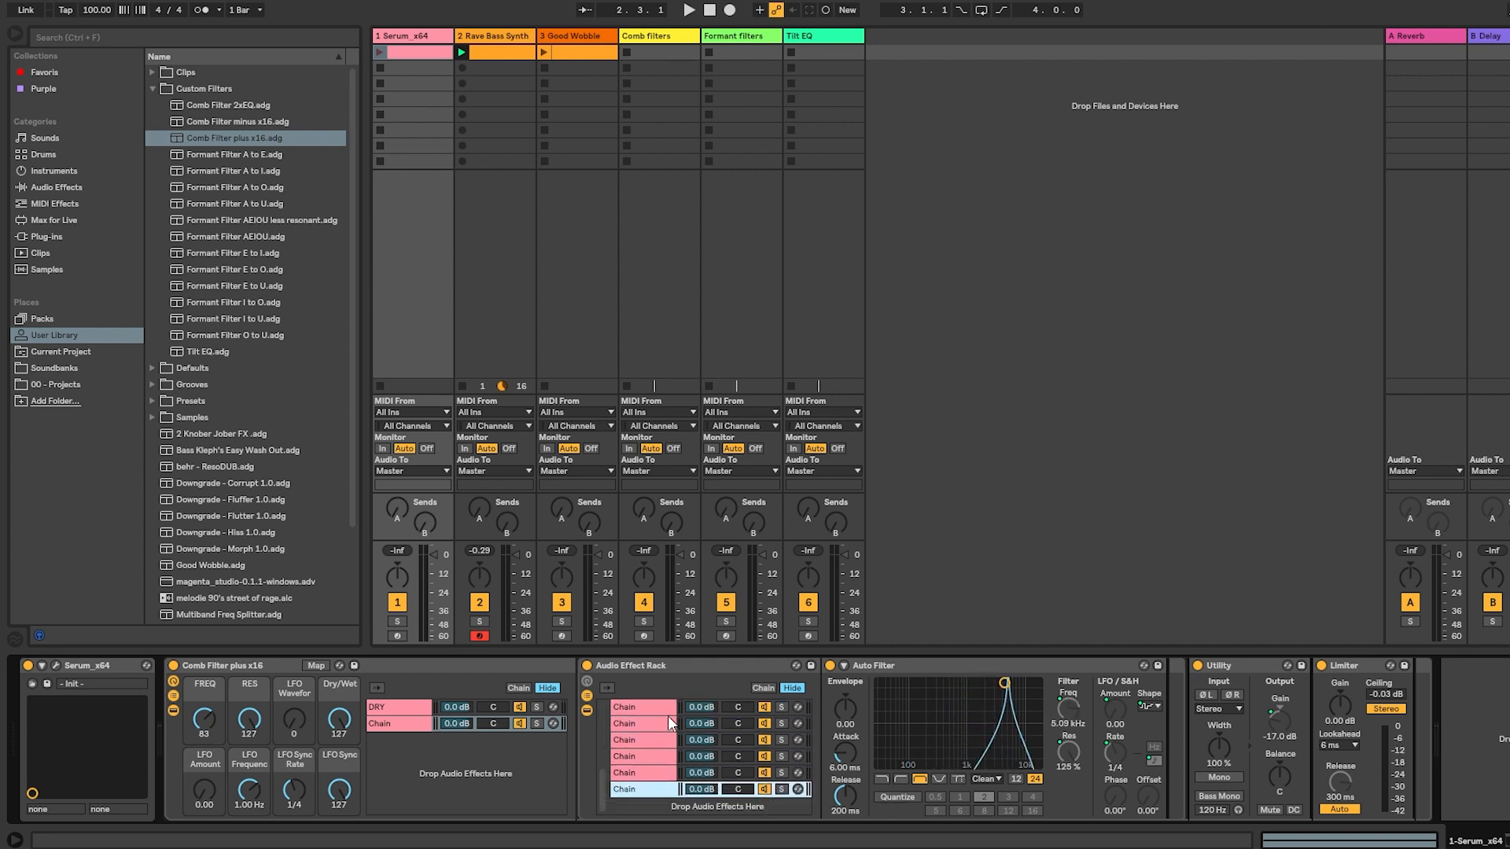
pyautogui.click(635, 740)
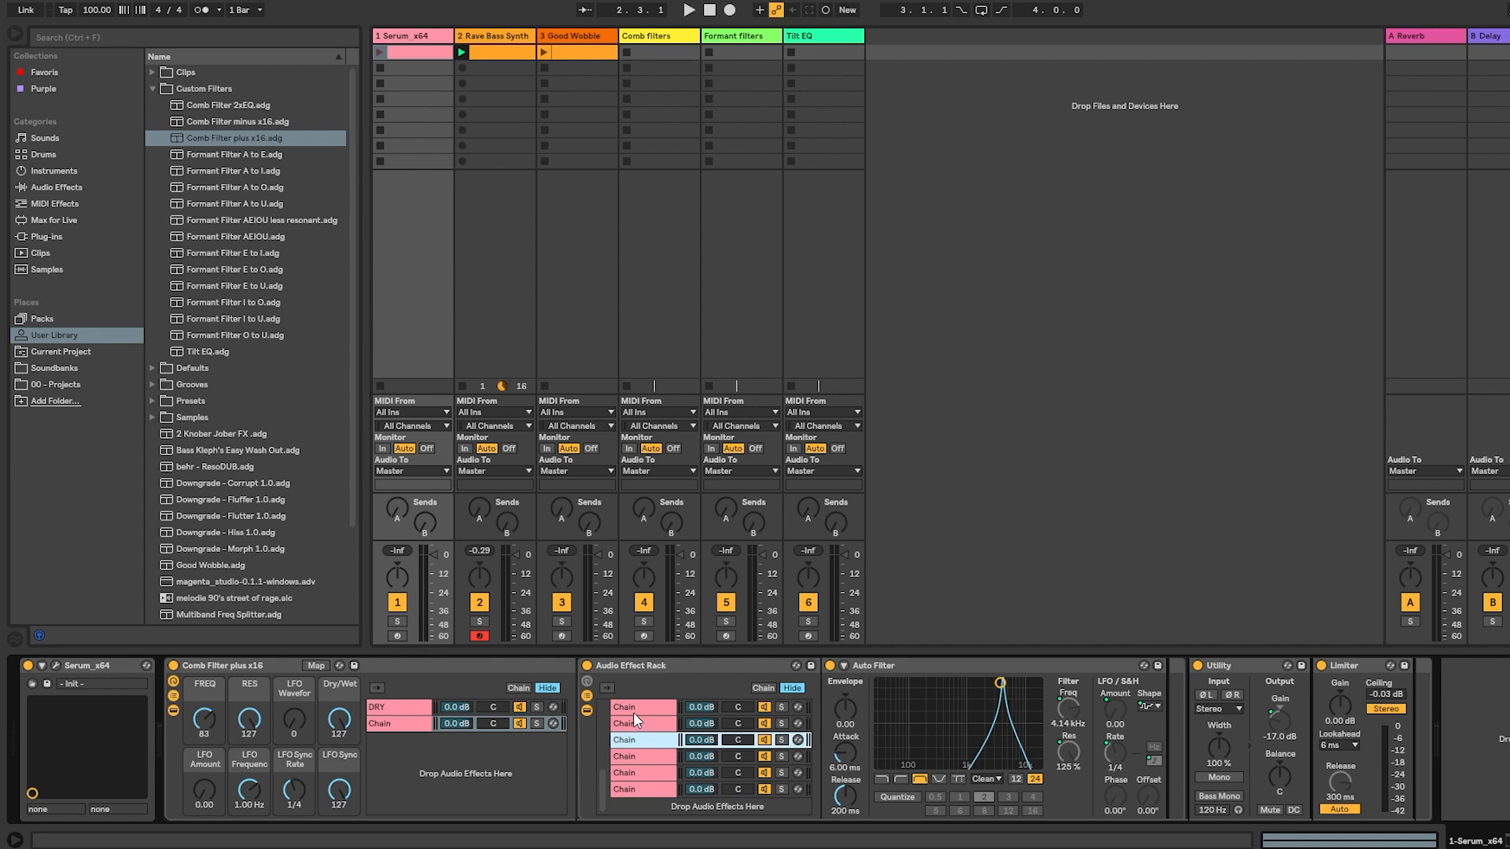
pyautogui.click(634, 711)
# Compare the DRY chain with the effect chain in Comb Filter plus x16 and inspect their chain selector zones.
pyautogui.click(381, 722)
pyautogui.click(630, 712)
pyautogui.click(388, 723)
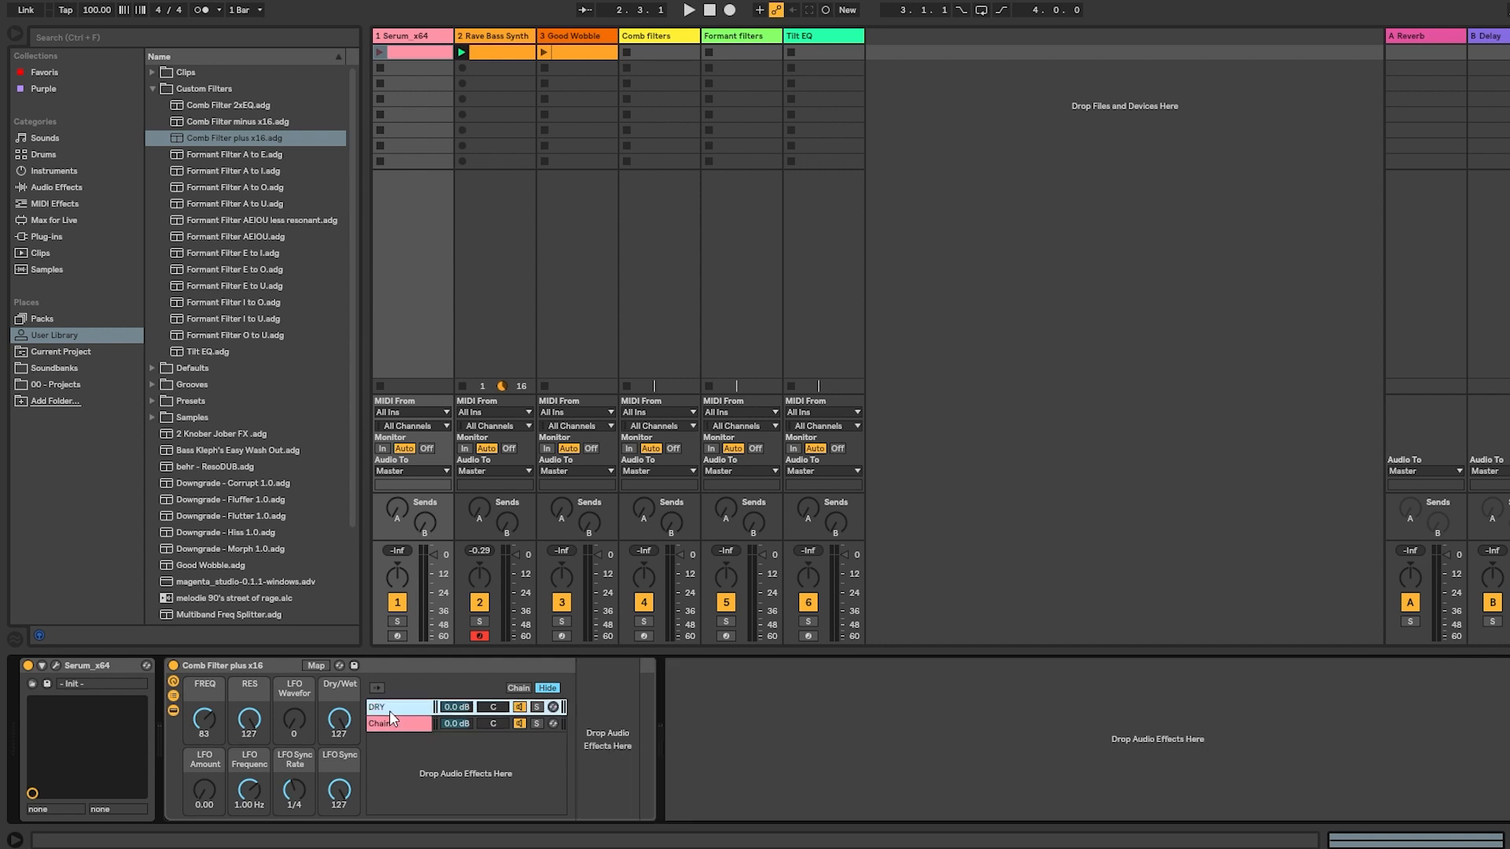
pyautogui.click(518, 688)
pyautogui.click(518, 688)
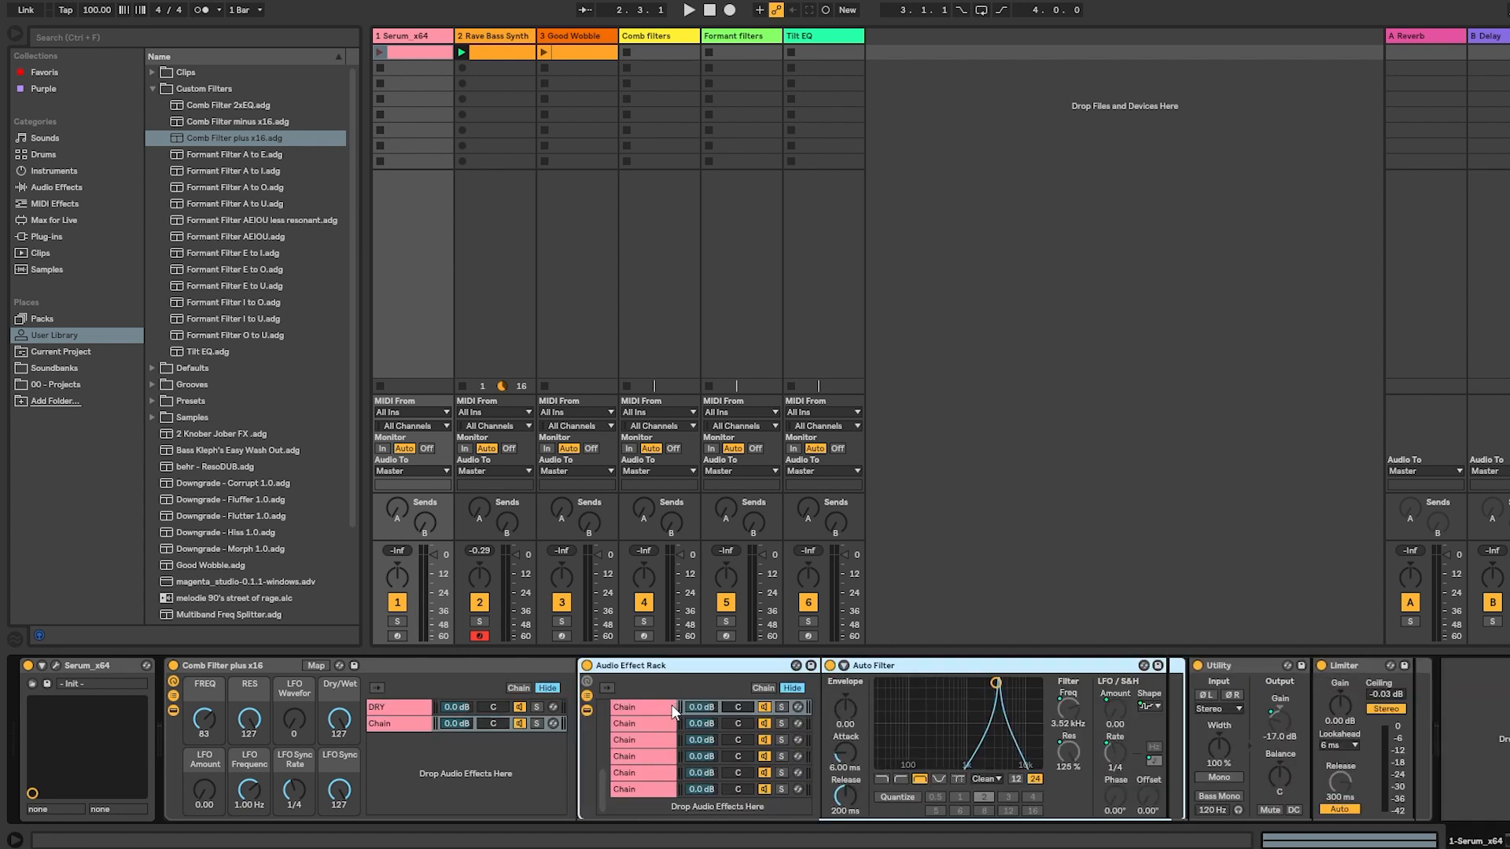
# View the nested Audio Effect Rack's macros, then fold it and hide the chains and devices of Comb Filter plus x16.
pyautogui.click(587, 681)
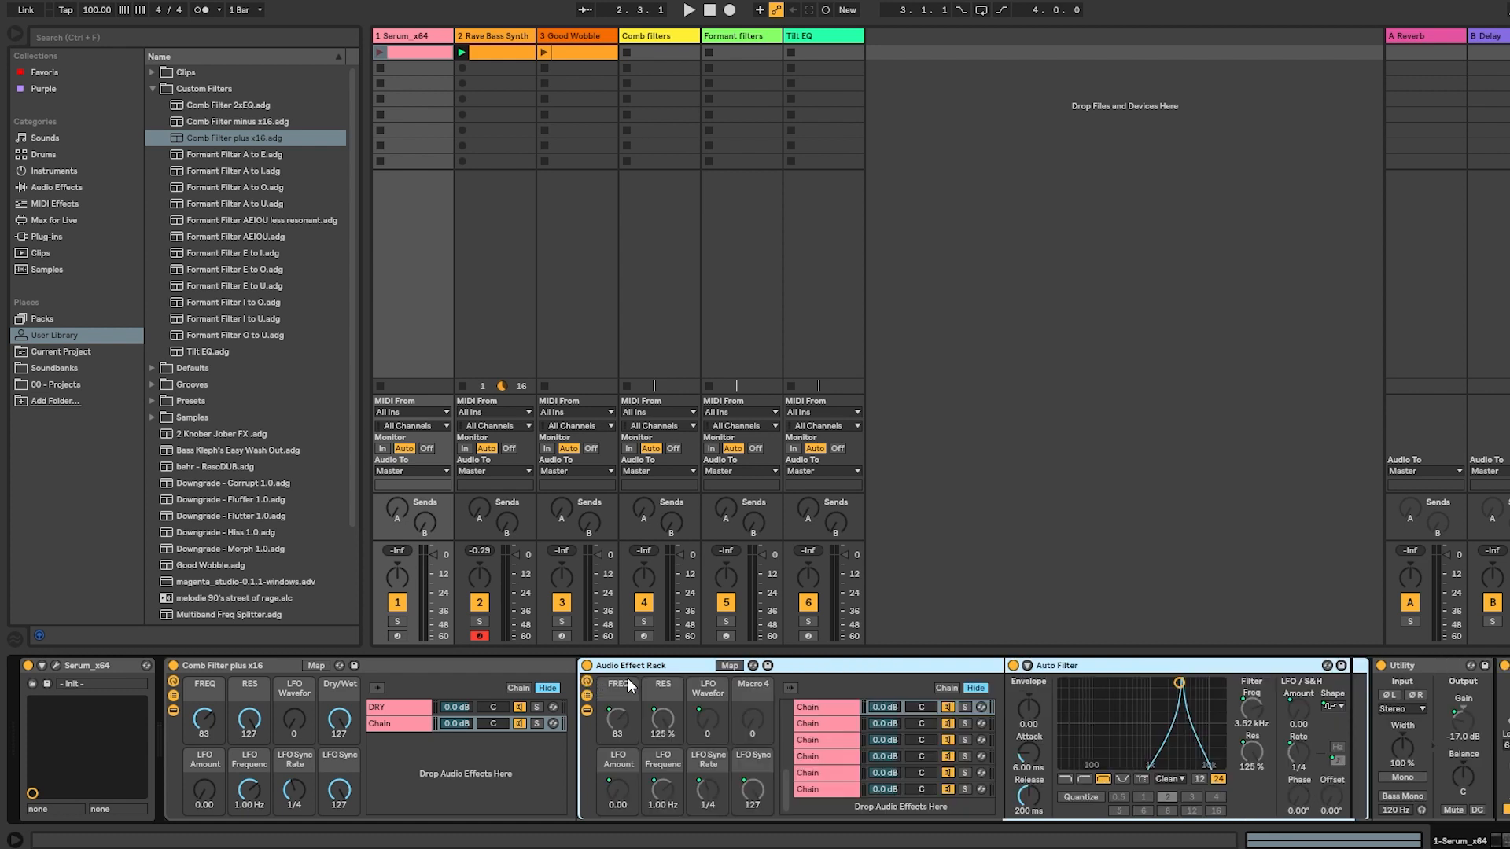
pyautogui.click(618, 728)
pyautogui.doubleClick(590, 663)
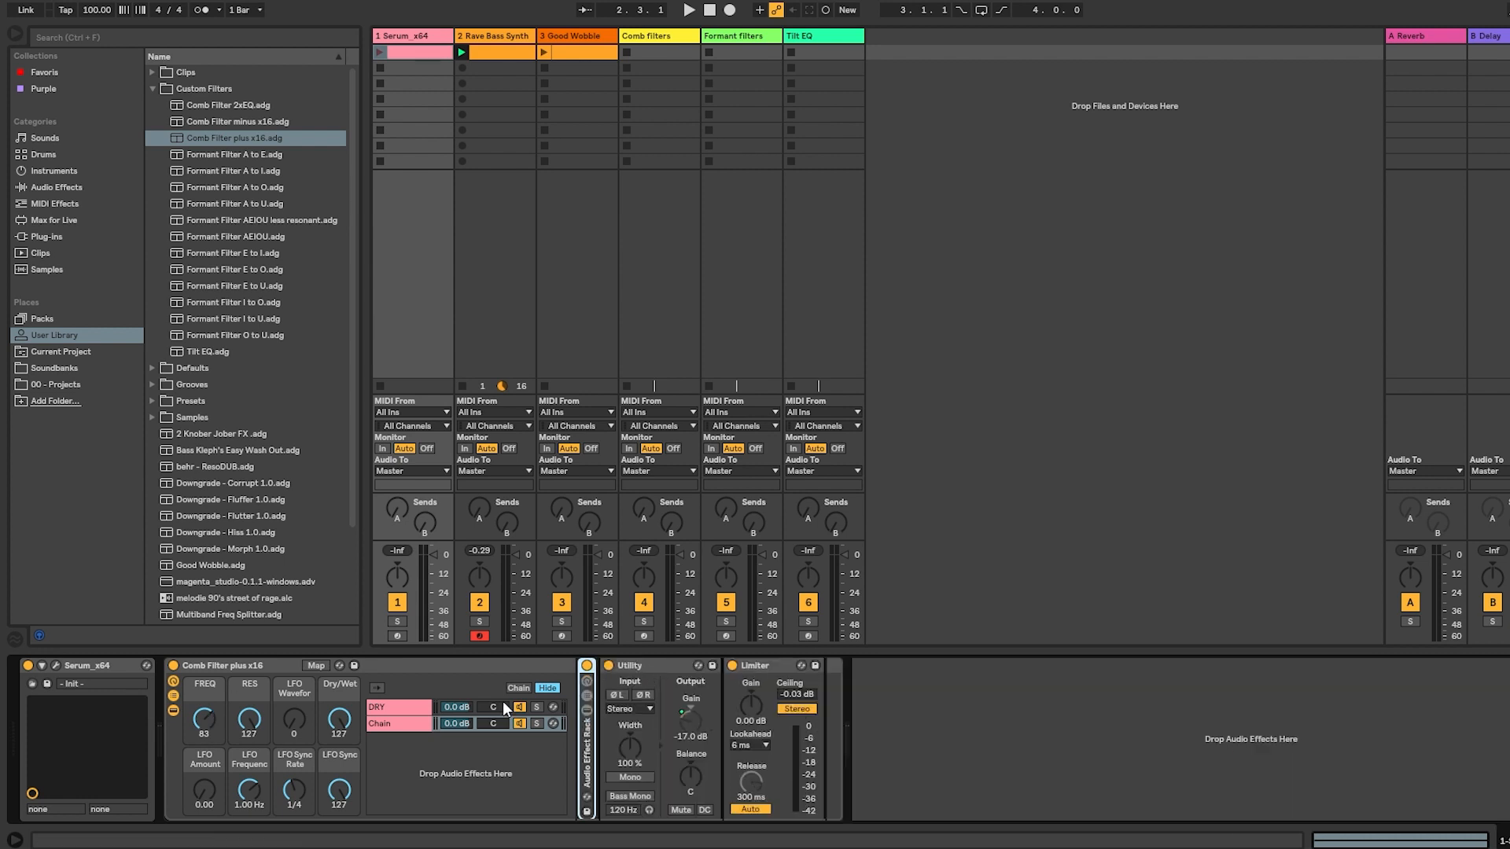
pyautogui.click(173, 710)
pyautogui.click(173, 695)
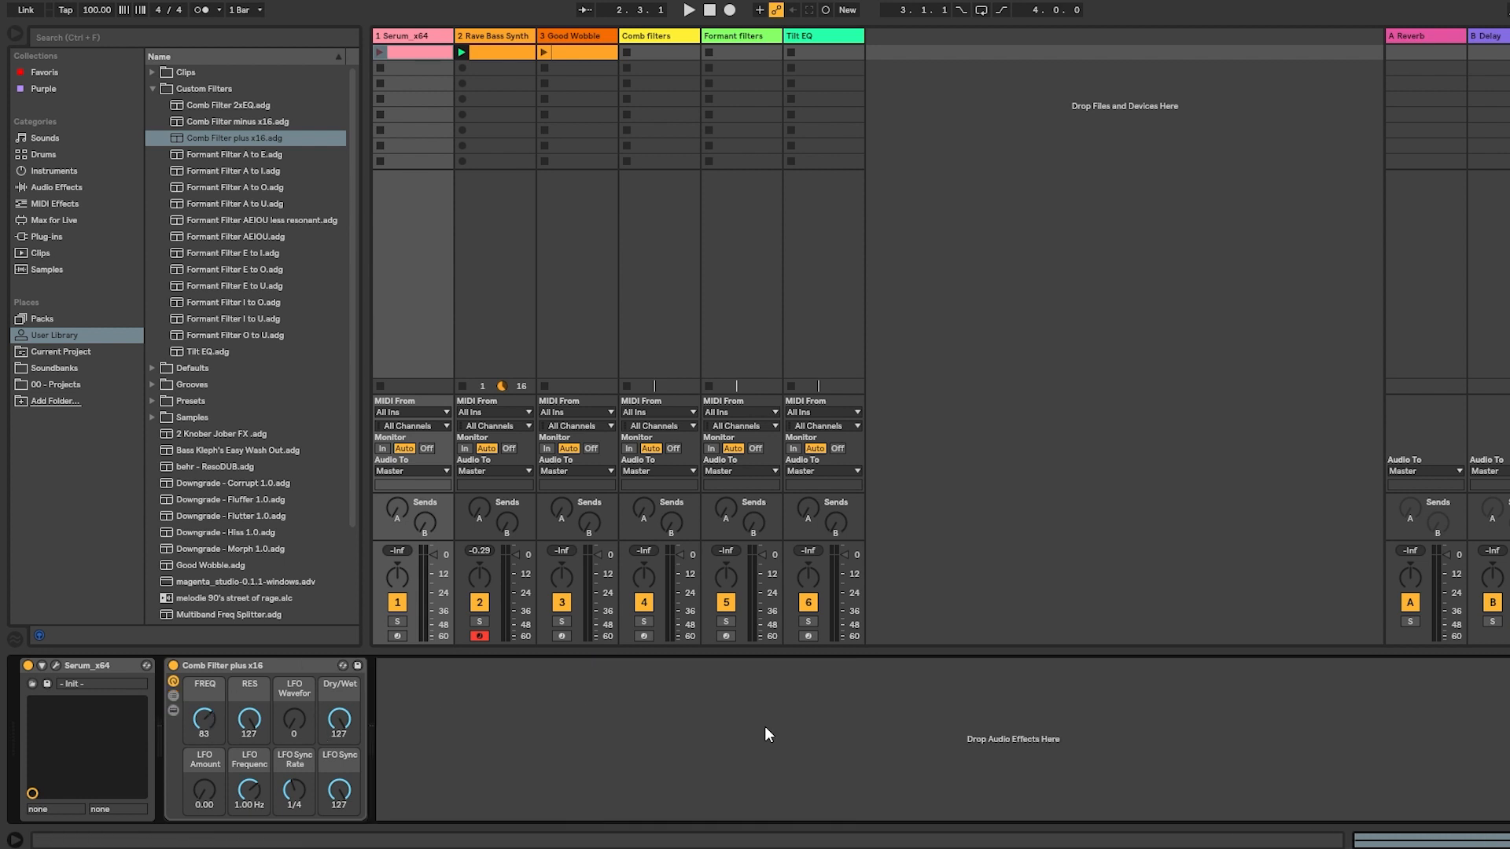
# Set the Comb Filter plus x16 rack's FREQ macro to 94 and RES macro to 113.
pyautogui.click(267, 668)
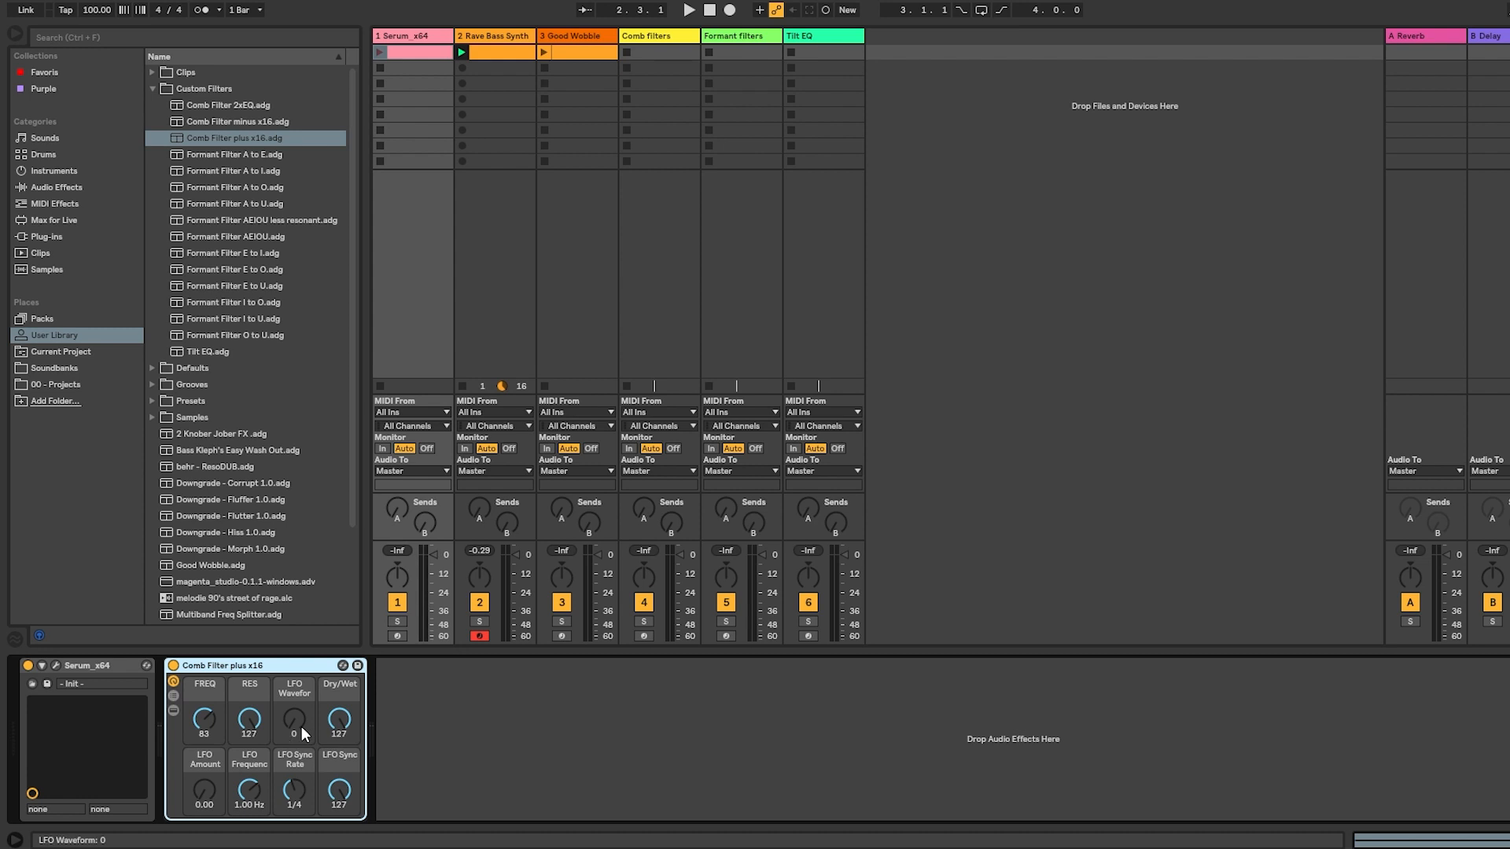
pyautogui.moveTo(204, 720); pyautogui.dragTo(258, 736)
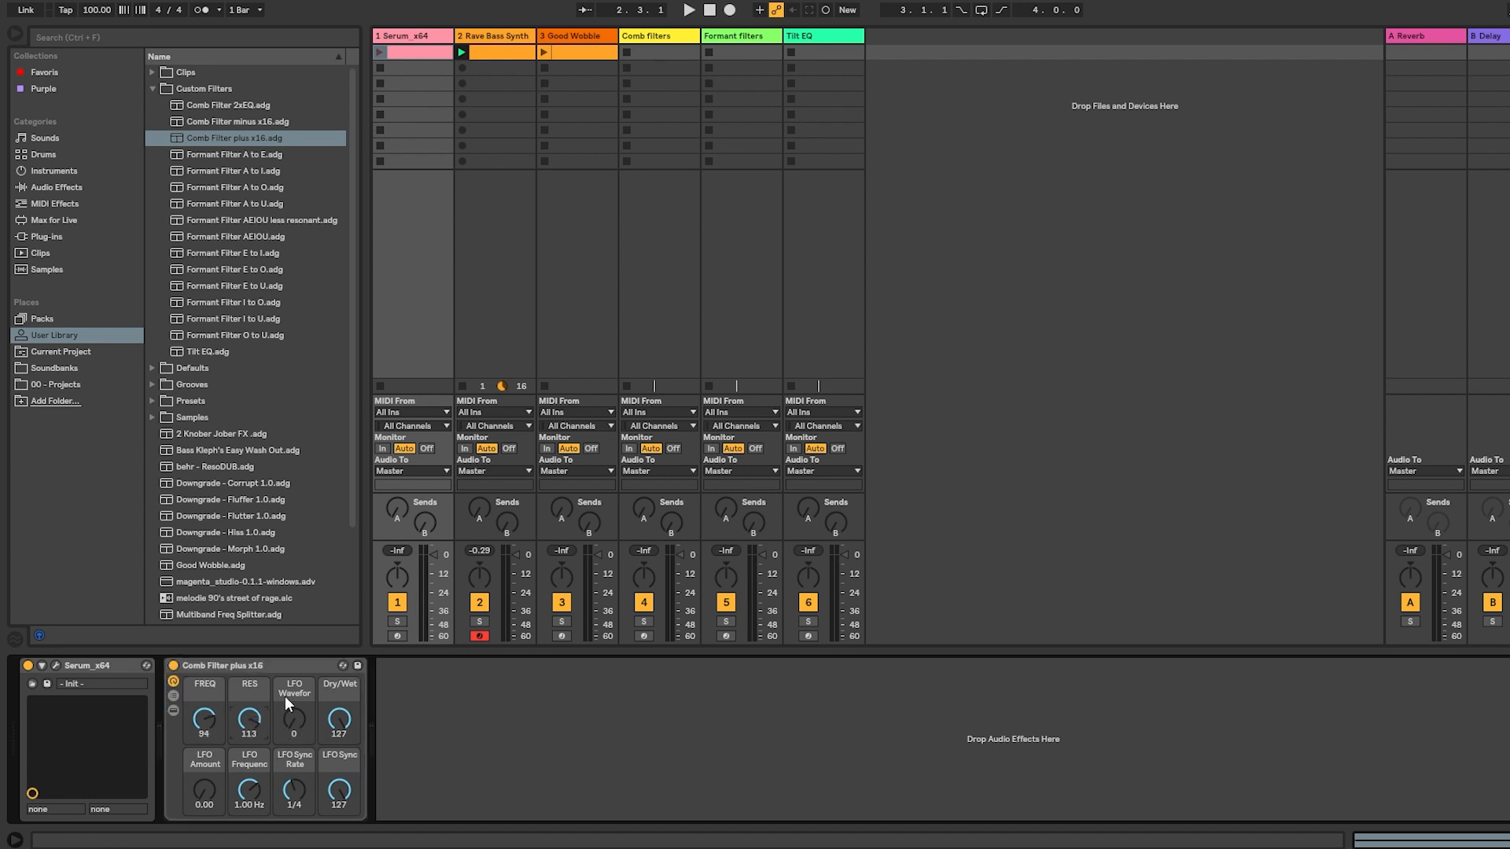
pyautogui.click(284, 696)
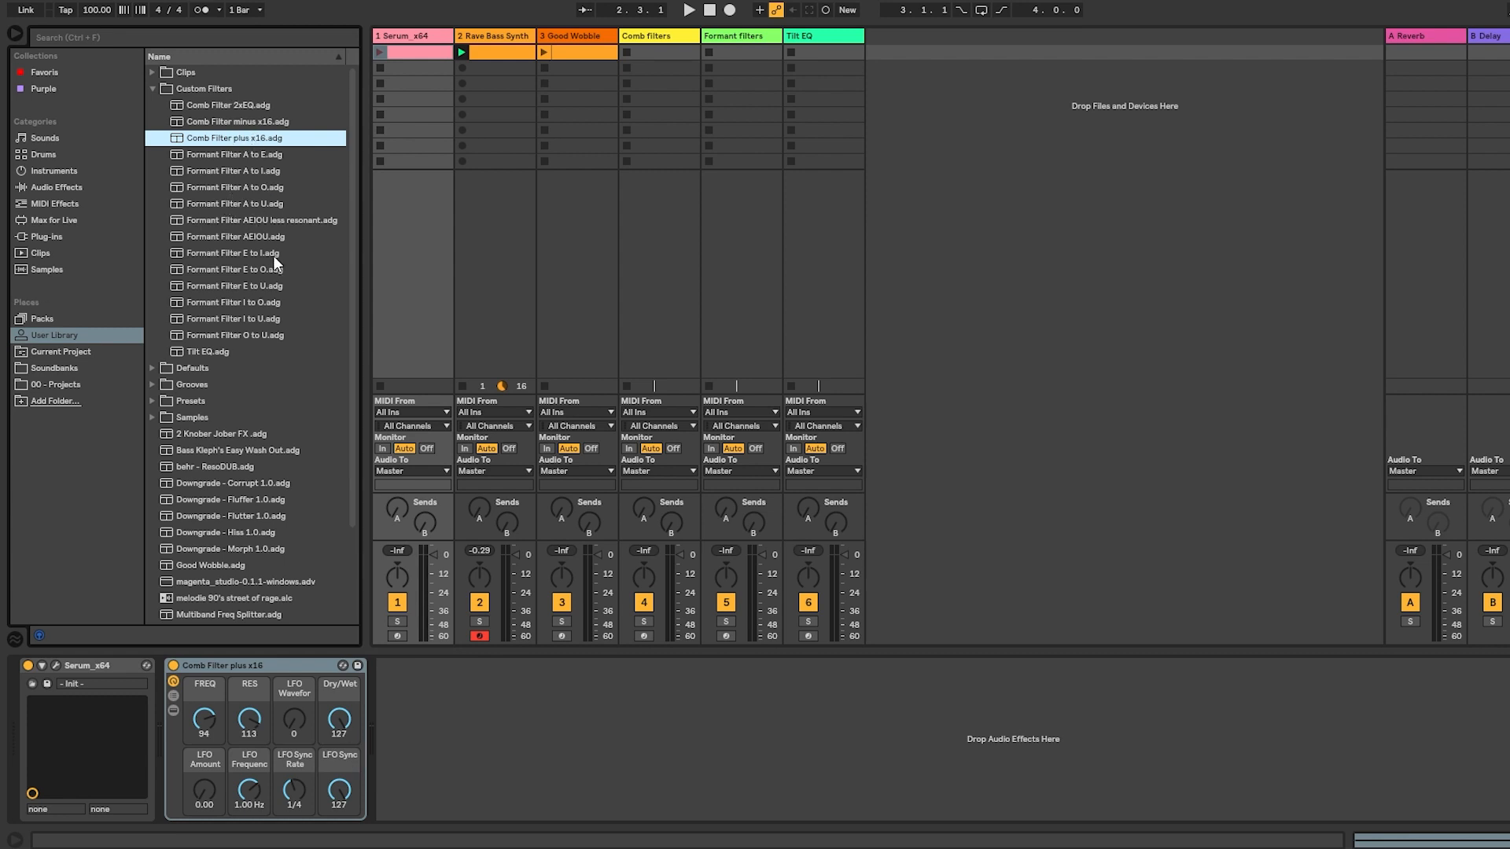
# Place the Comb Filter plus x16 rack after the synth on the Rave Bass Synth track and launch that track's clip.
pyautogui.click(264, 678)
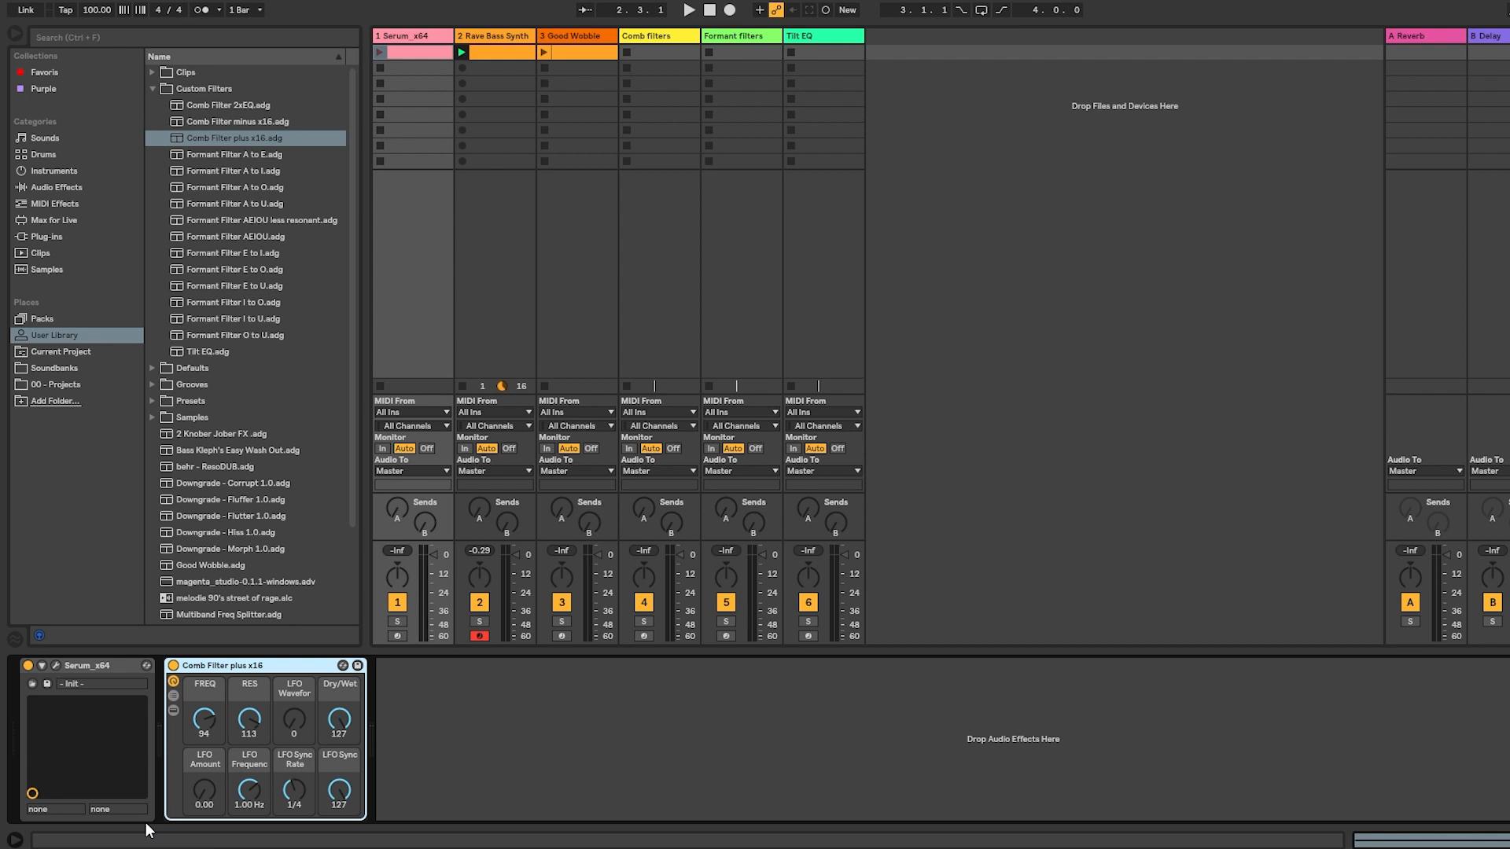
pyautogui.click(521, 692)
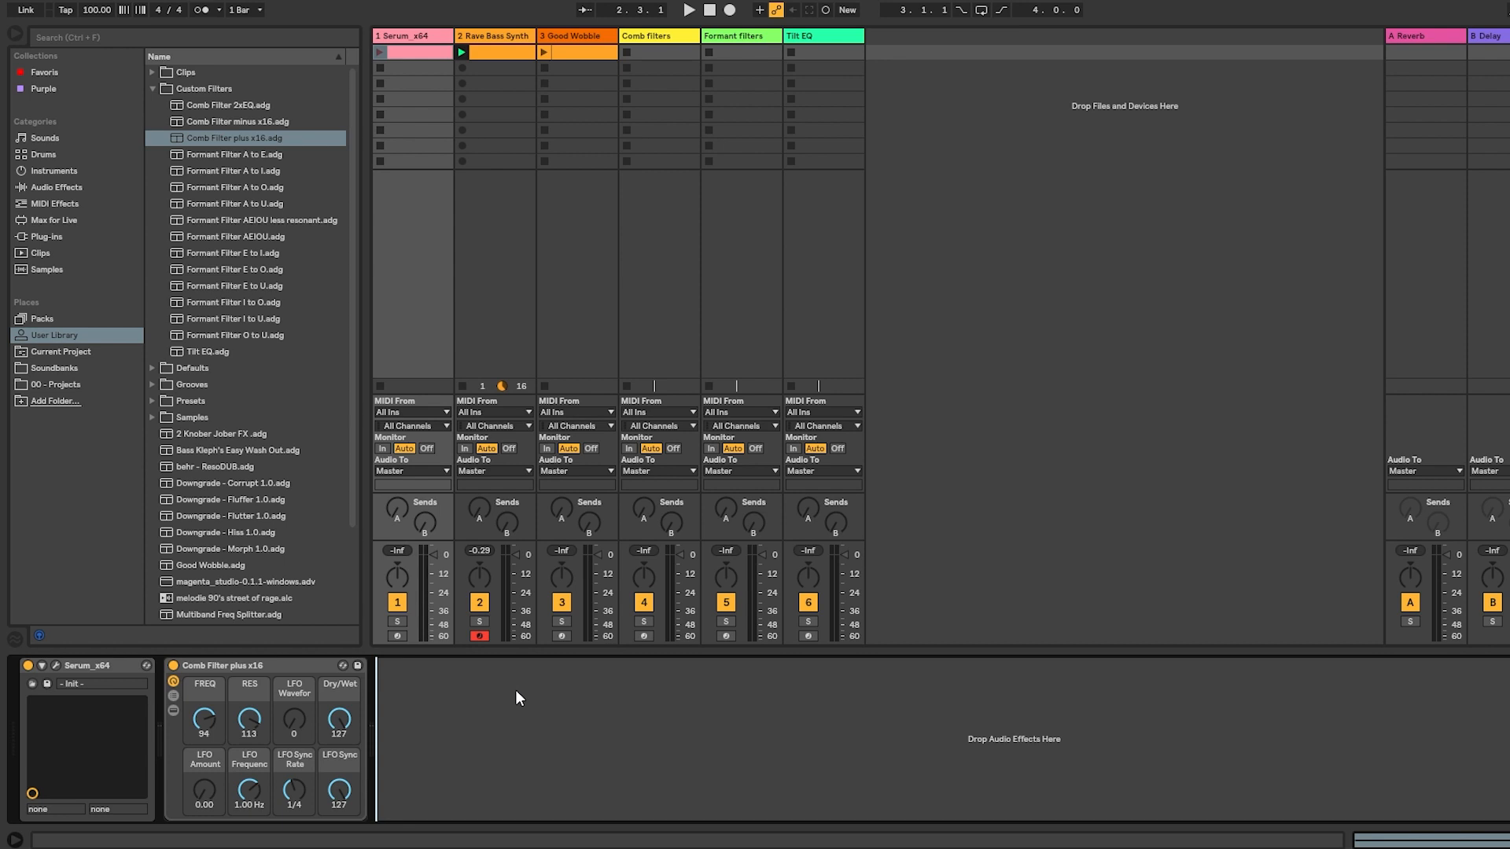
pyautogui.click(462, 52)
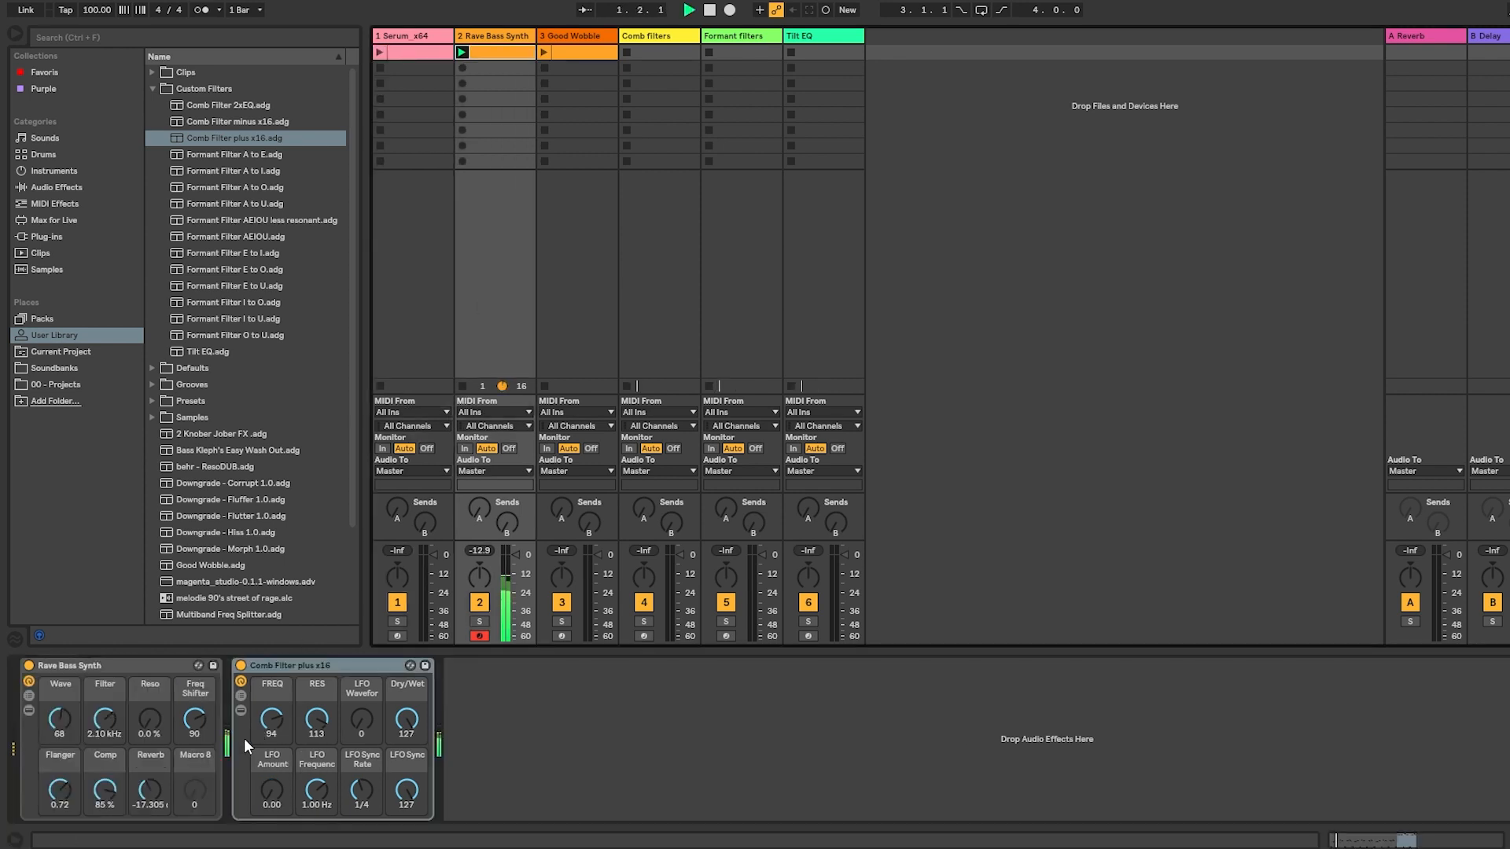
# During playback, sweep the comb filter's frequency and settle on FREQ 72 with LFO Amount 6.14.
pyautogui.moveTo(270, 725); pyautogui.dragTo(270, 734)
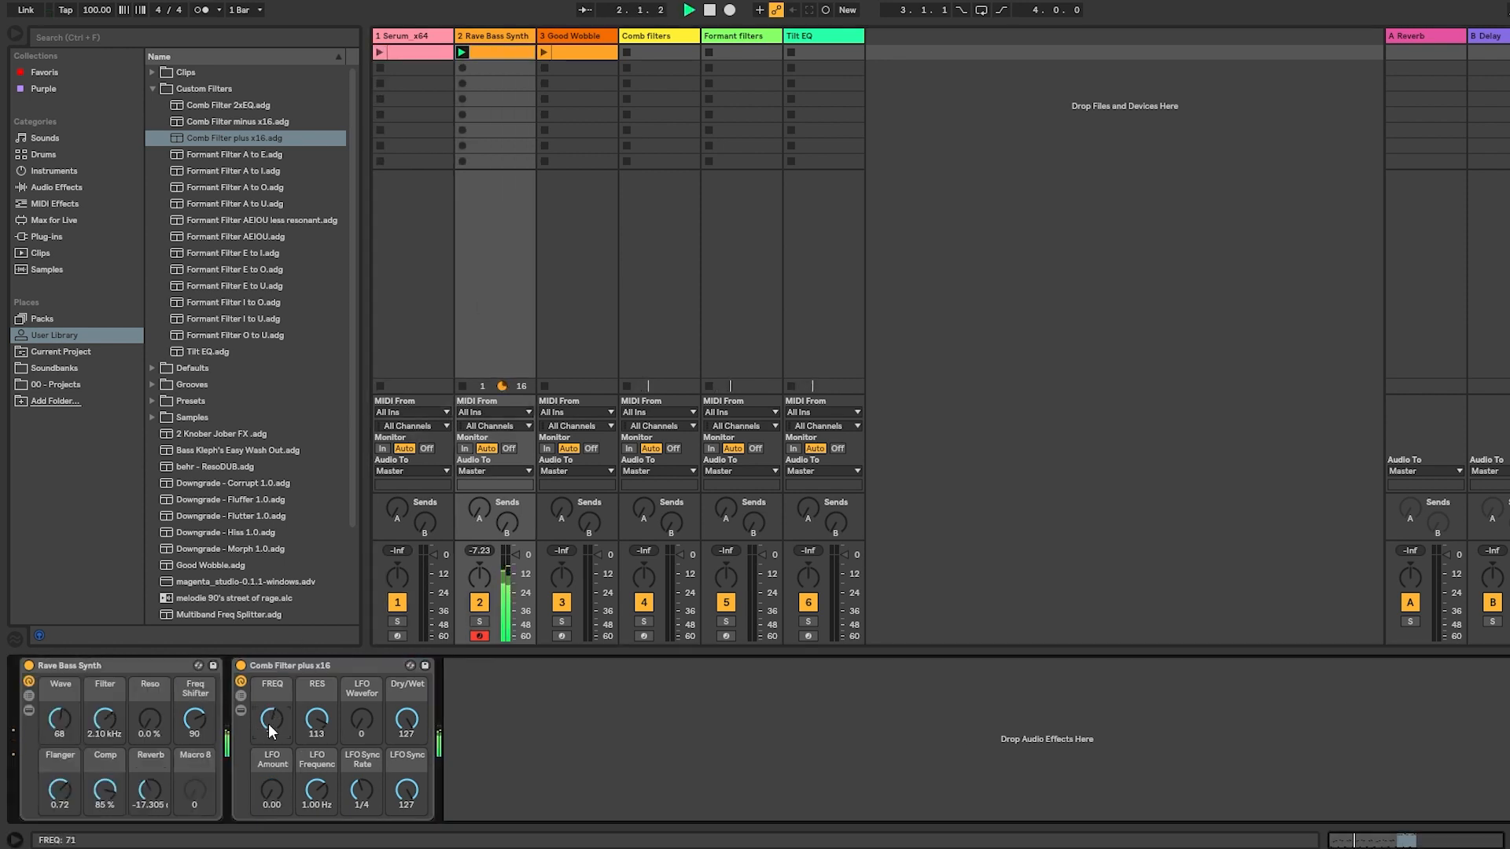
pyautogui.moveTo(271, 790); pyautogui.dragTo(271, 780)
pyautogui.moveTo(271, 719); pyautogui.dragTo(271, 735)
pyautogui.moveTo(270, 778); pyautogui.dragTo(271, 798)
pyautogui.moveTo(271, 734); pyautogui.dragTo(271, 717)
# Set LFO Frequency to 0.06 Hz, RES to 90, LFO Waveform to 50 and LFO Sync Rate to 1/16 on Comb Filter plus x16.
pyautogui.click(313, 785)
pyautogui.moveTo(317, 807); pyautogui.dragTo(318, 846)
pyautogui.moveTo(318, 736); pyautogui.dragTo(318, 729)
pyautogui.click(362, 788)
pyautogui.moveTo(317, 734); pyautogui.dragTo(362, 689)
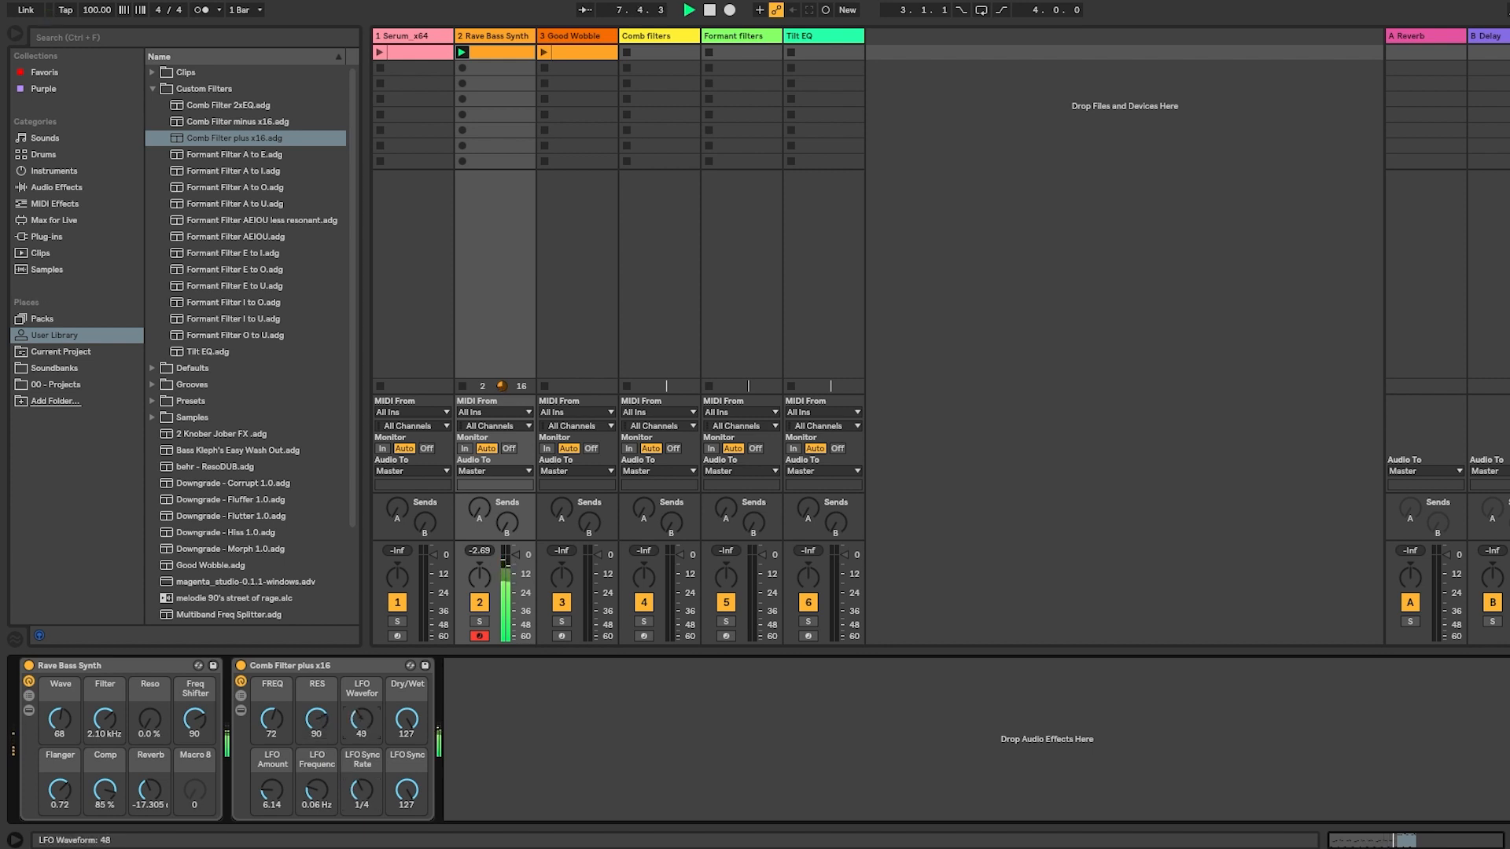
pyautogui.moveTo(369, 777); pyautogui.dragTo(369, 799)
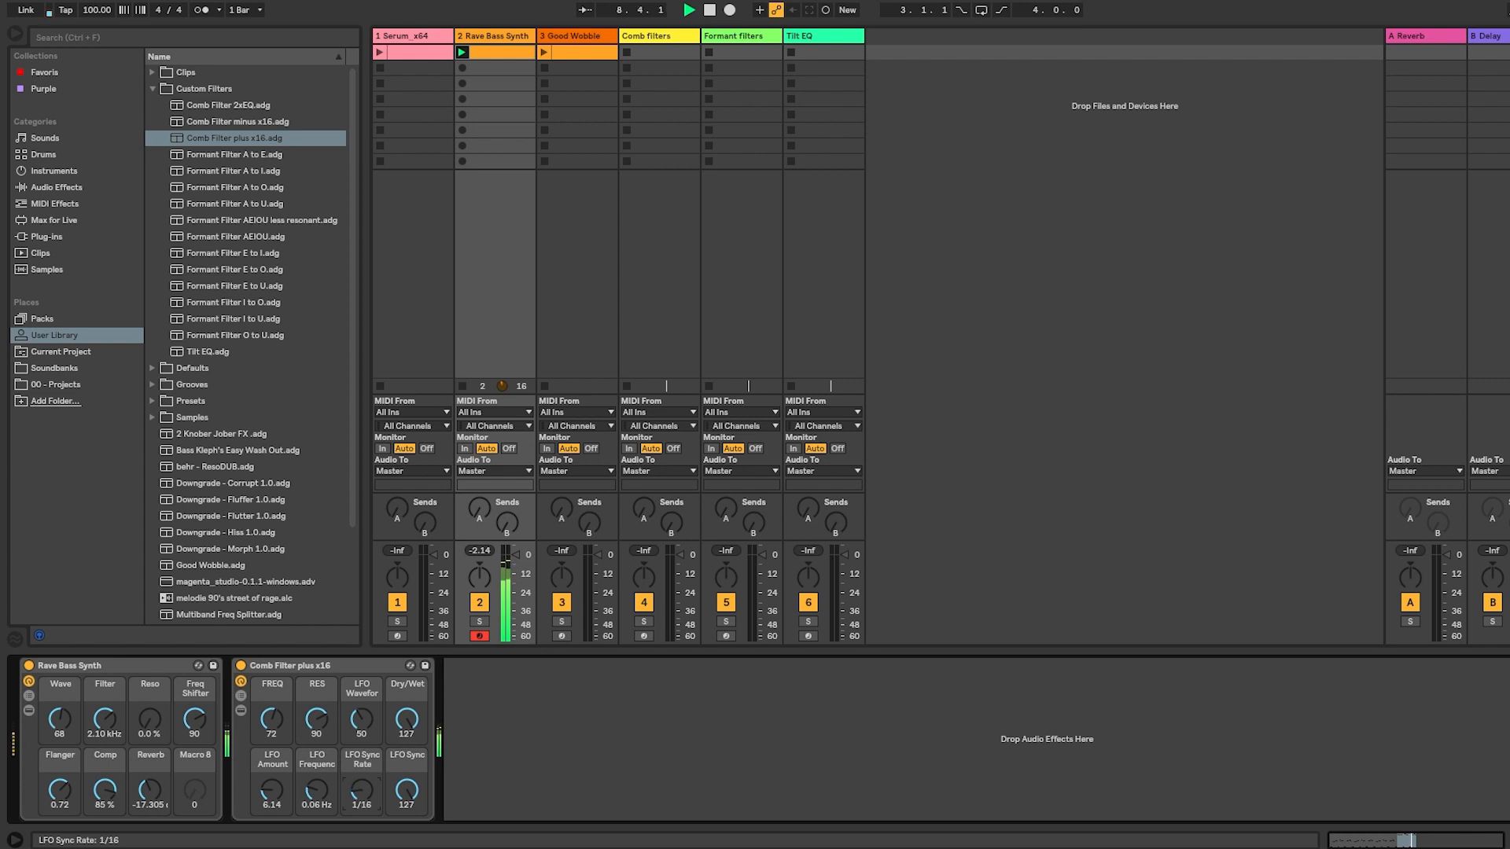